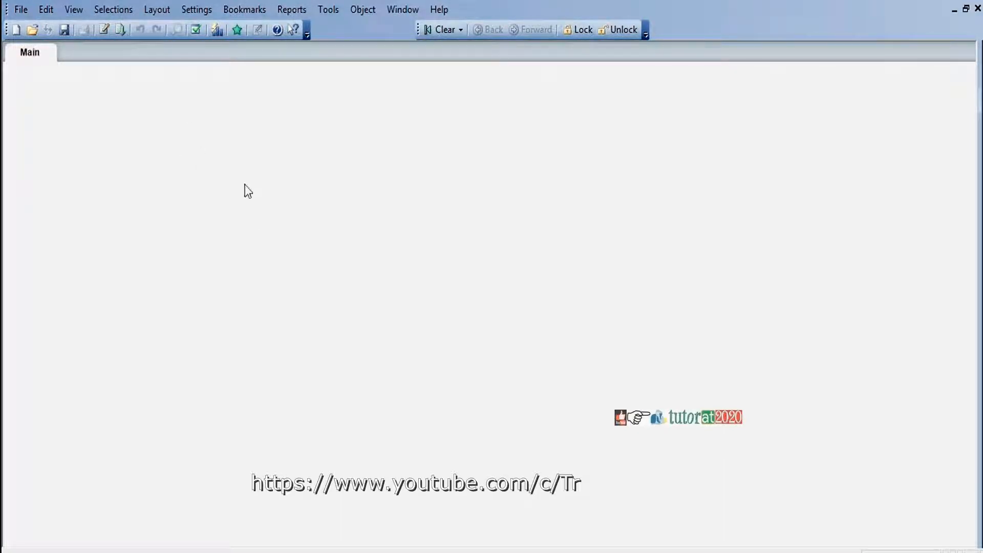
right_click(147, 111)
mouse_move(235, 162)
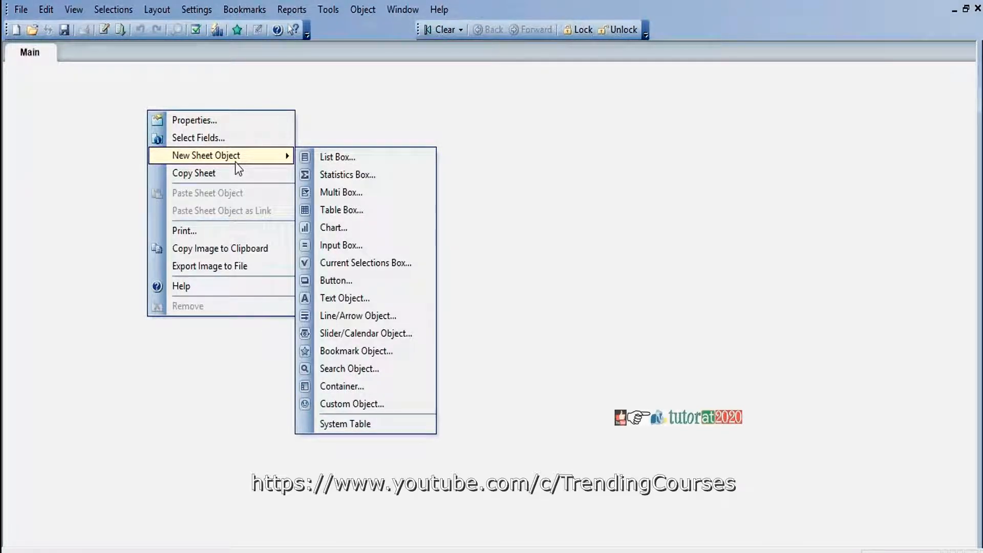
click(350, 228)
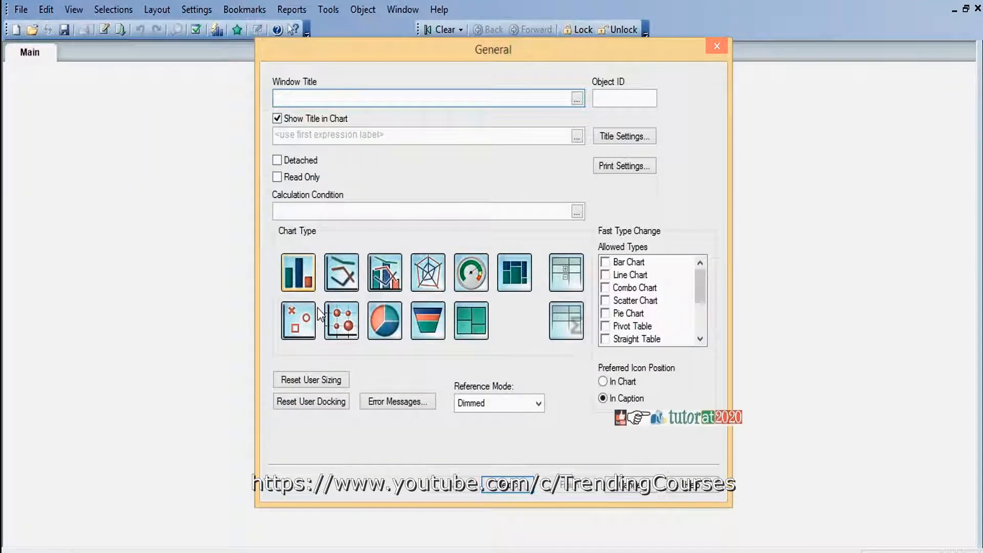
click(718, 49)
Add a list box for the Country field and place it in the sheet's upper-left corner
right_click(101, 113)
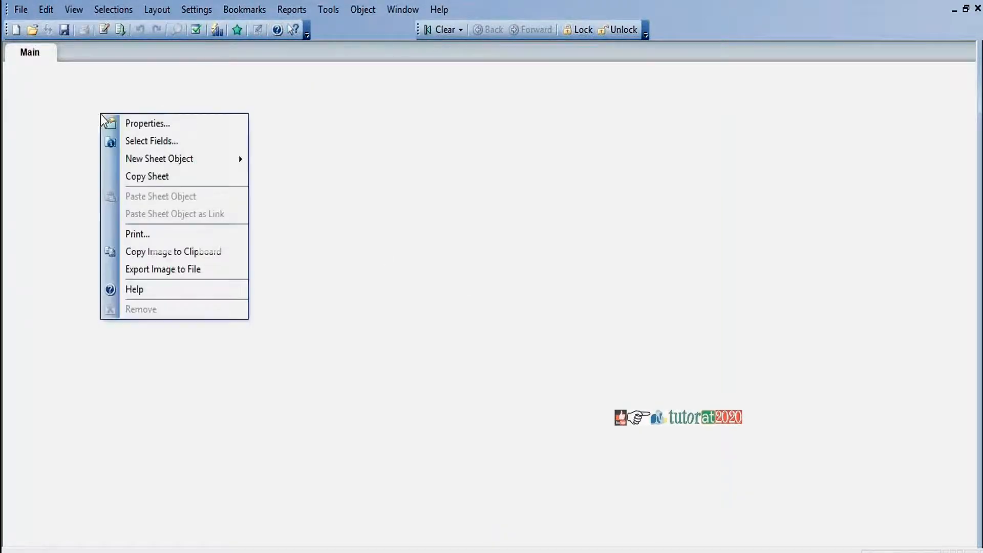
mouse_move(132, 163)
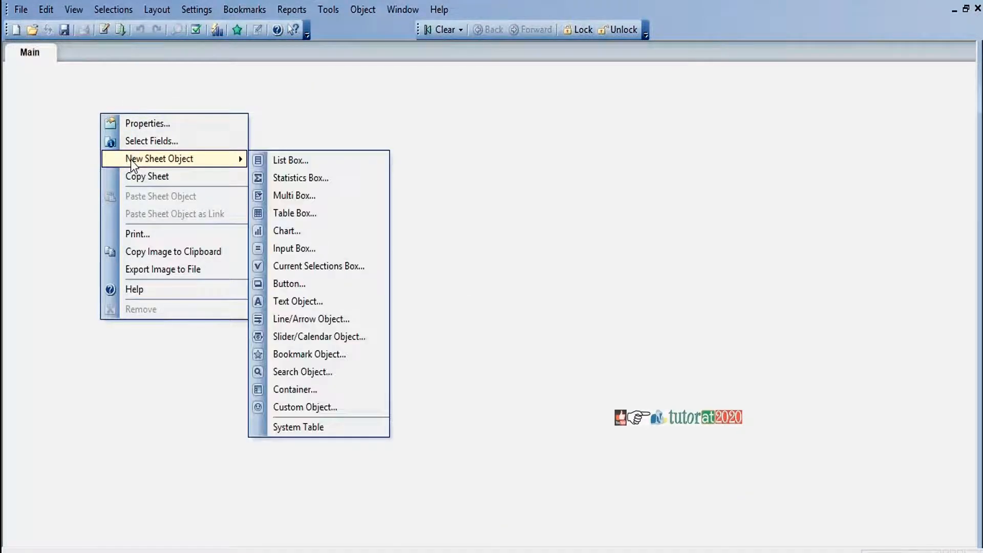
click(314, 165)
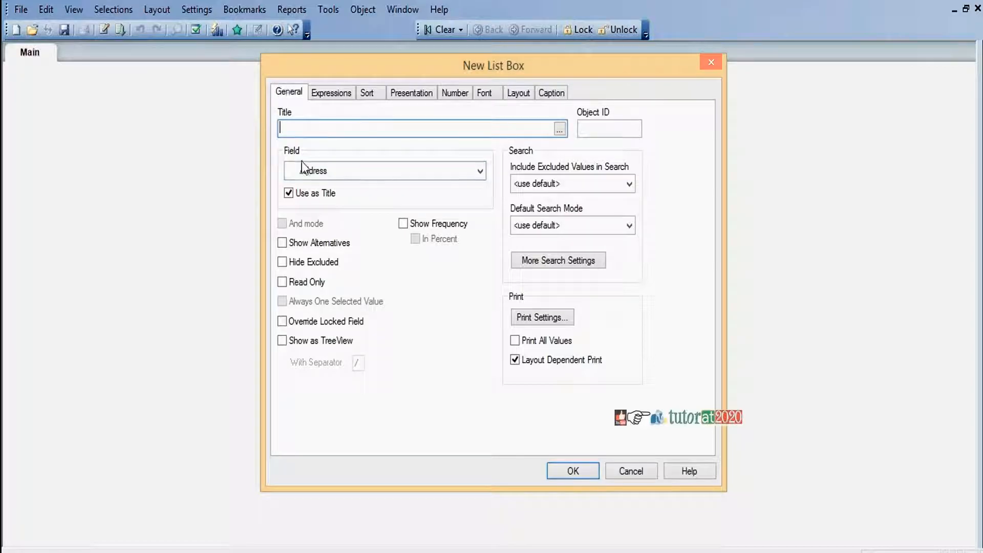
click(480, 172)
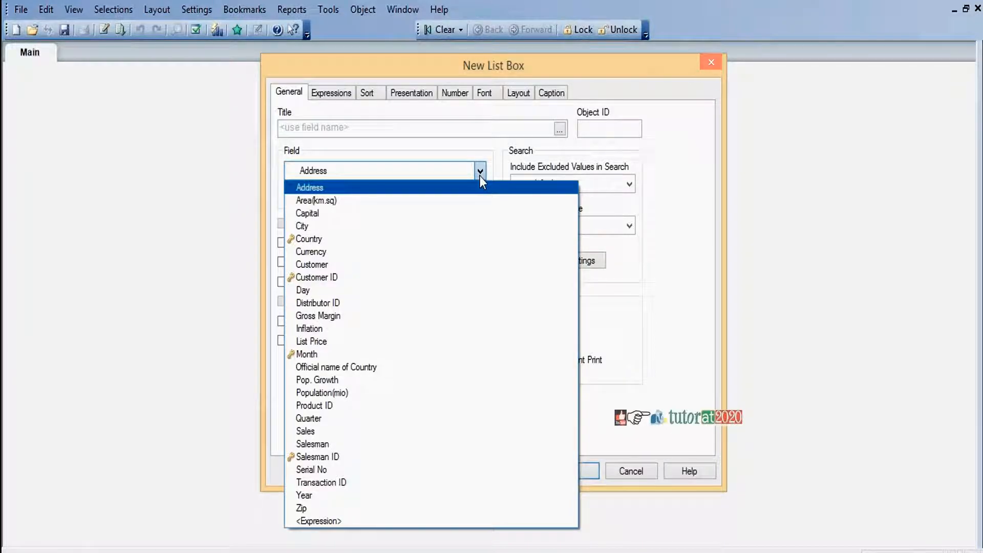
click(329, 239)
click(570, 469)
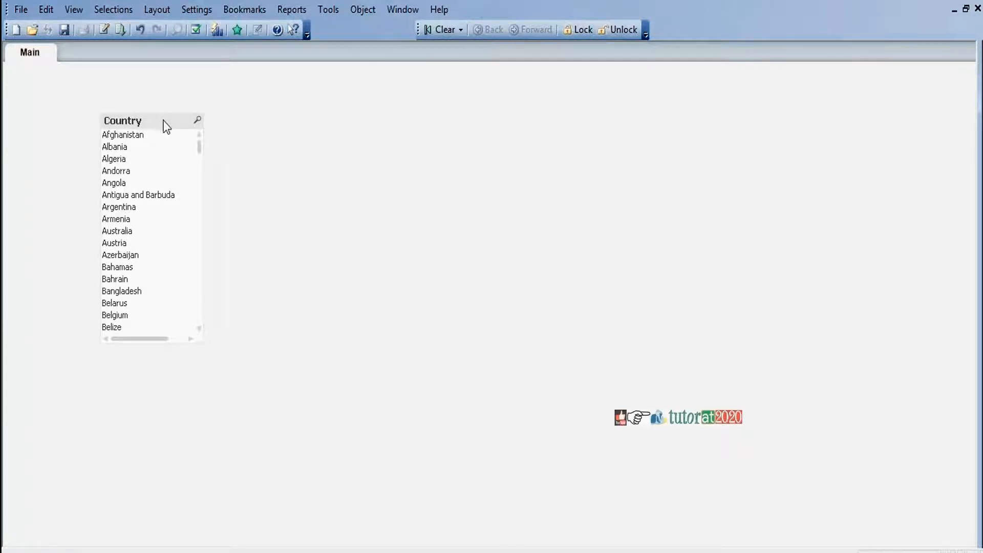
drag(166, 126, 70, 76)
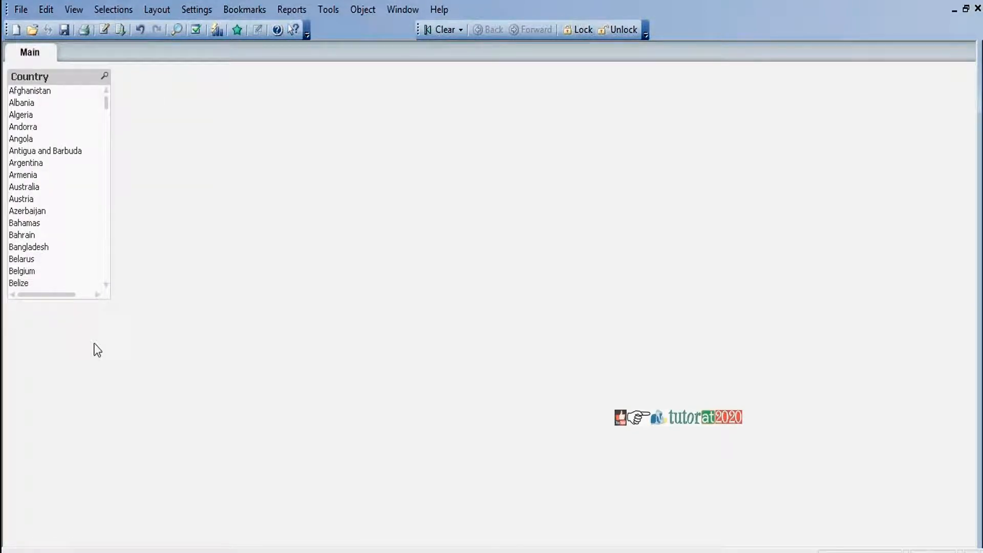
Add a second list box to the Main sheet for the Customer field
right_click(204, 159)
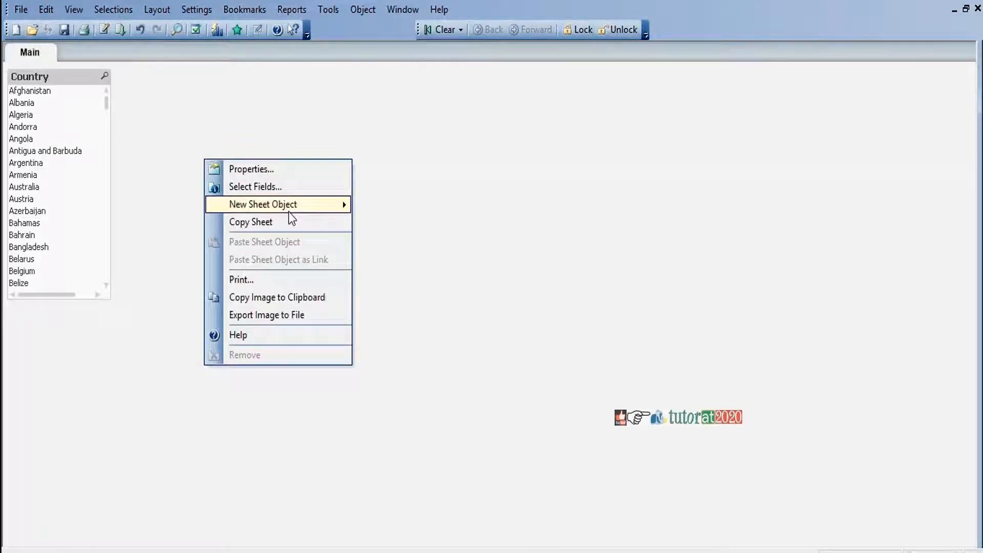
mouse_move(289, 211)
click(416, 205)
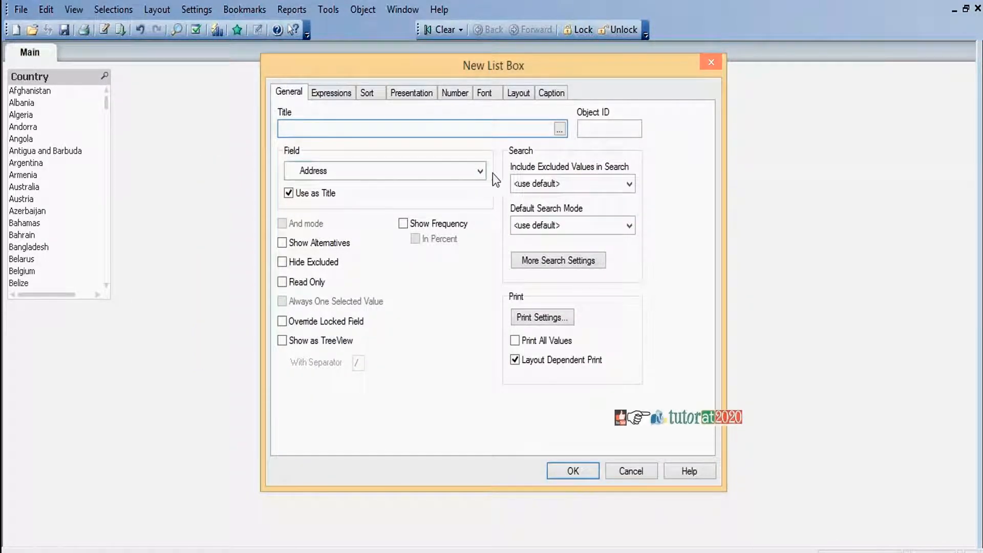
click(479, 172)
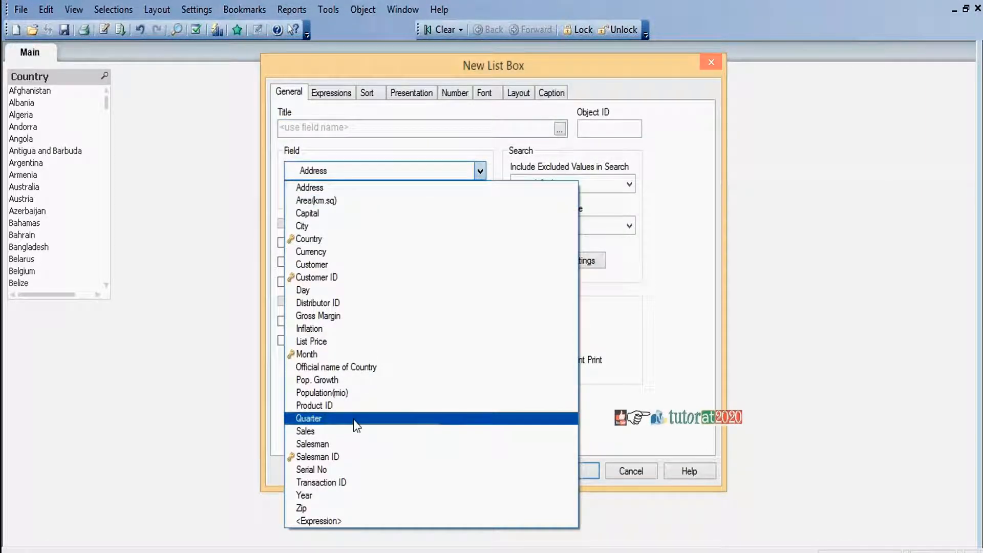
click(313, 264)
click(573, 472)
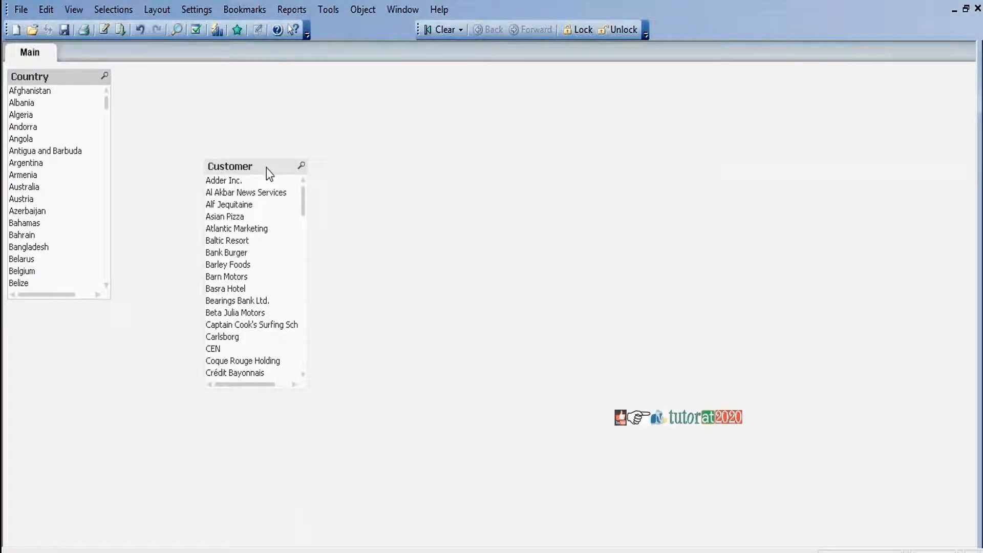
Shorten the Customer and Country list boxes and stack them along the sheet's left edge, with Customer below Country
drag(267, 168, 208, 257)
drag(240, 479, 240, 425)
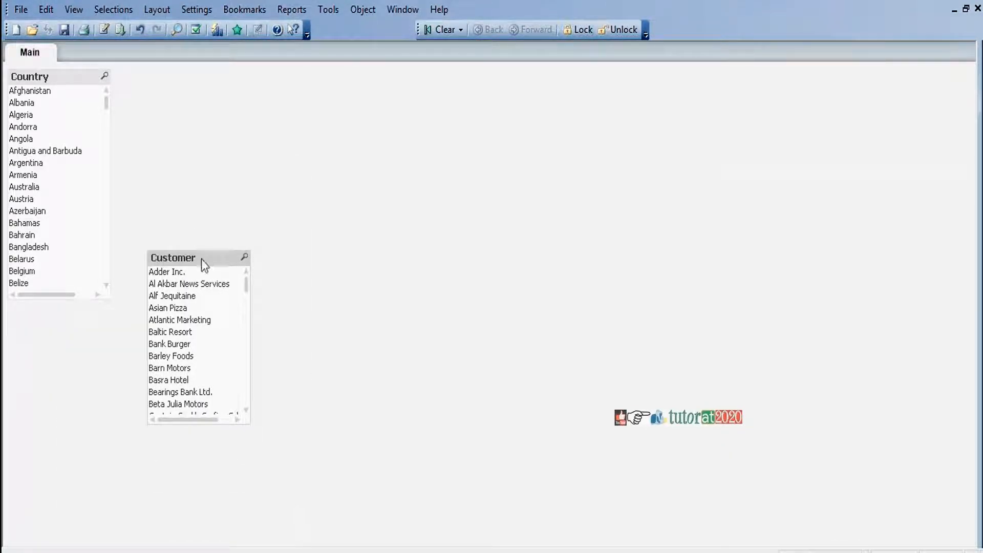
drag(204, 265, 62, 331)
drag(67, 298, 67, 280)
drag(71, 78, 70, 108)
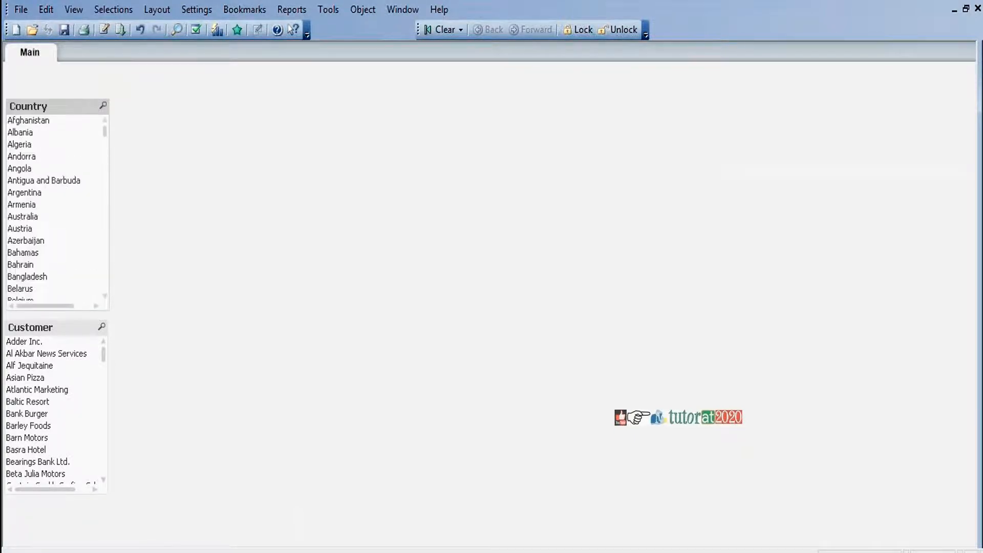
click(253, 187)
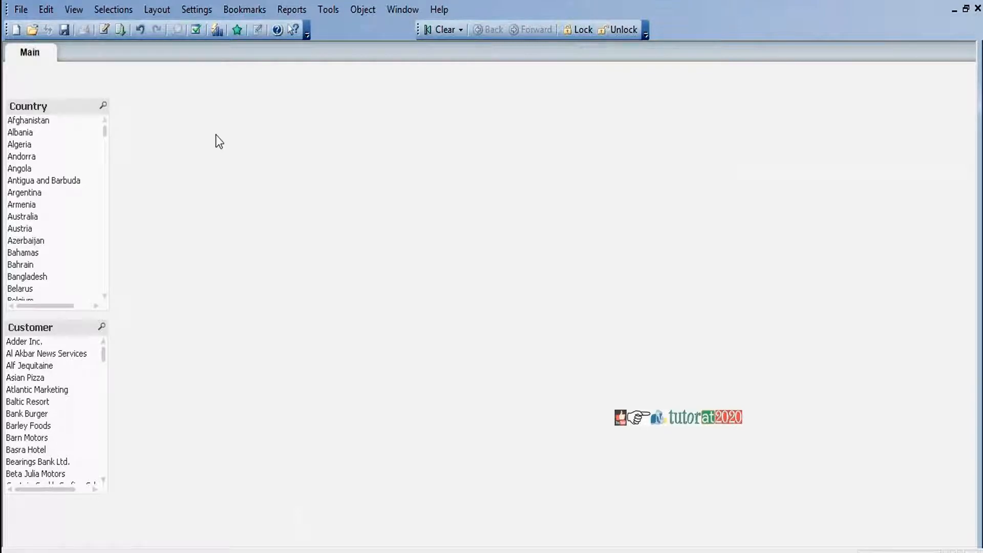
Add the Month and Year fields to the fields displayed in list boxes on the Main sheet
right_click(234, 142)
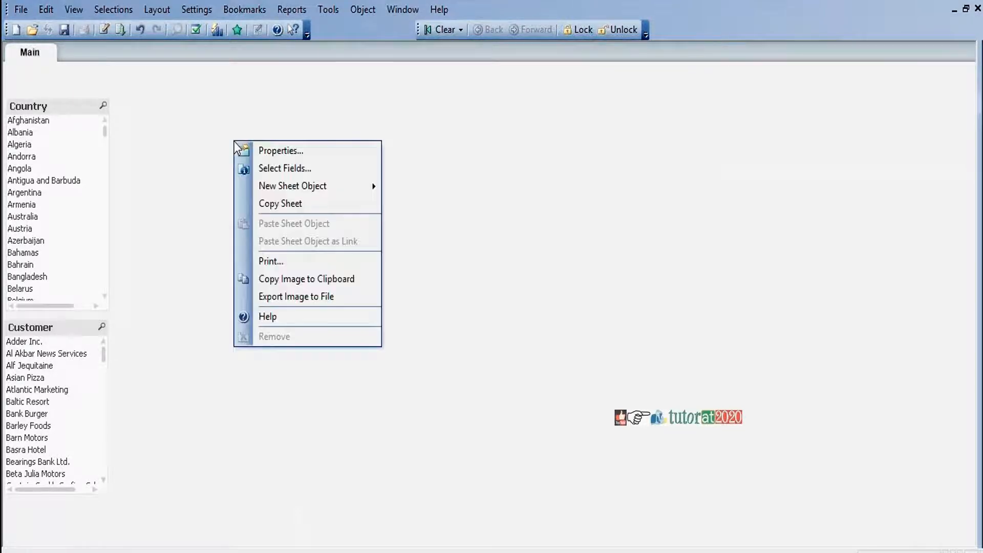
click(302, 167)
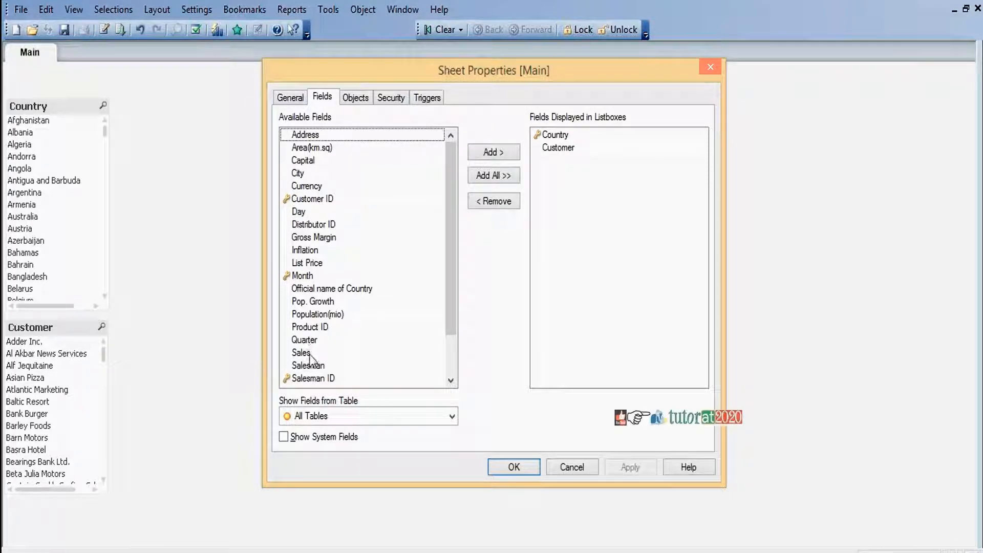
click(310, 276)
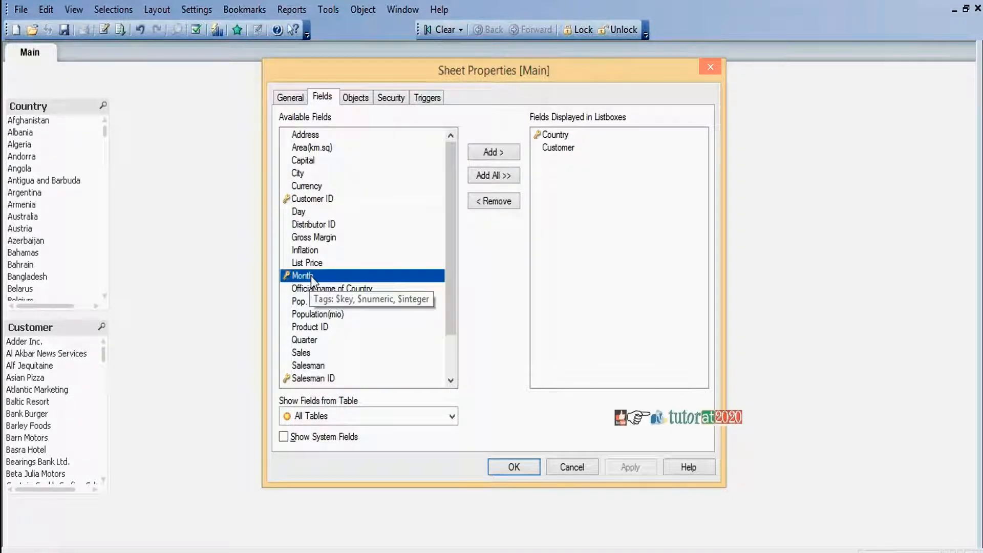
click(493, 153)
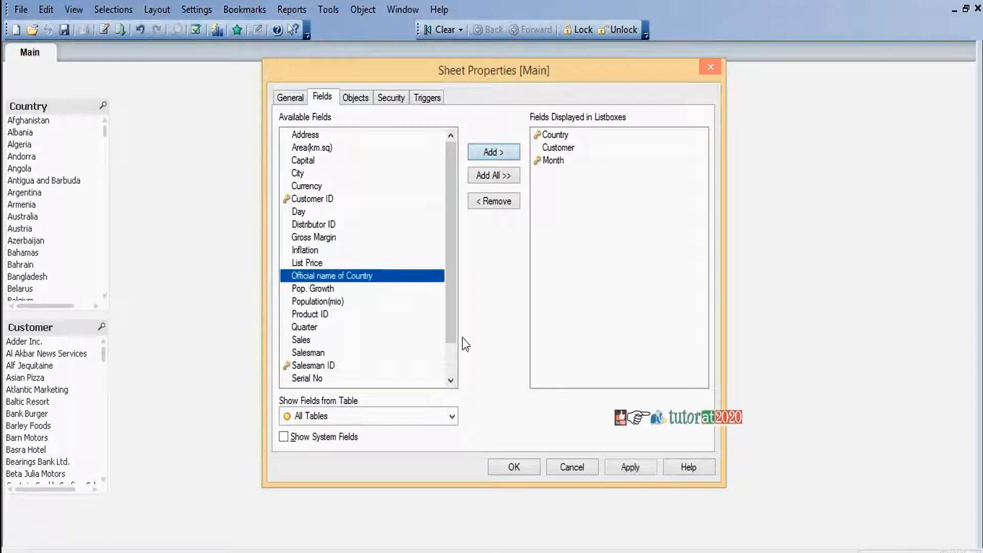
scroll(311, 364, down, 1)
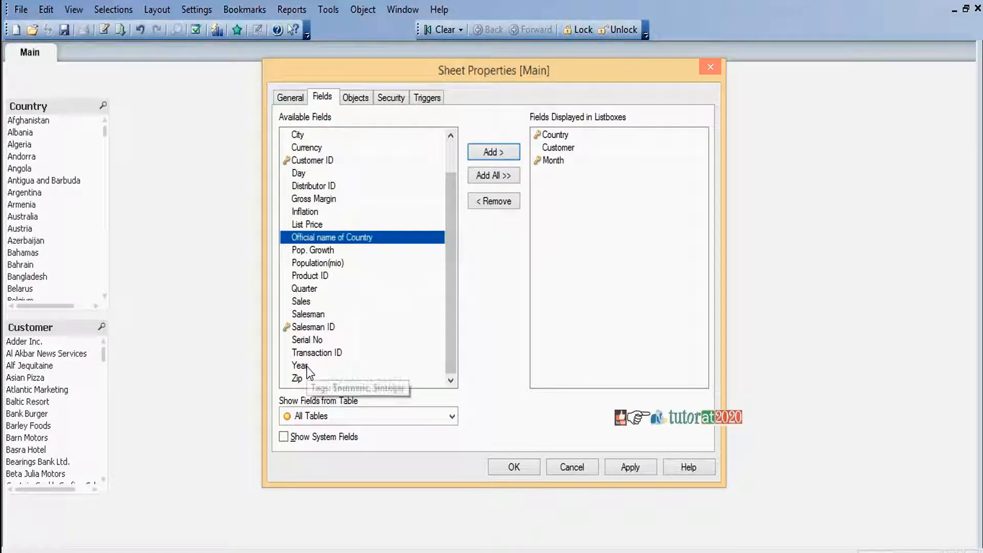
click(307, 366)
click(493, 153)
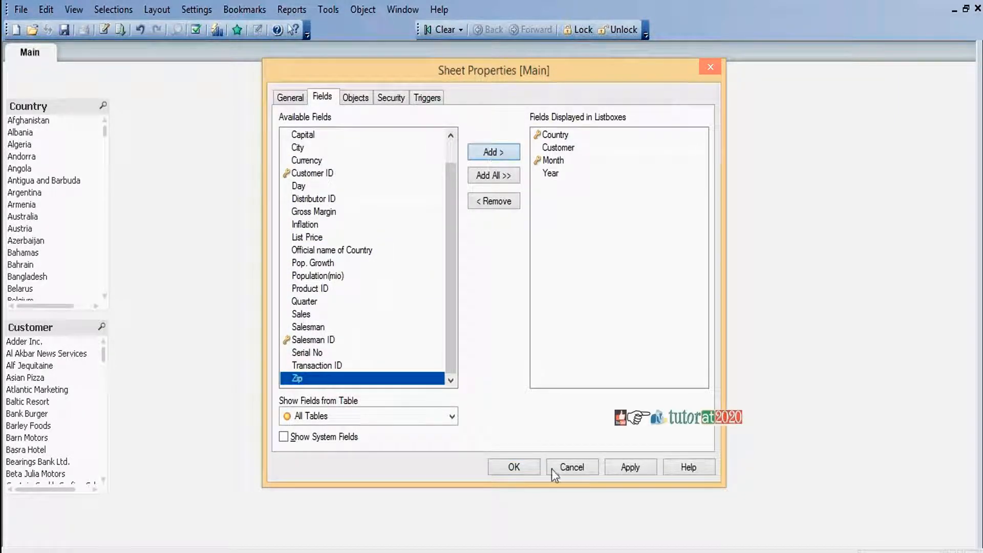
click(526, 468)
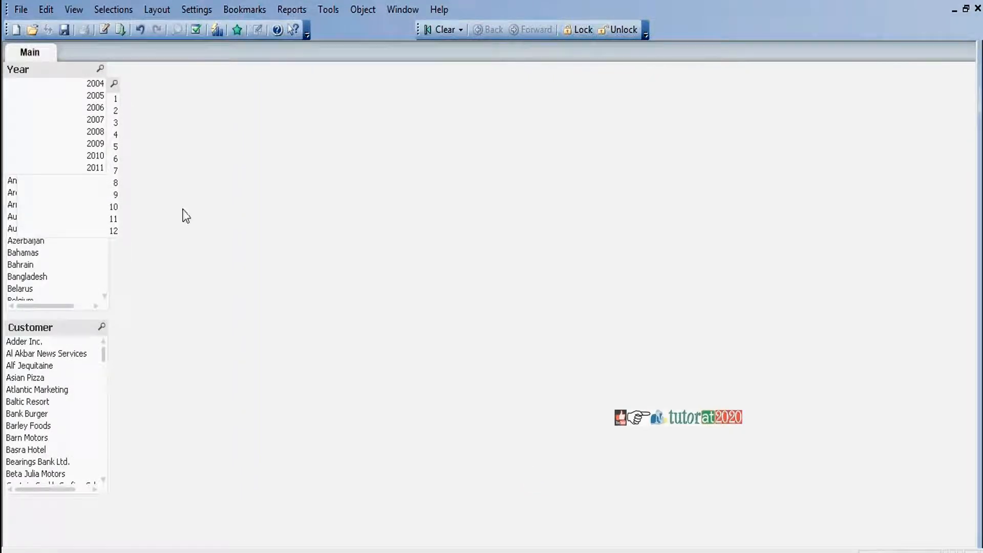
Arrange the Year and Month list boxes in a column beside the Country list box, with Month directly below Year
click(58, 73)
drag(57, 72, 179, 87)
drag(105, 90, 217, 236)
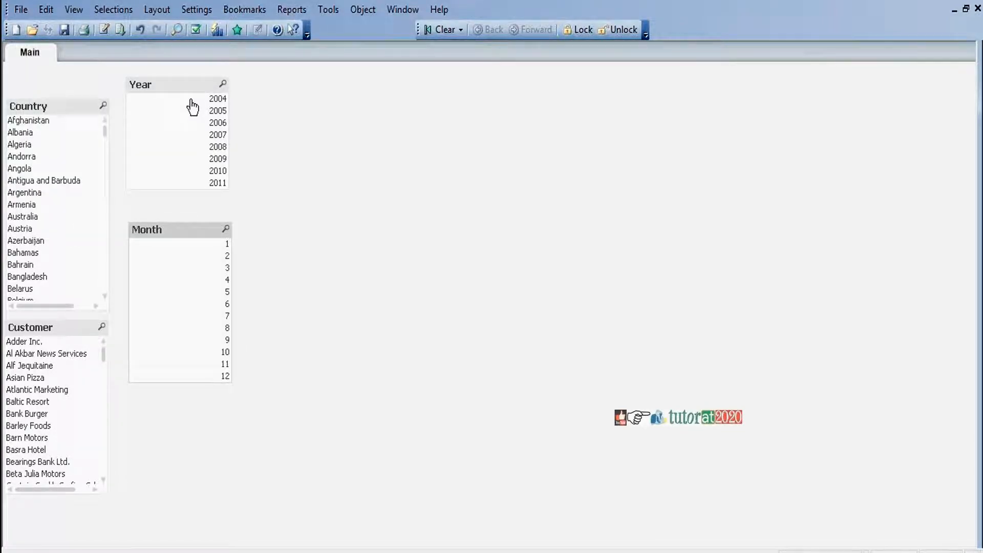
drag(186, 81, 186, 109)
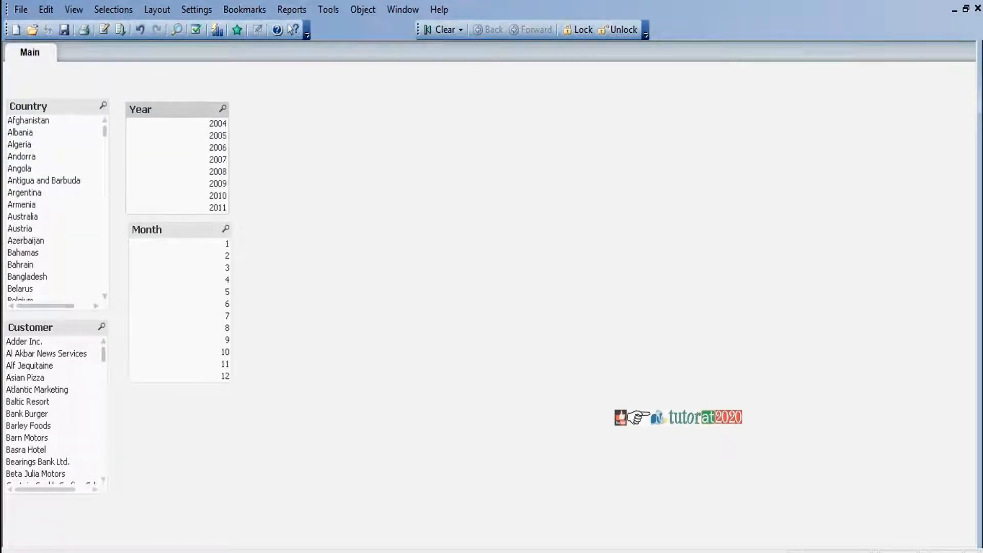
drag(162, 230, 156, 226)
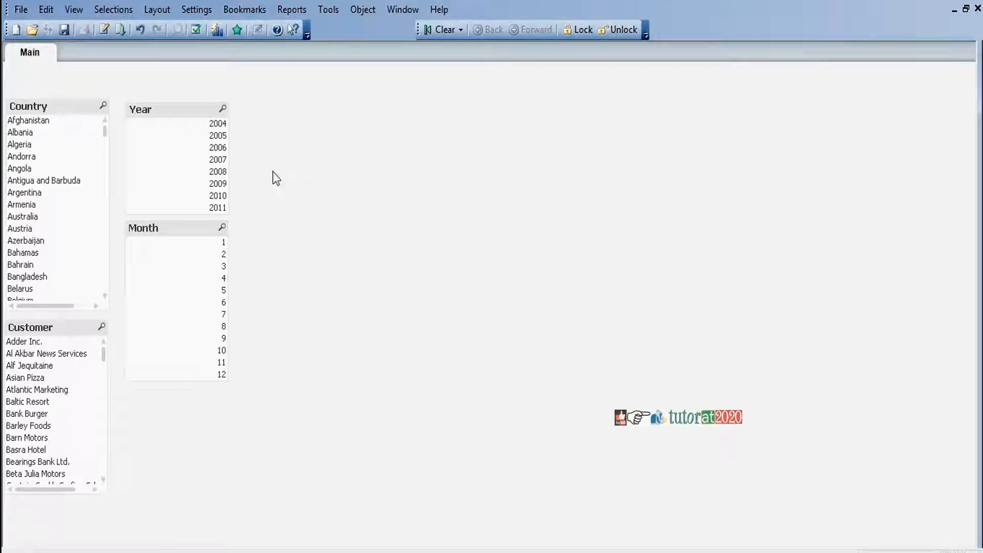
click(175, 110)
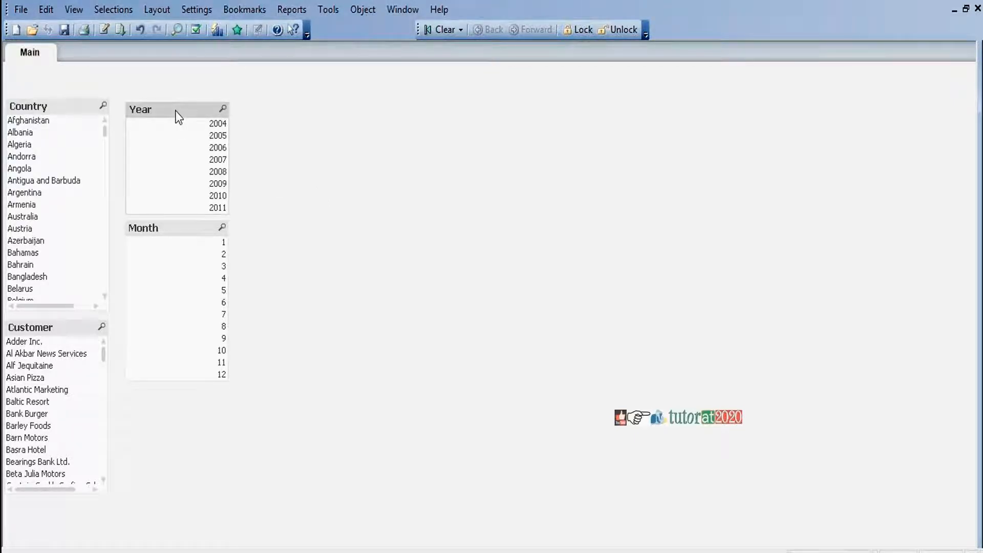
right_click(178, 117)
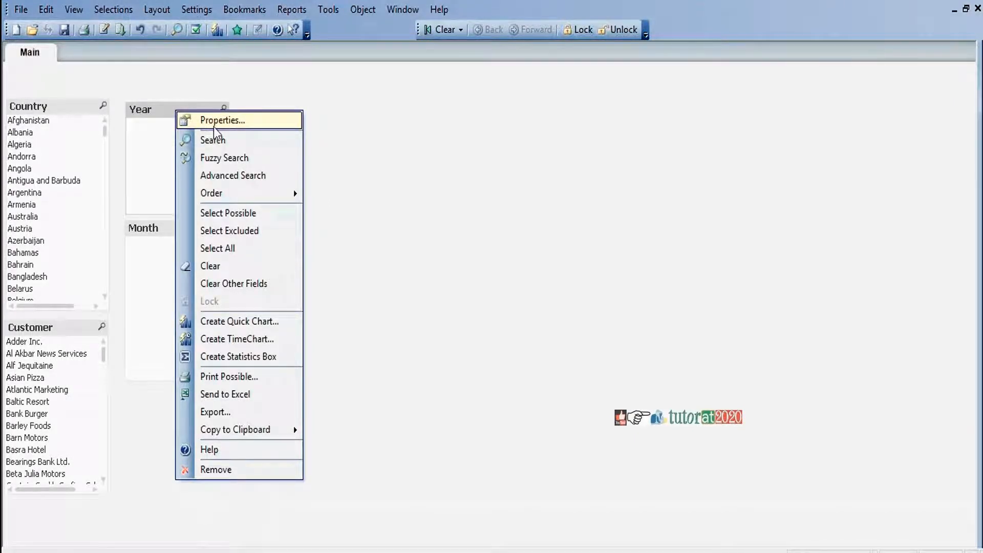
click(197, 119)
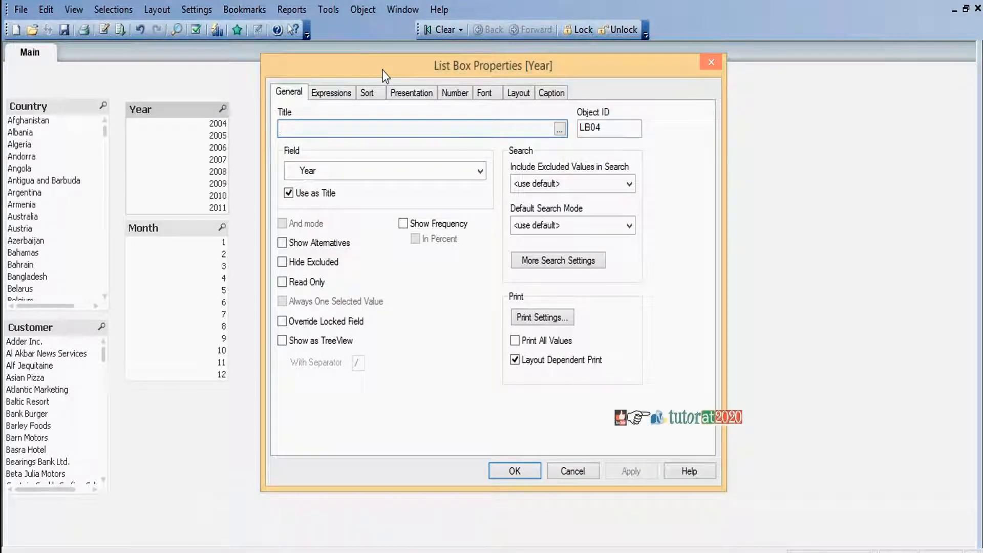
drag(385, 76, 382, 110)
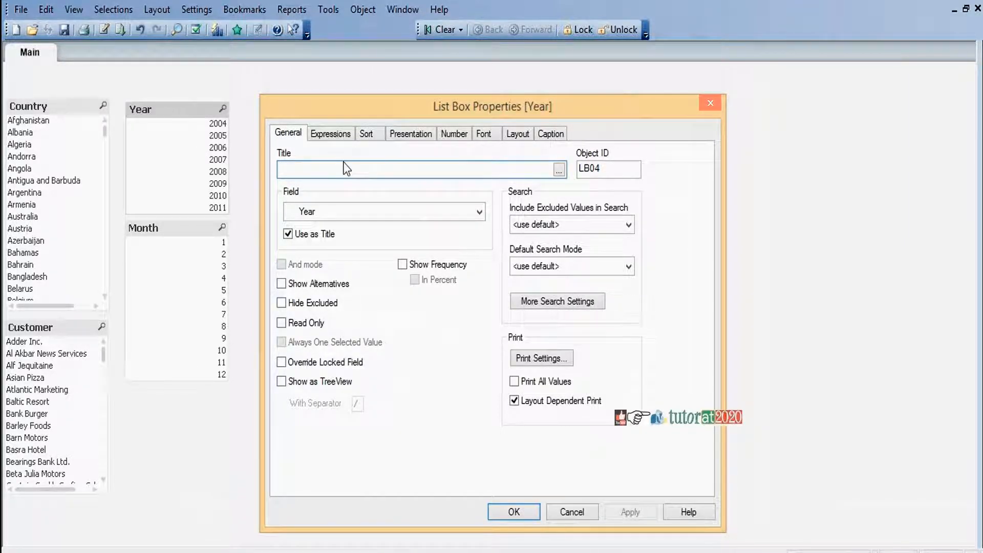
click(517, 512)
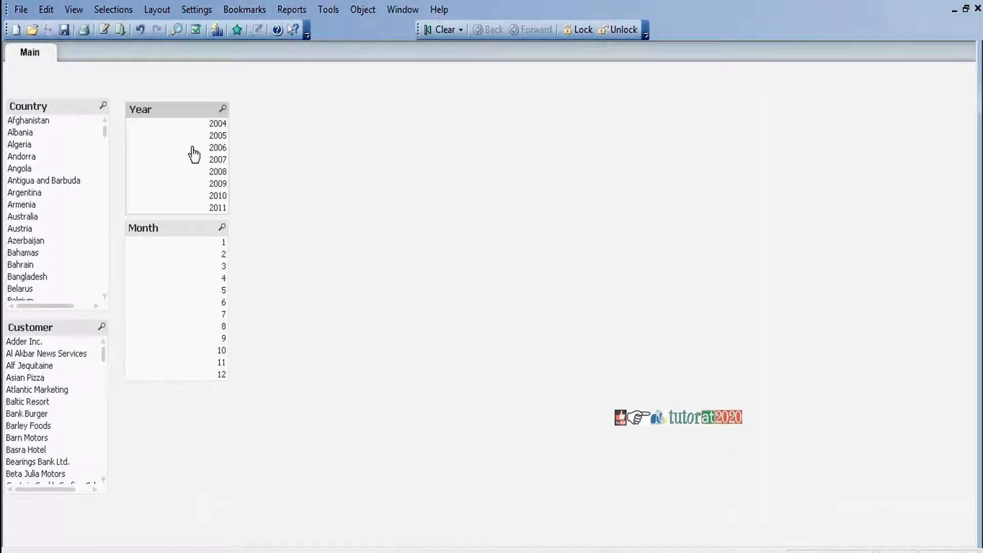
Set the Year list box's title to "Year List" and apply the change
right_click(179, 111)
click(213, 122)
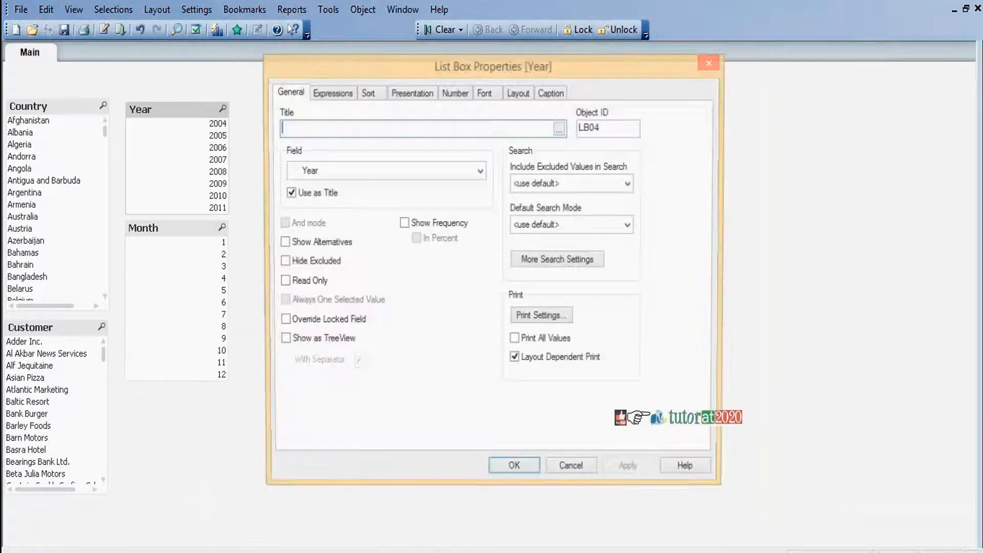
drag(408, 73, 415, 105)
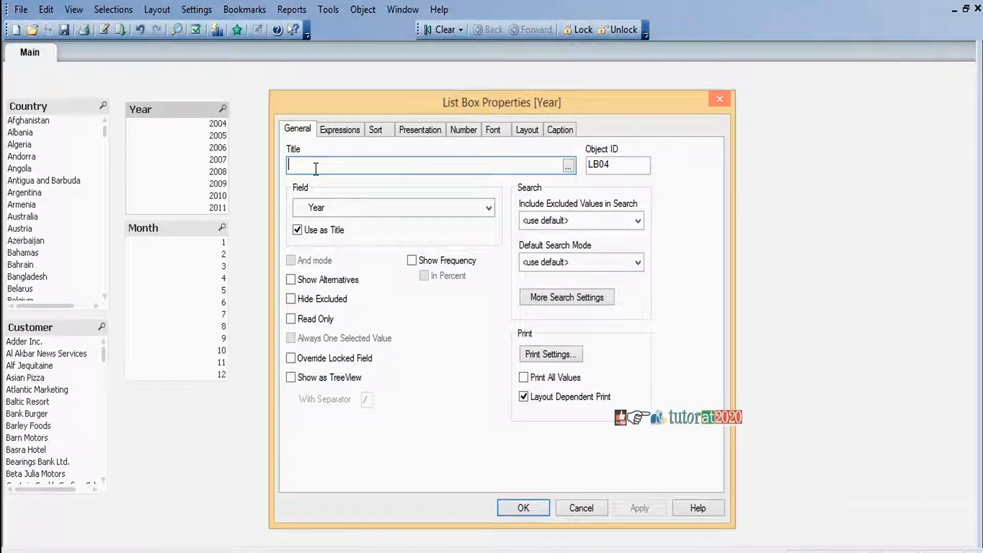
text(Year List)
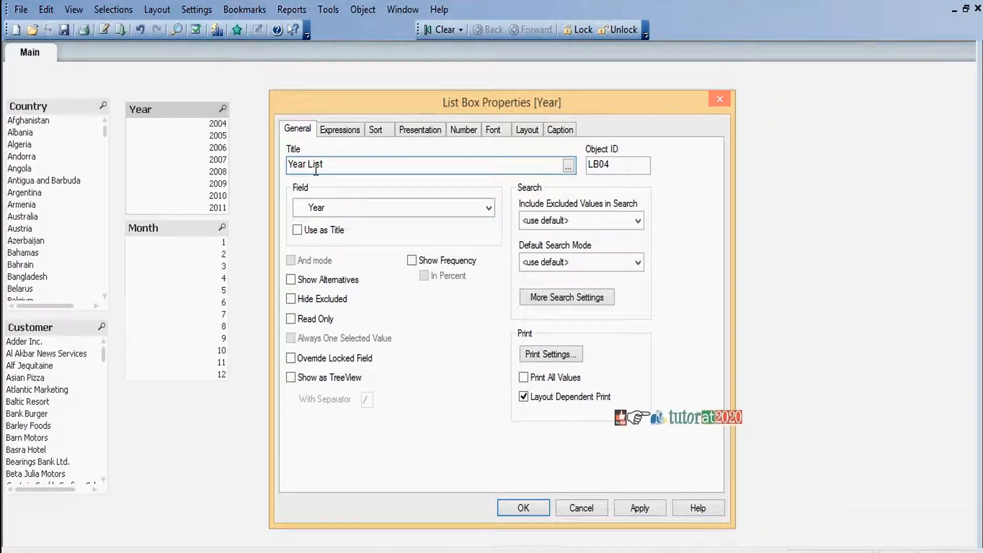
click(644, 508)
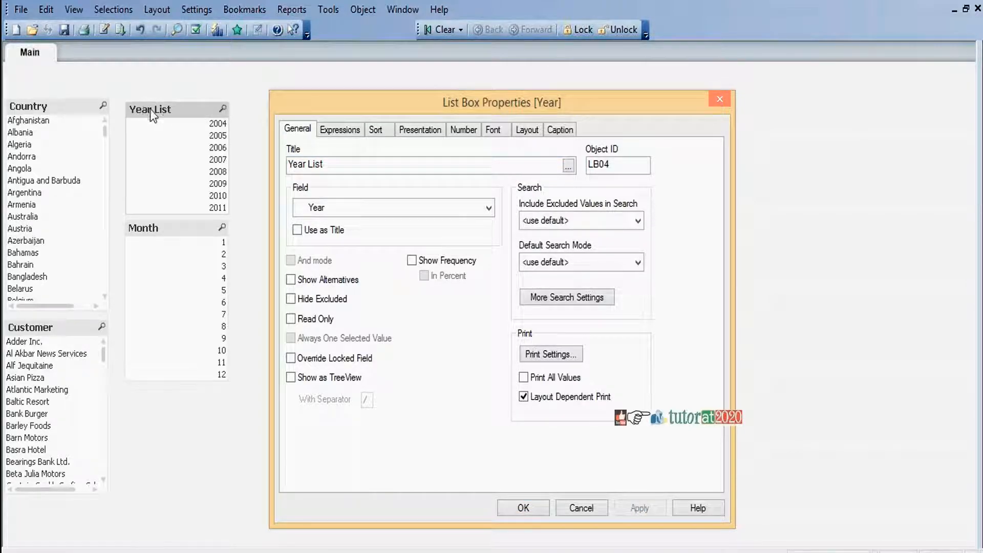
Show frequencies in the Year list box and apply, switch them to In Percent and apply again
click(414, 259)
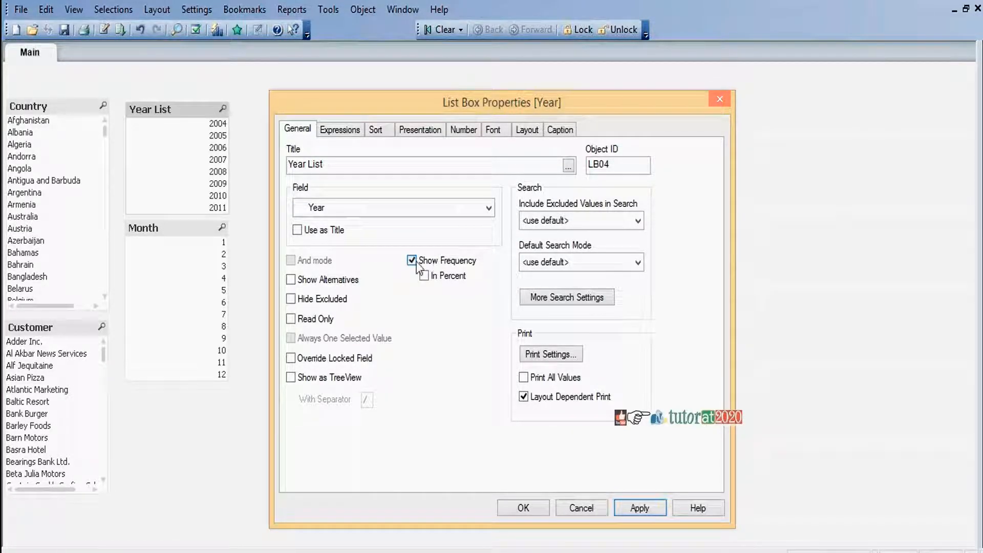
click(646, 509)
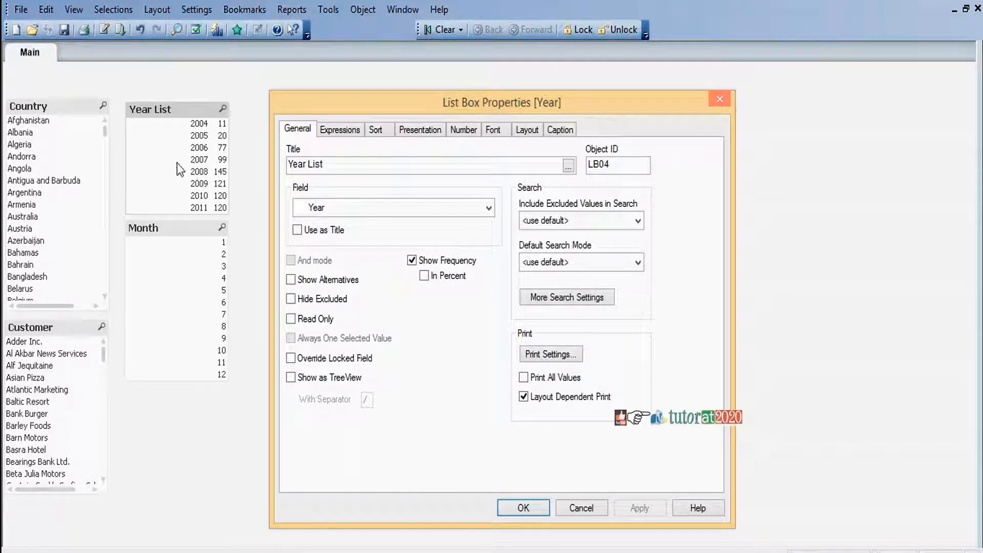
click(424, 277)
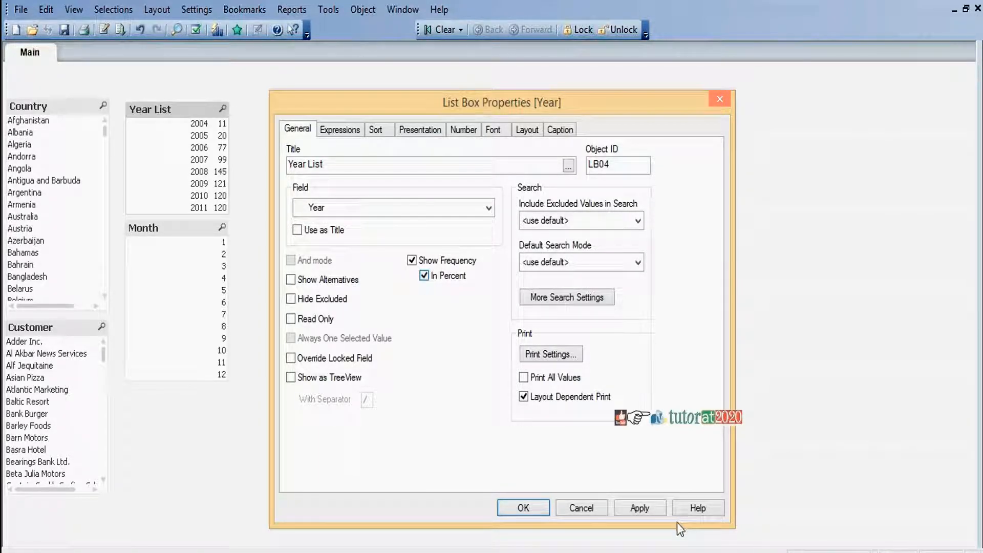
click(640, 507)
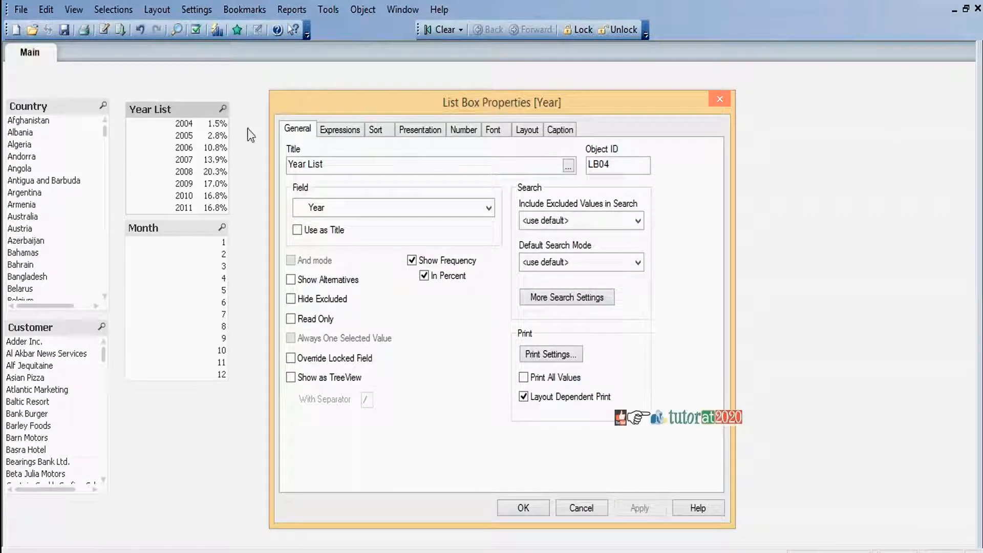
Turn off Show Frequency for the Year list box, apply the change and close its properties
click(416, 261)
click(648, 507)
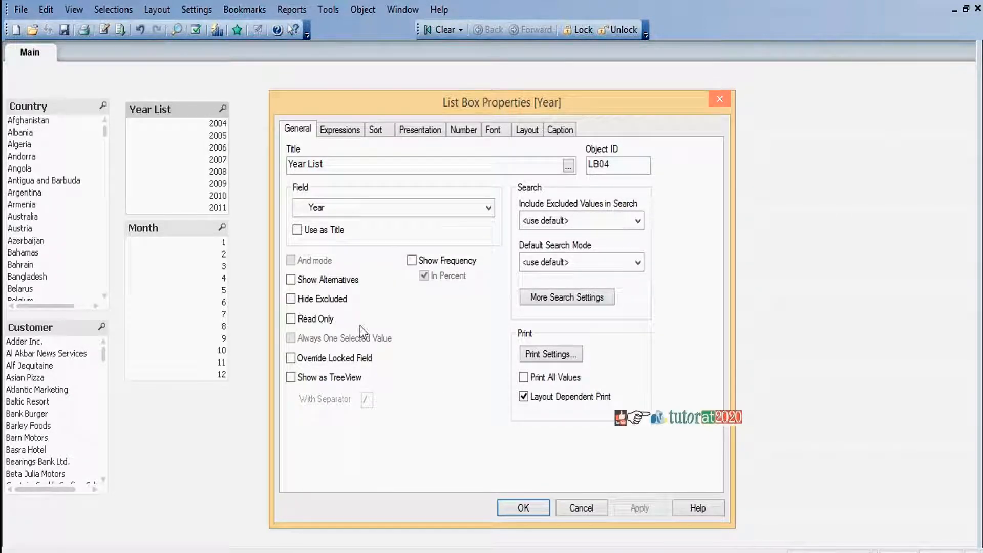
click(527, 509)
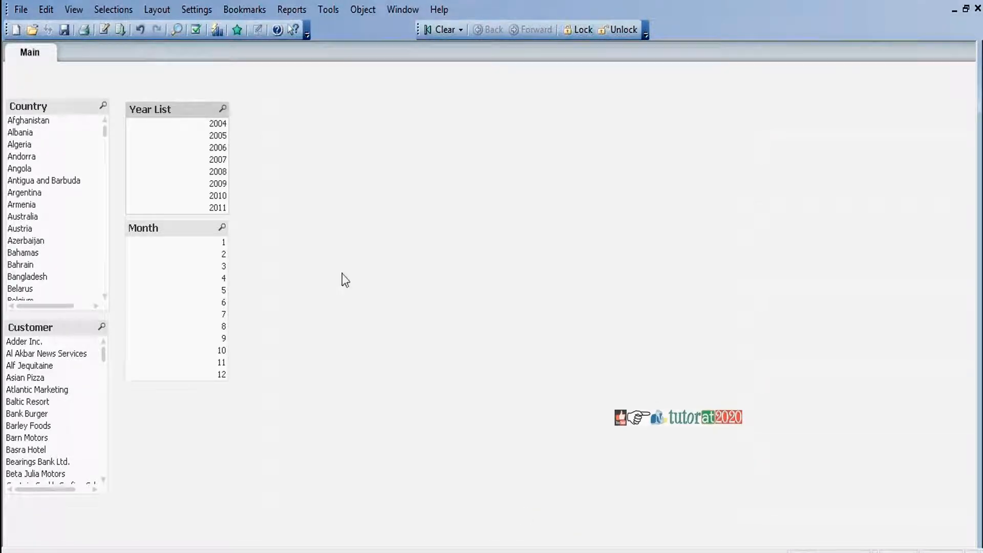
Select 2004 in the Year list box and apply the Hide Excluded option to that list box
click(217, 124)
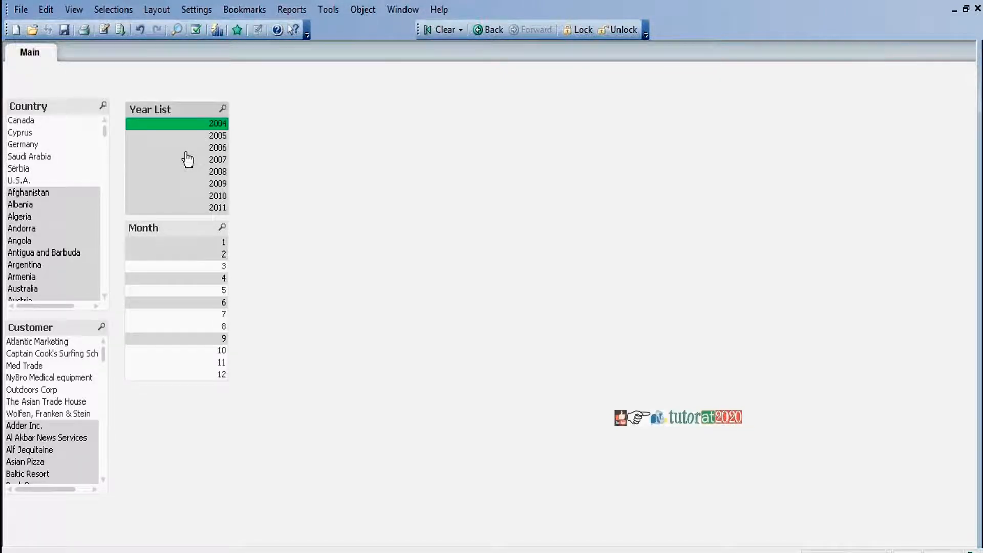
right_click(186, 109)
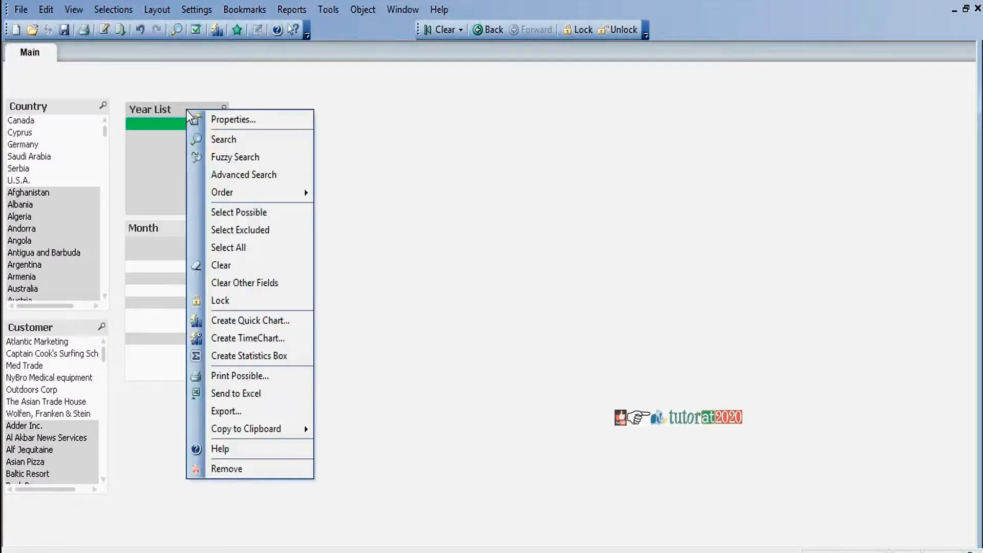
click(231, 119)
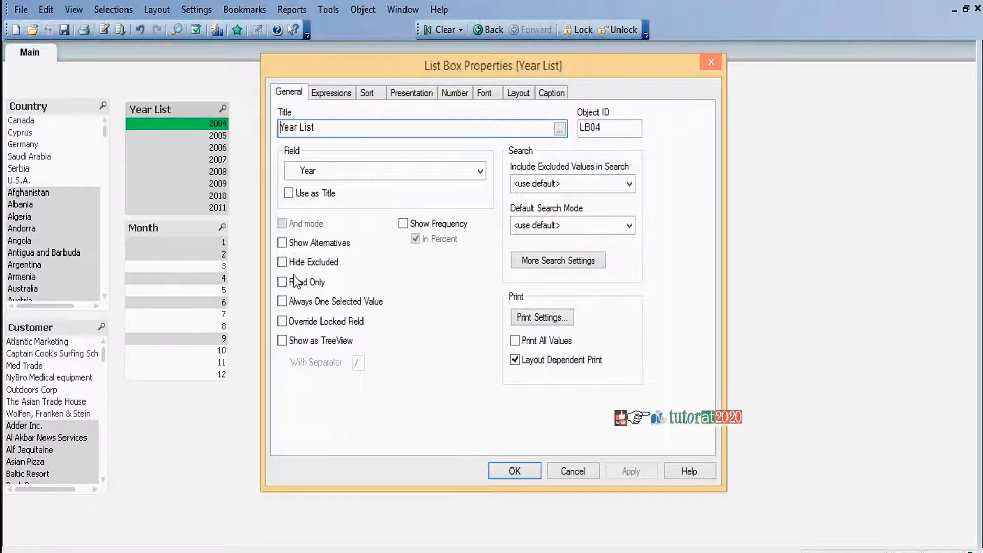
click(282, 261)
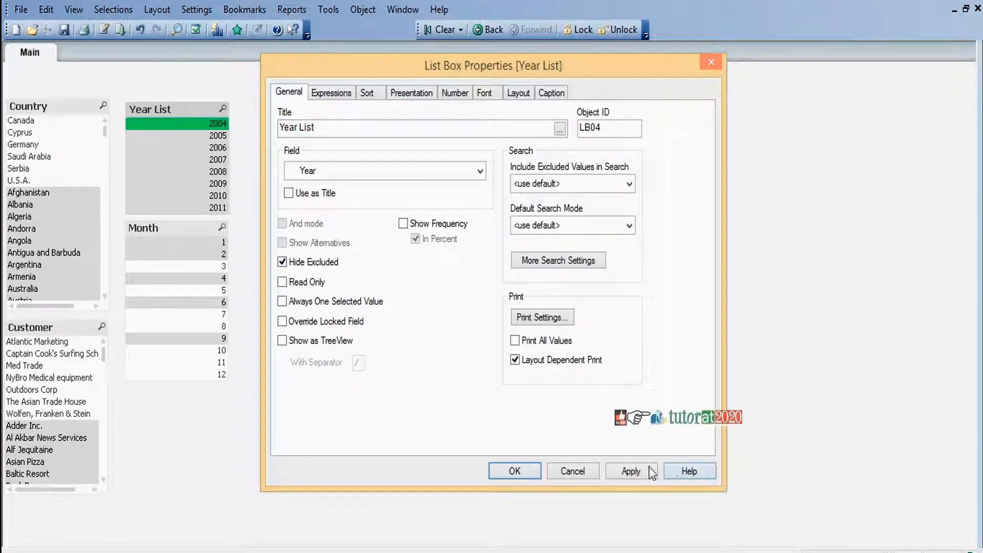
click(631, 471)
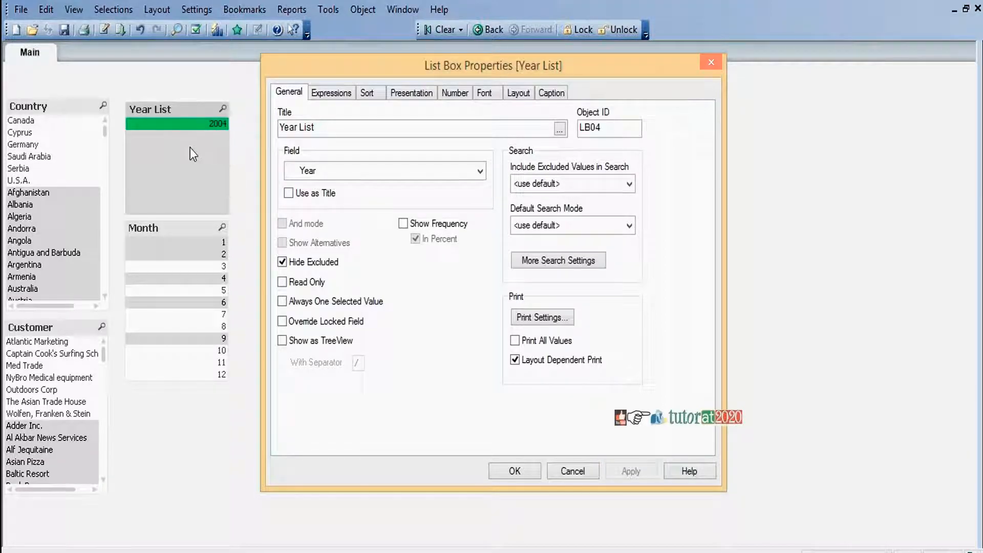
Turn off Hide Excluded for the Year list box, confirm its properties and clear all selections
click(282, 262)
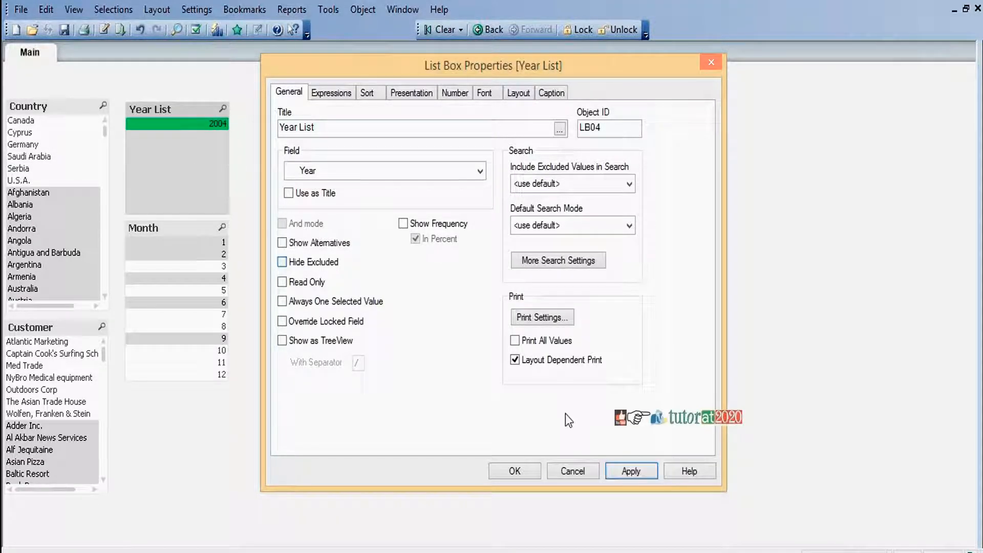
click(632, 472)
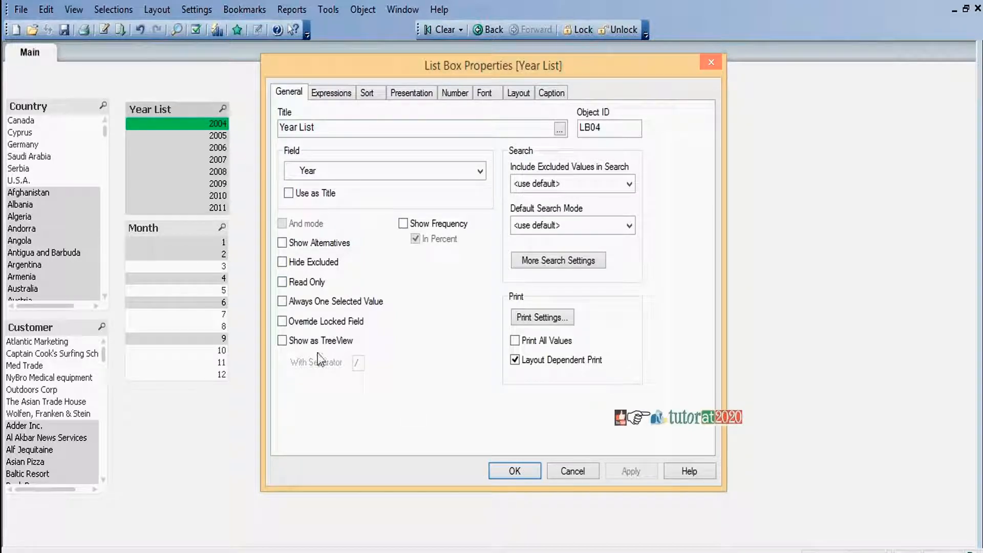
click(517, 467)
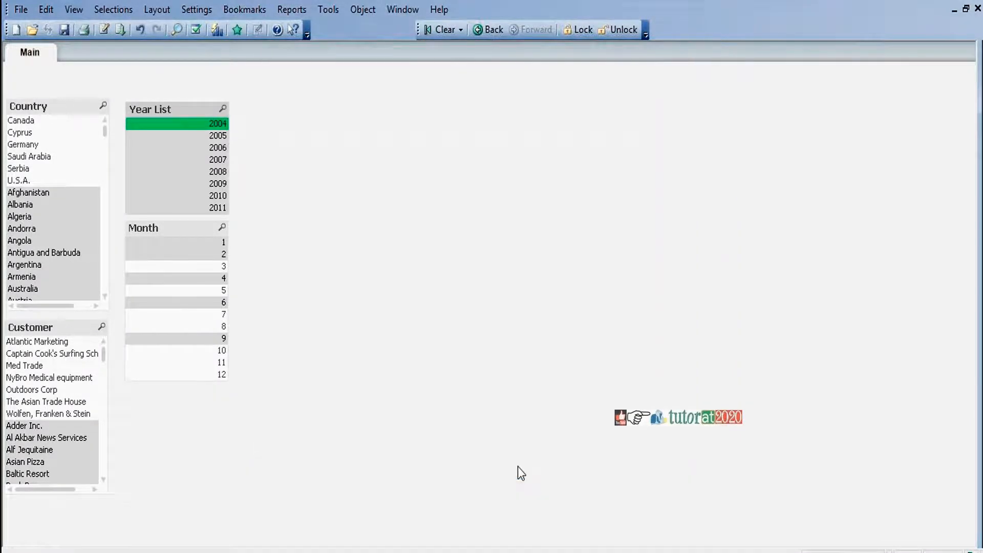
click(451, 29)
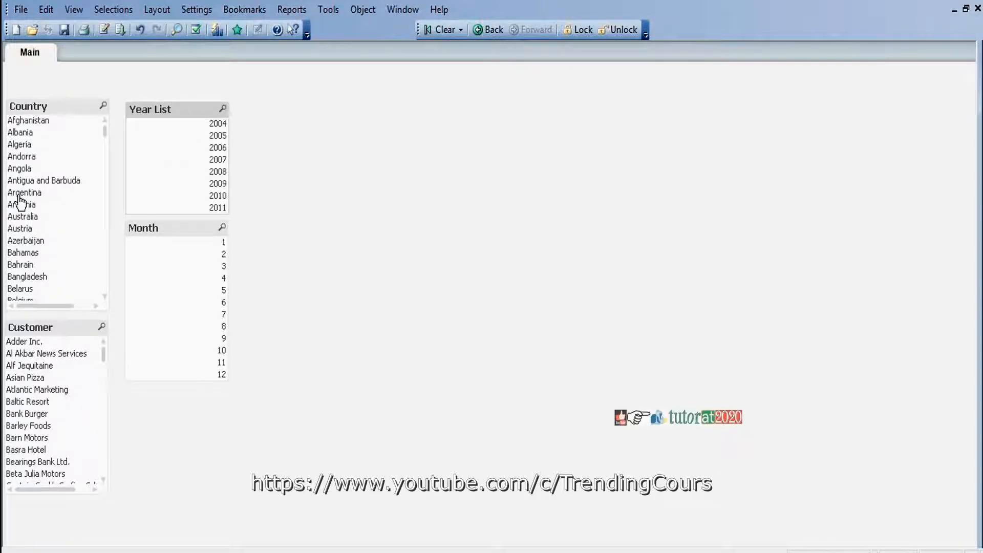
Make the Year list box read-only and confirm its properties
right_click(185, 107)
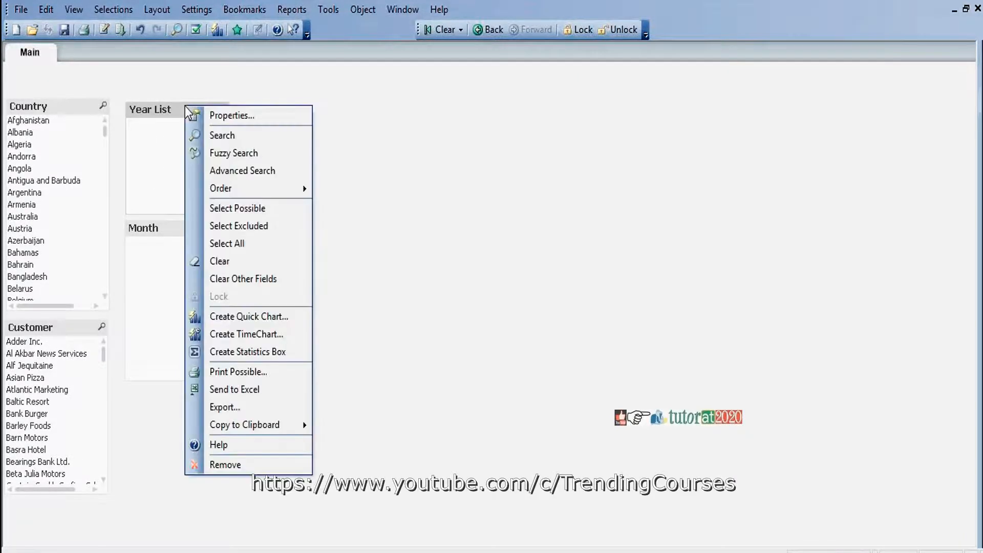
click(221, 116)
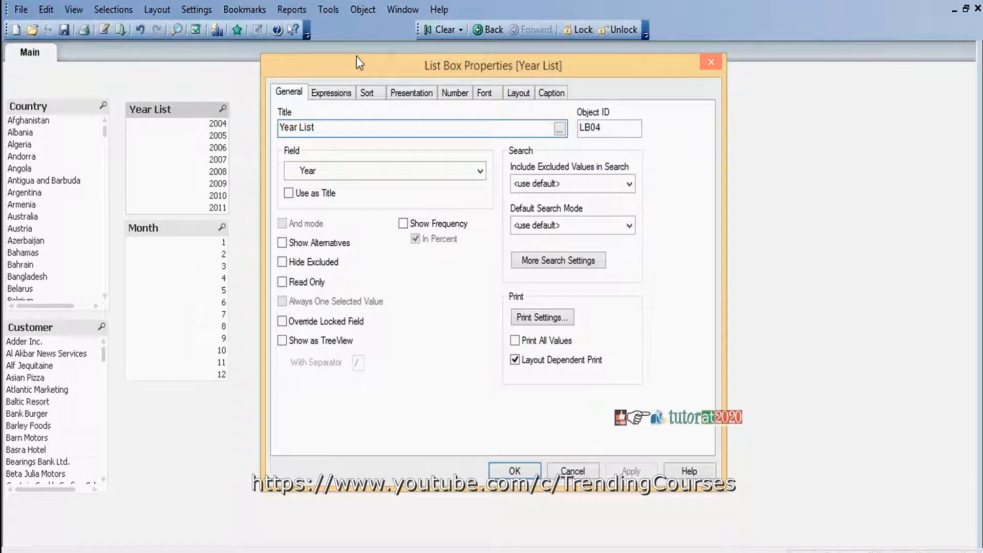
drag(360, 62, 379, 86)
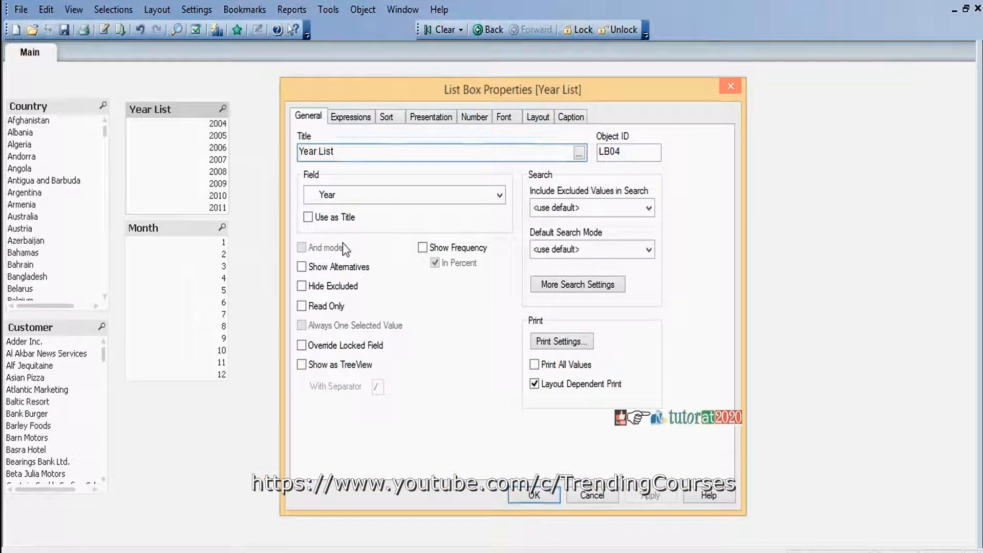
click(303, 307)
click(537, 497)
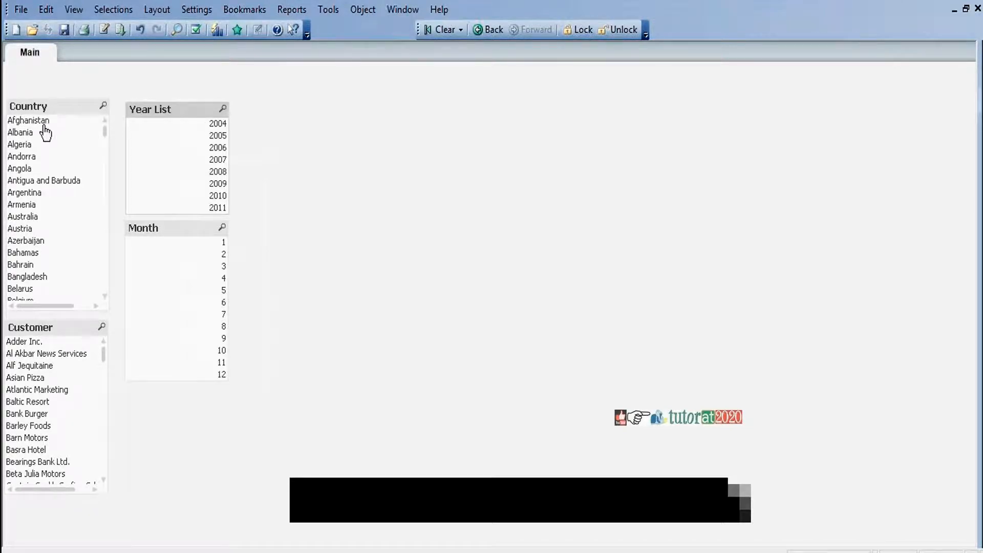
Test the read-only Year list box by selecting countries such as Afghanistan, Andorra and Antigua and Barbuda, and clear the selections
click(25, 122)
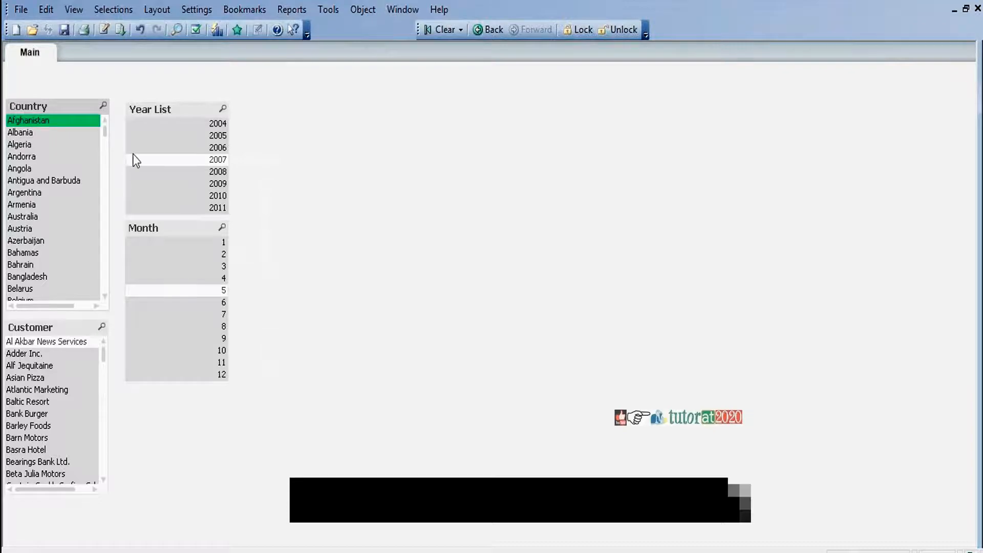
click(31, 158)
click(51, 218)
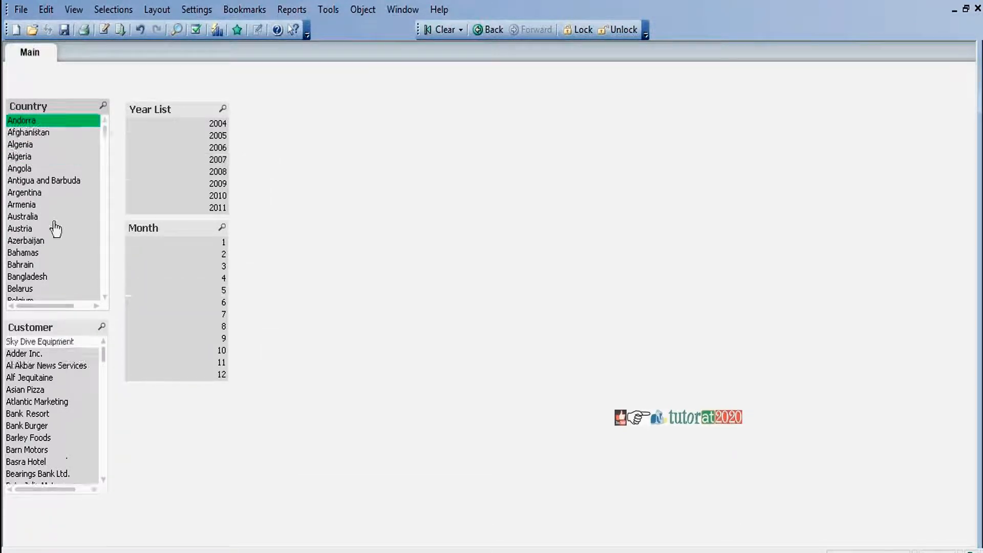
click(51, 194)
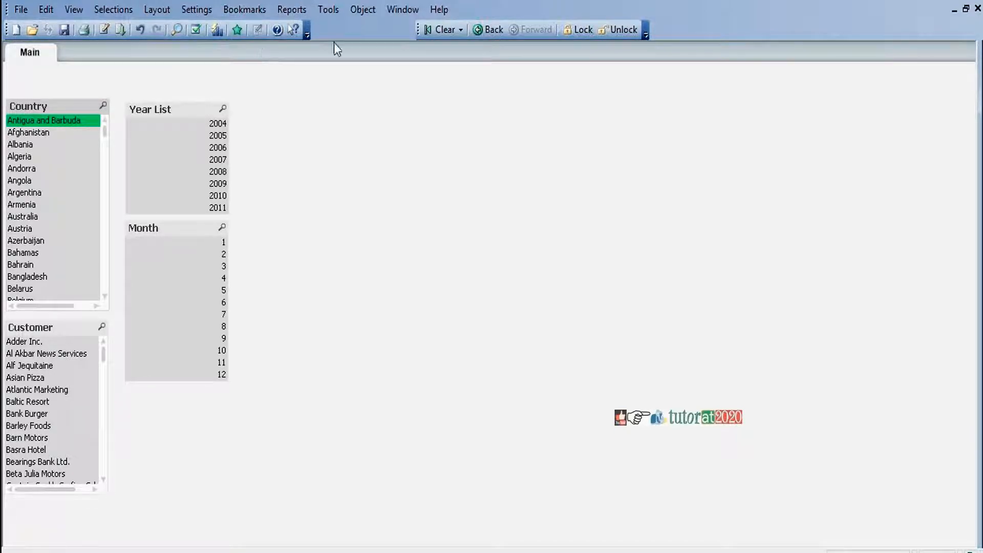
click(438, 30)
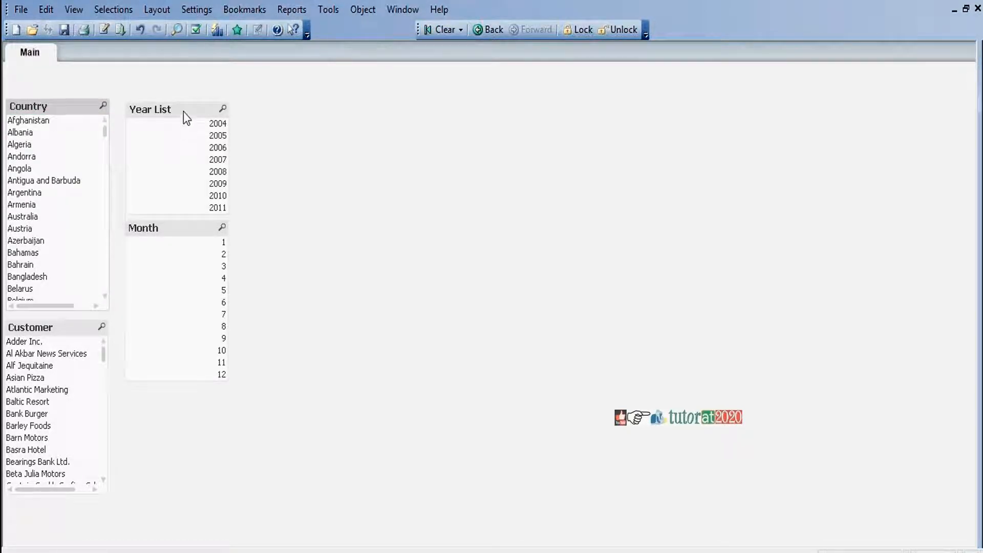
Turn off the Read Only option in the Year list box's properties
right_click(183, 111)
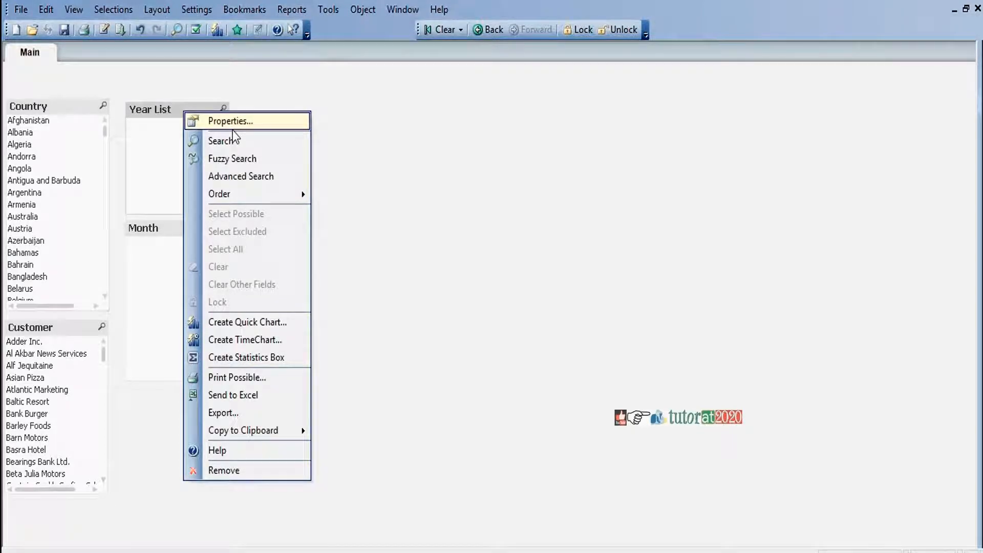
click(233, 125)
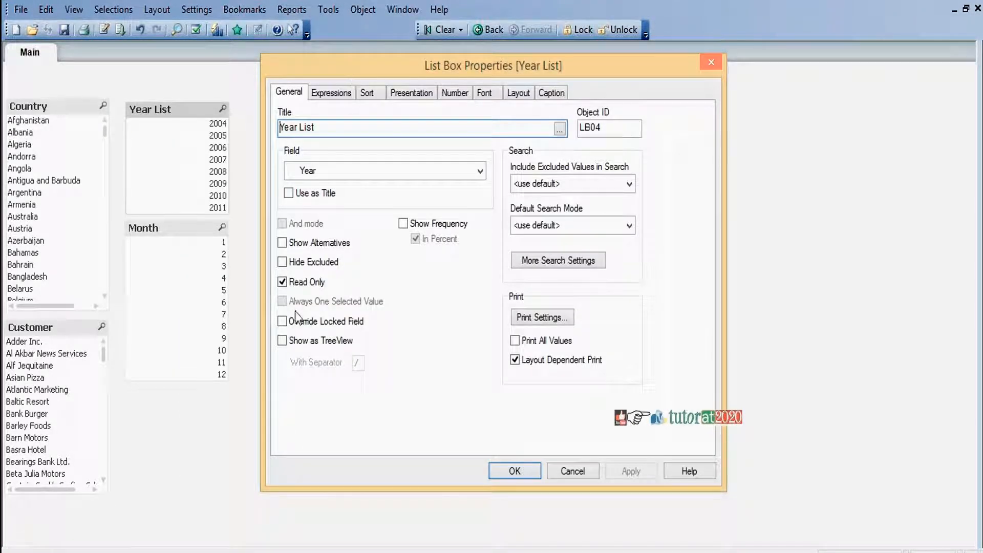
click(283, 281)
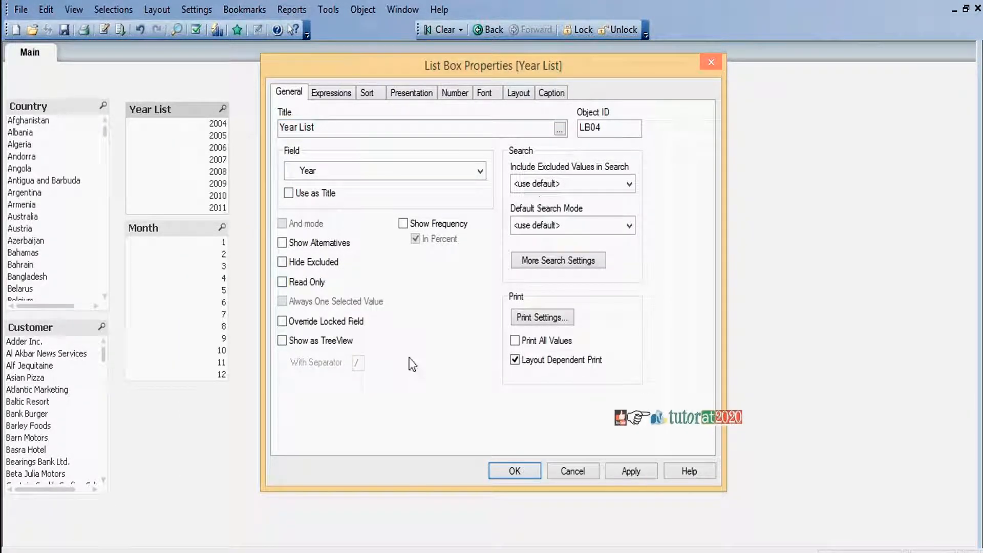
Sort the Year list box by numeric value in descending order and apply the change
click(335, 93)
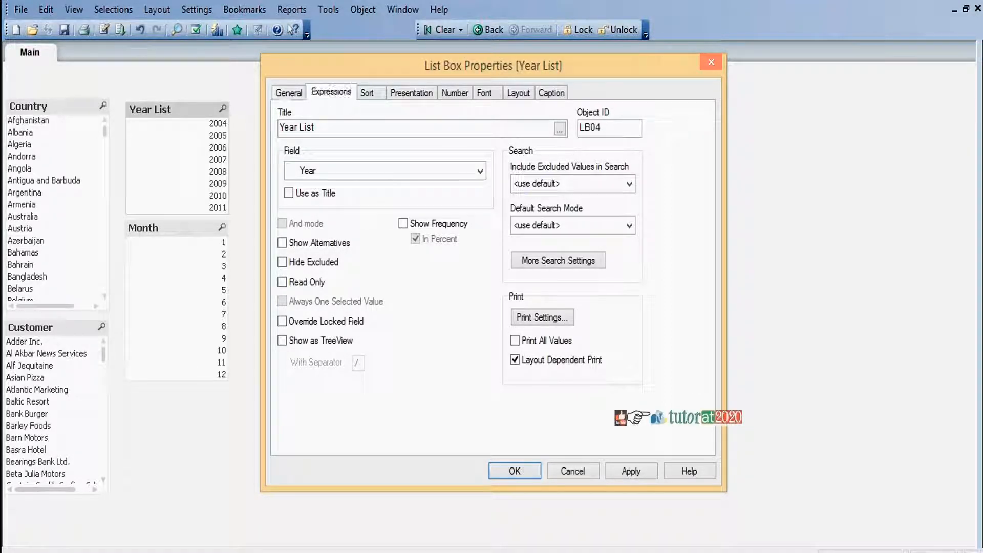
click(368, 96)
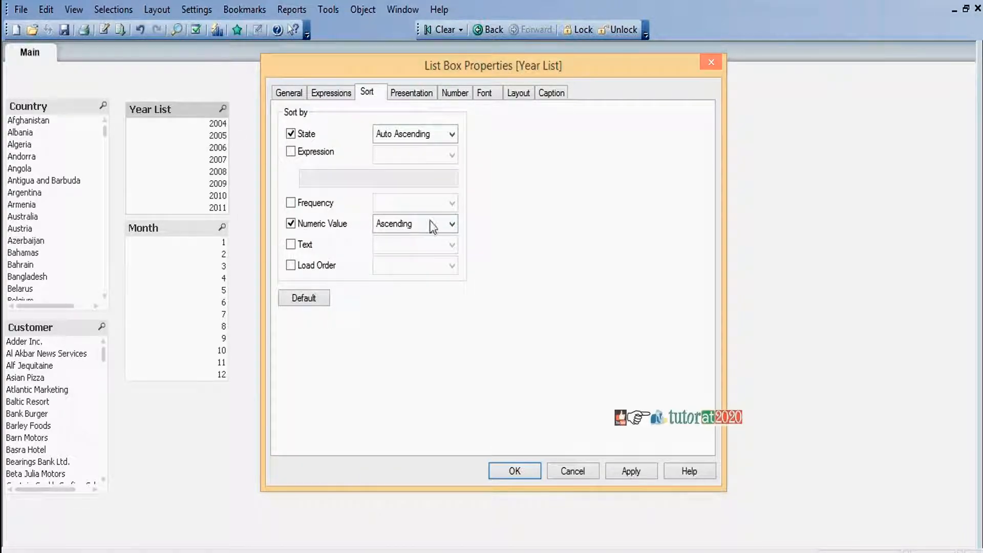
click(450, 224)
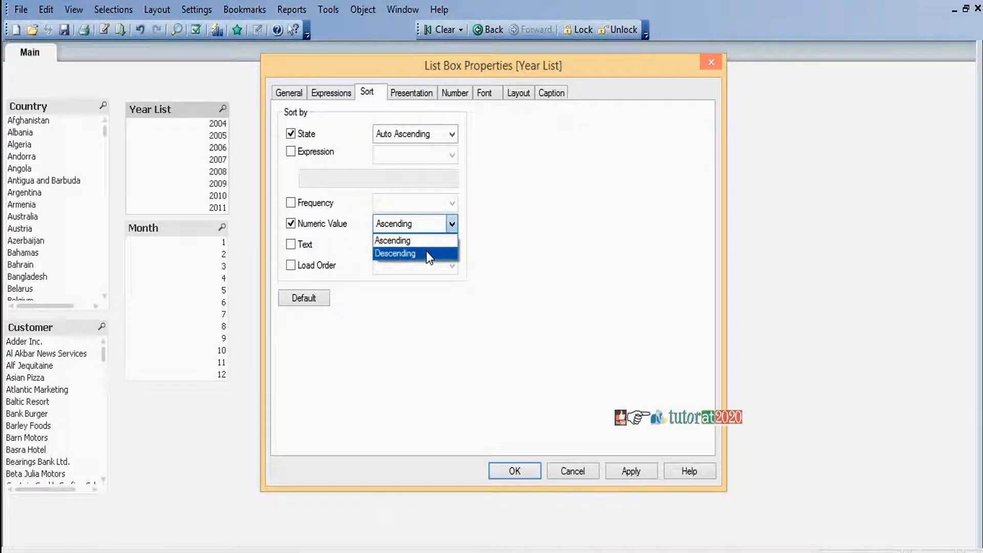
click(426, 253)
click(635, 468)
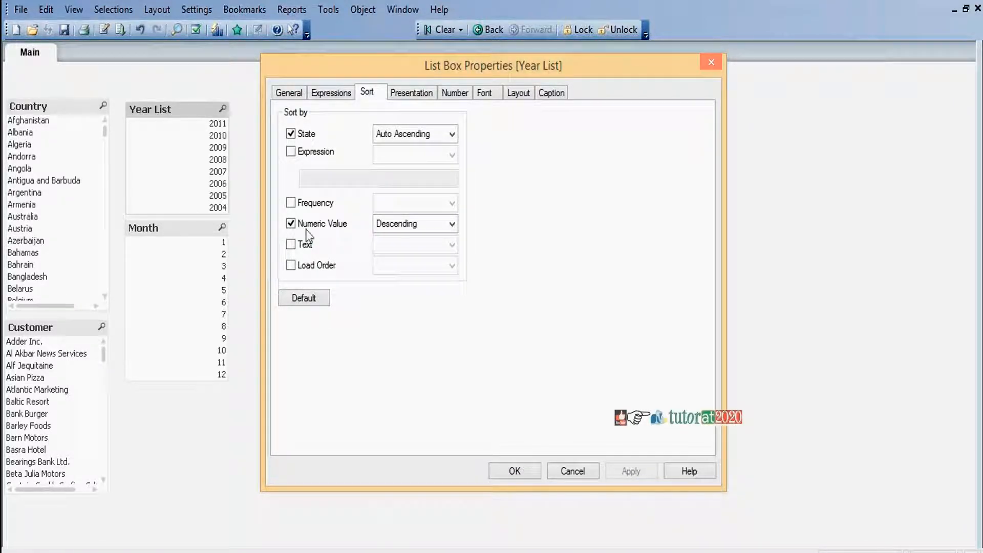
Sort the Year list box by descending frequency and show its frequencies as counts with In Percent off, applying the changes
click(292, 204)
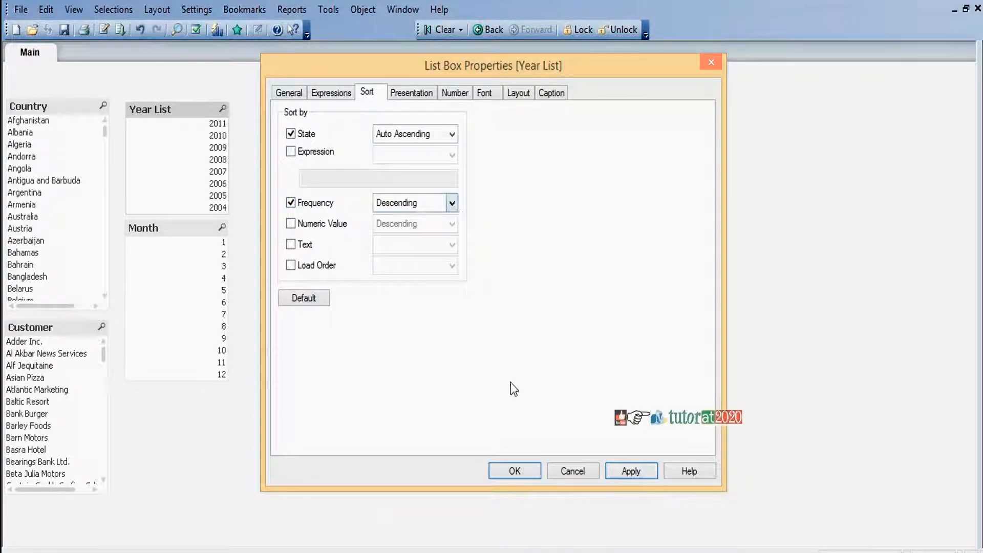
click(630, 471)
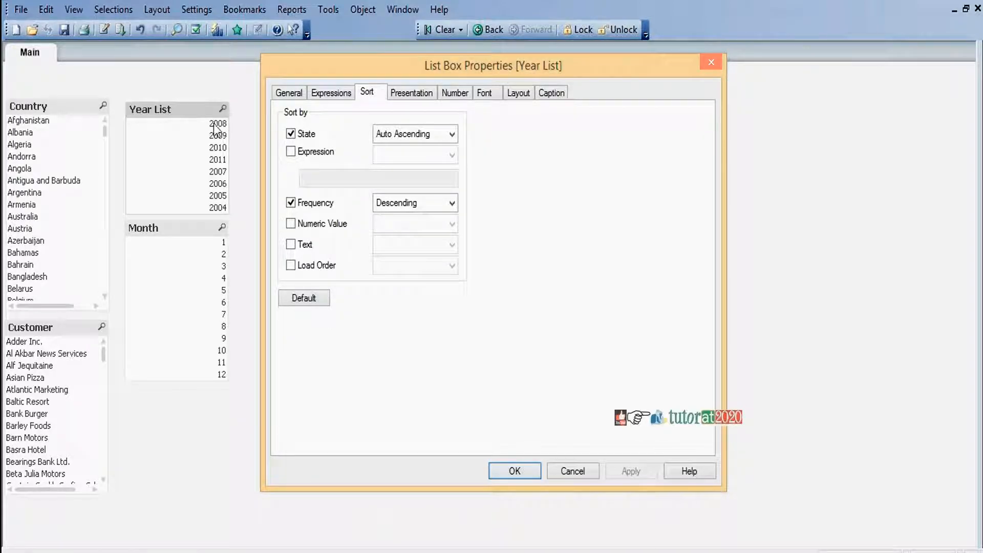
click(296, 95)
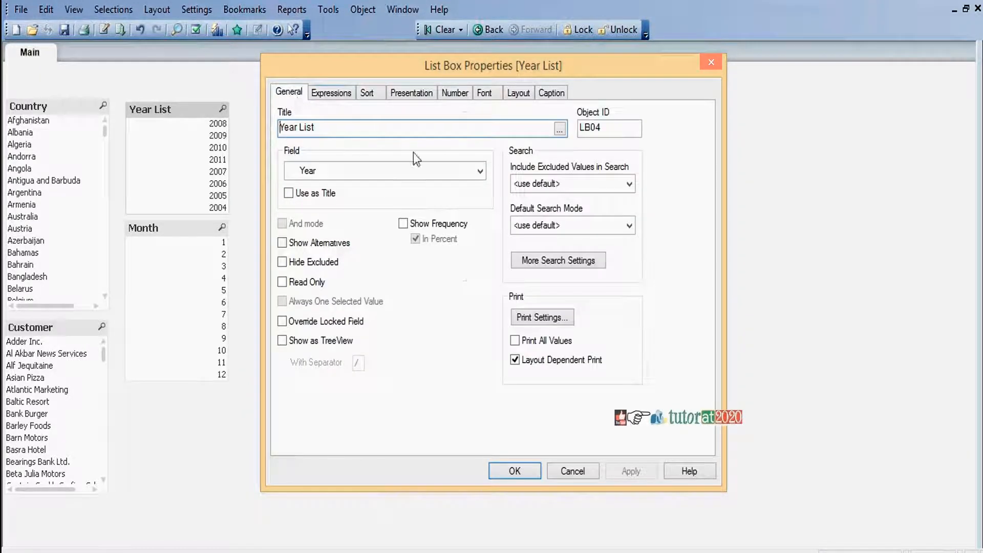
click(403, 223)
click(632, 475)
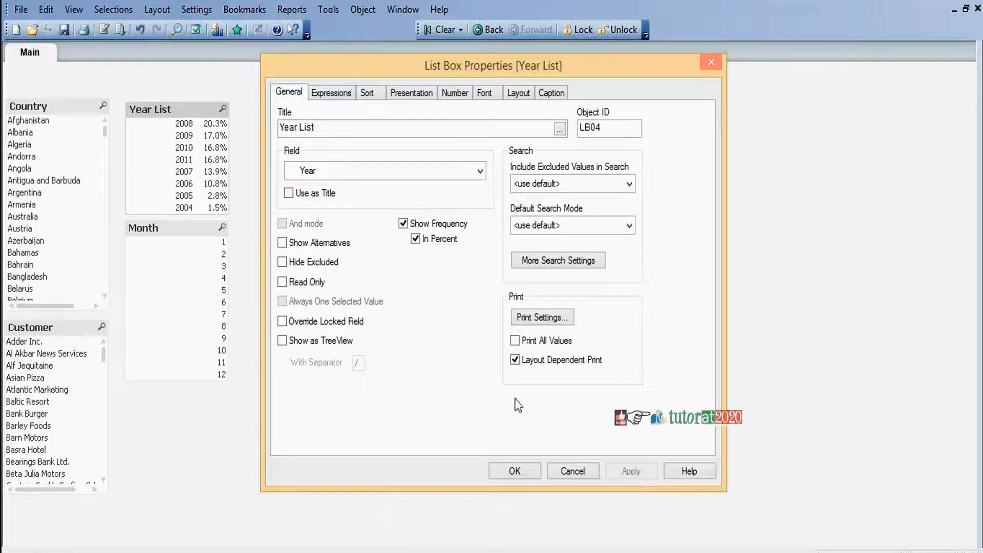
click(415, 238)
click(625, 472)
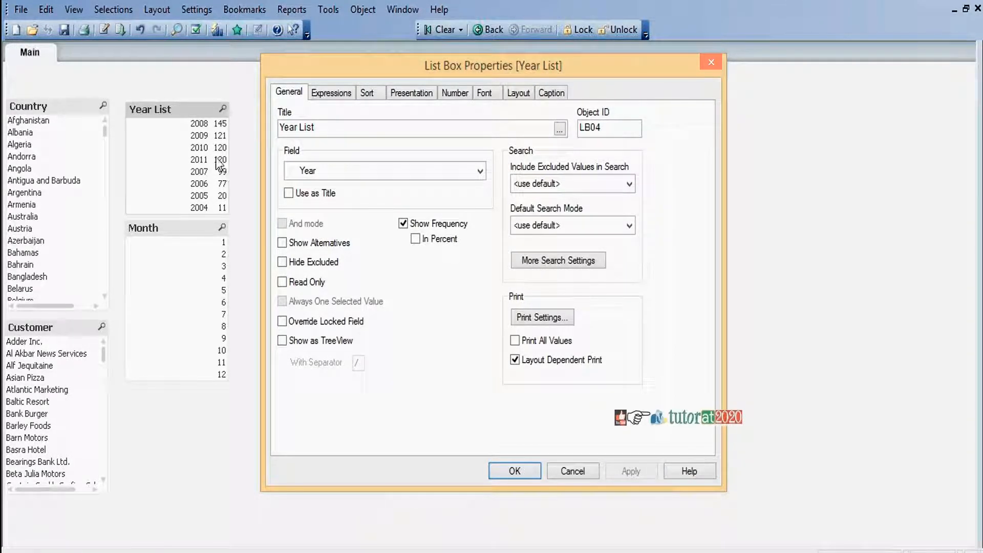
Turn off the Year list box's frequency display and sort it by numeric value ascending instead of by frequency, applying the changes
click(407, 222)
click(630, 469)
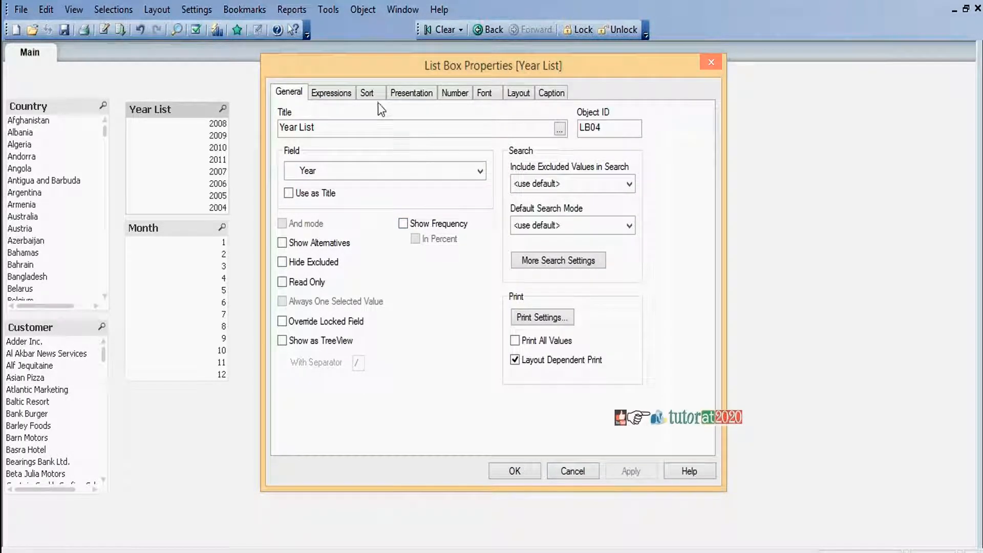
click(368, 95)
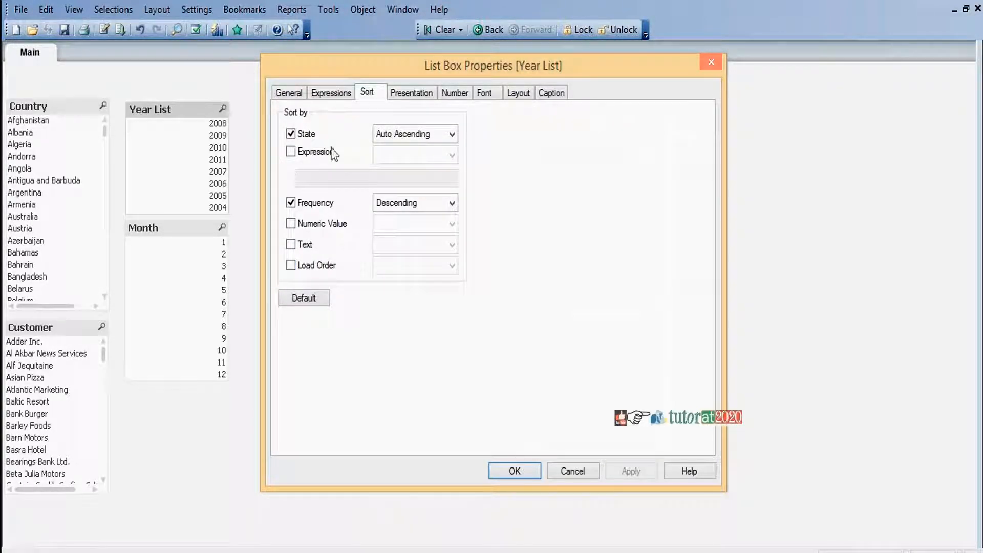
click(290, 223)
click(290, 204)
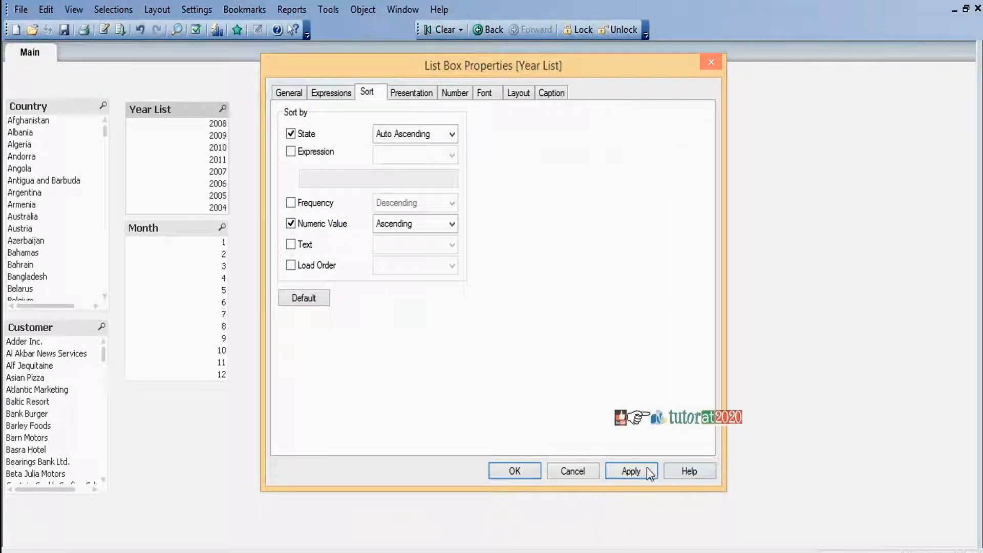
click(630, 471)
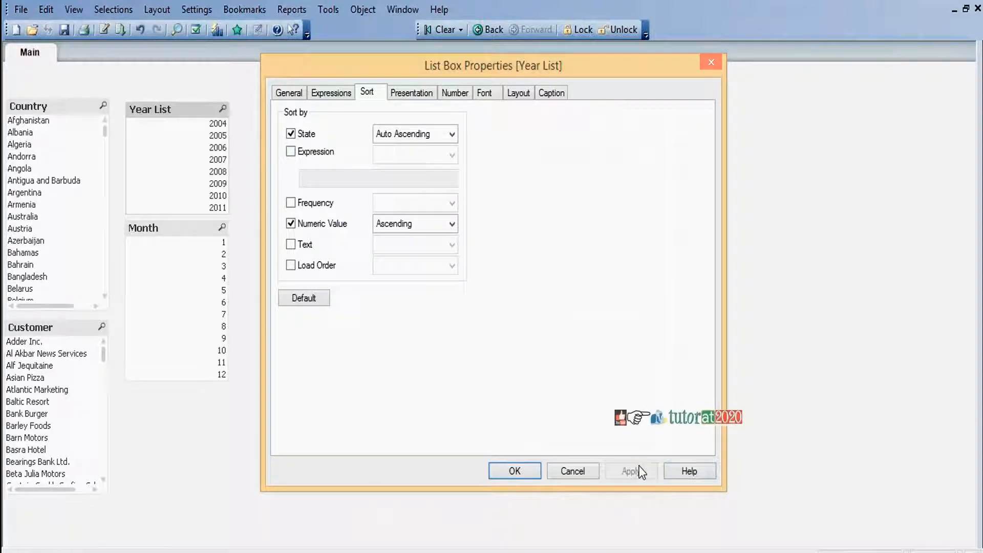
Examine the representation choices in the Year list box's presentation properties, keeping Text
click(413, 93)
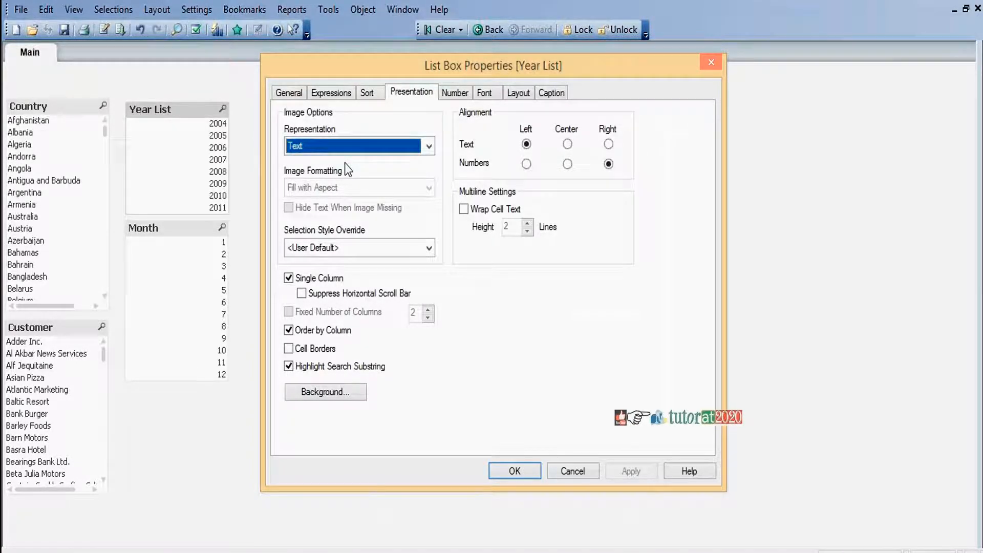
click(429, 148)
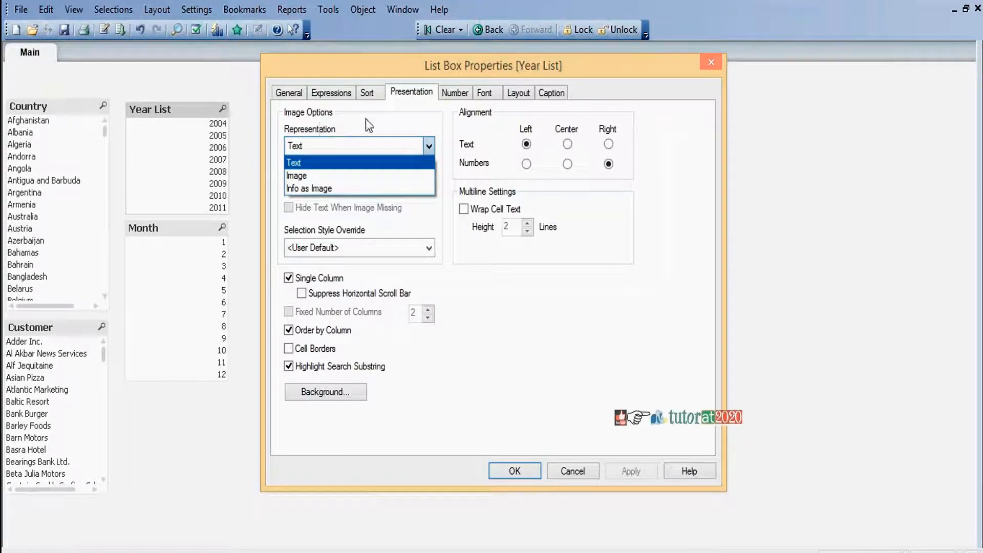
click(367, 119)
click(428, 148)
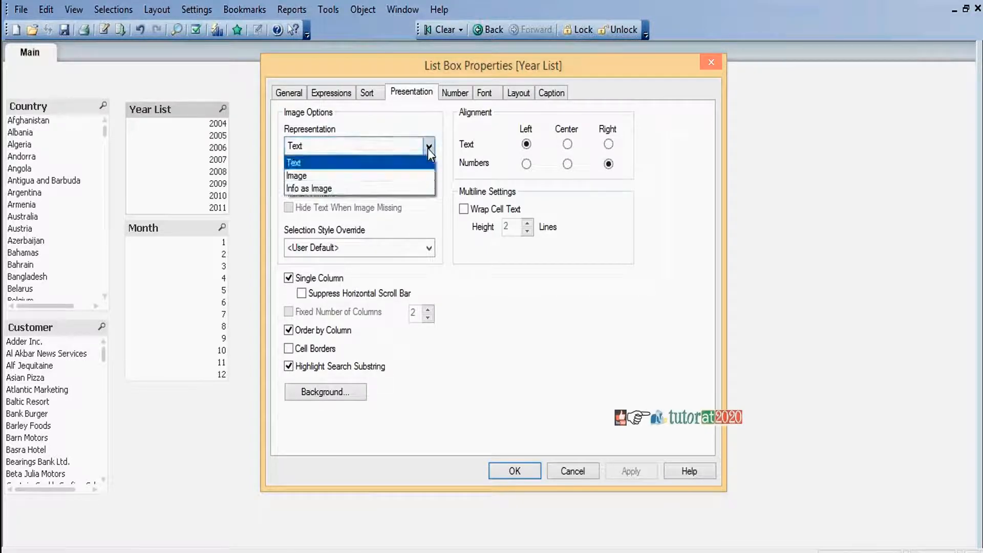
click(432, 119)
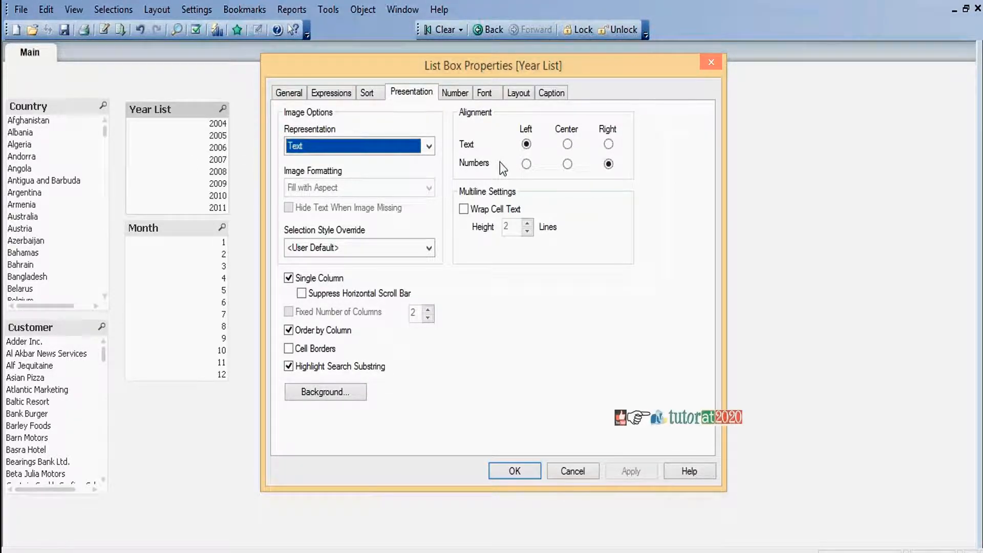
Try center and left alignment for the Year list box's numbers, and restore right alignment before closing its properties
click(567, 163)
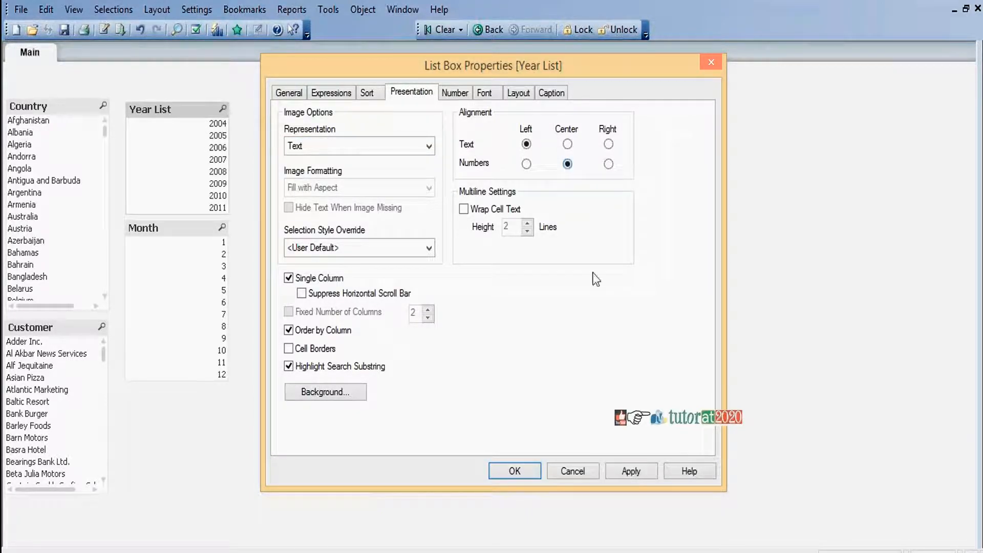
click(627, 473)
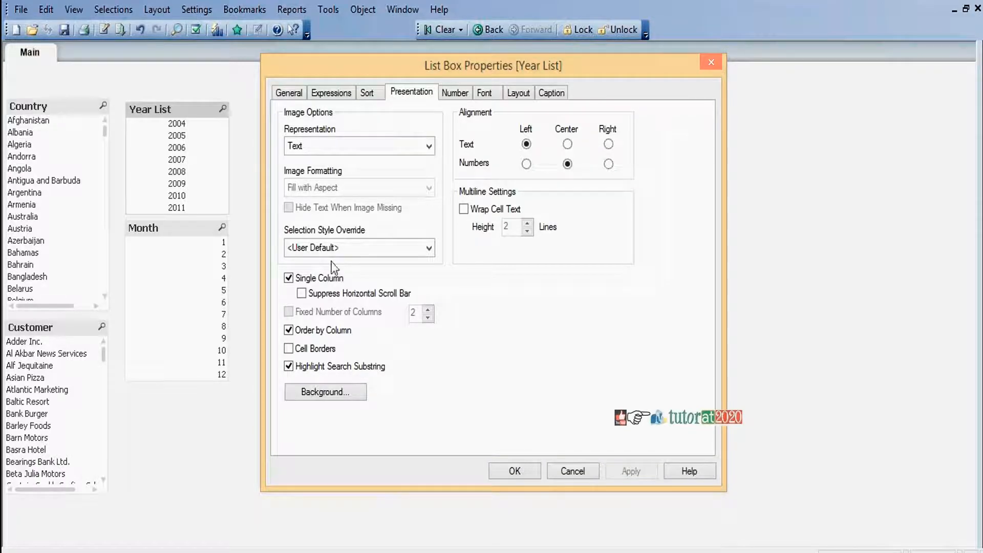
click(526, 164)
click(631, 471)
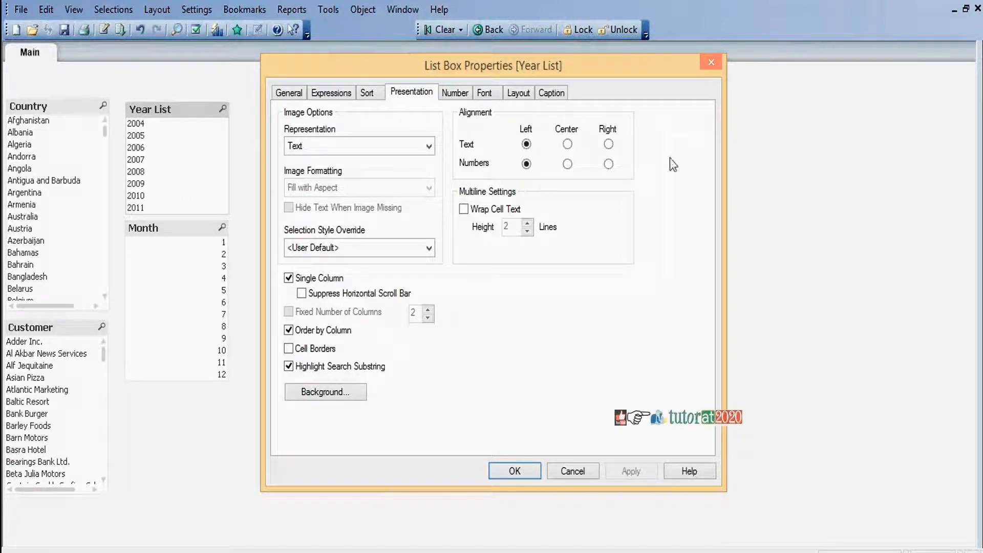
click(609, 163)
click(631, 471)
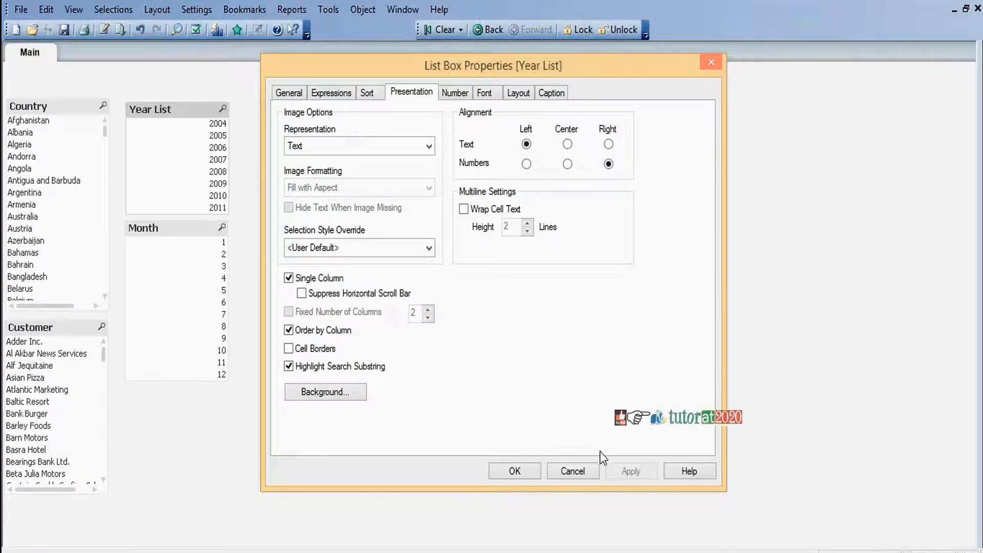
click(525, 474)
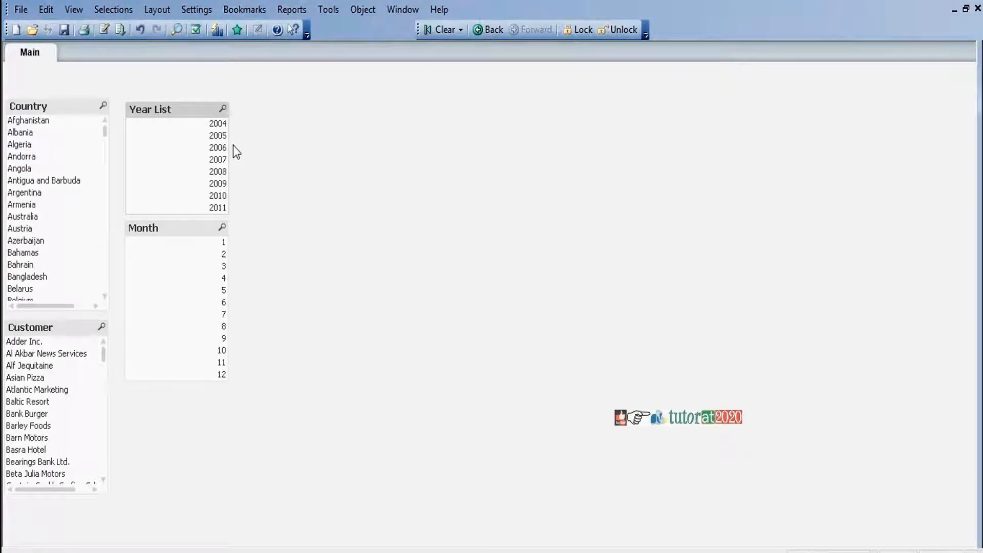
Select 2004 in the Year list box and set the box's selection style override to LED
click(214, 125)
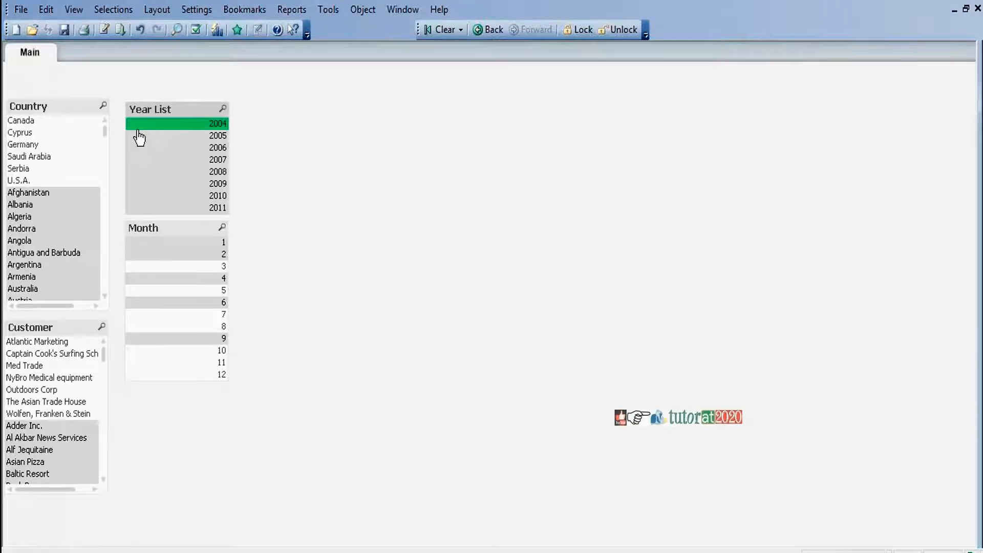
right_click(192, 109)
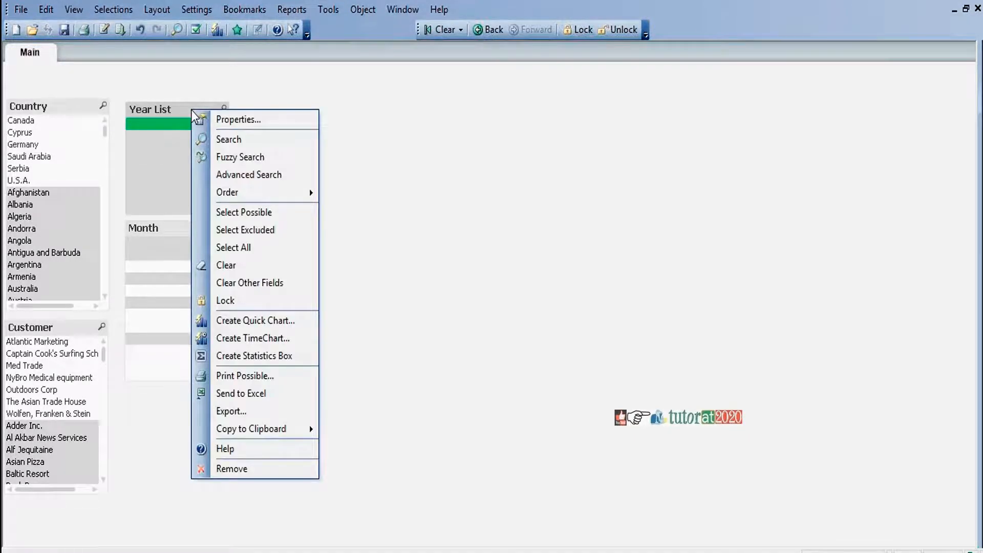
click(248, 122)
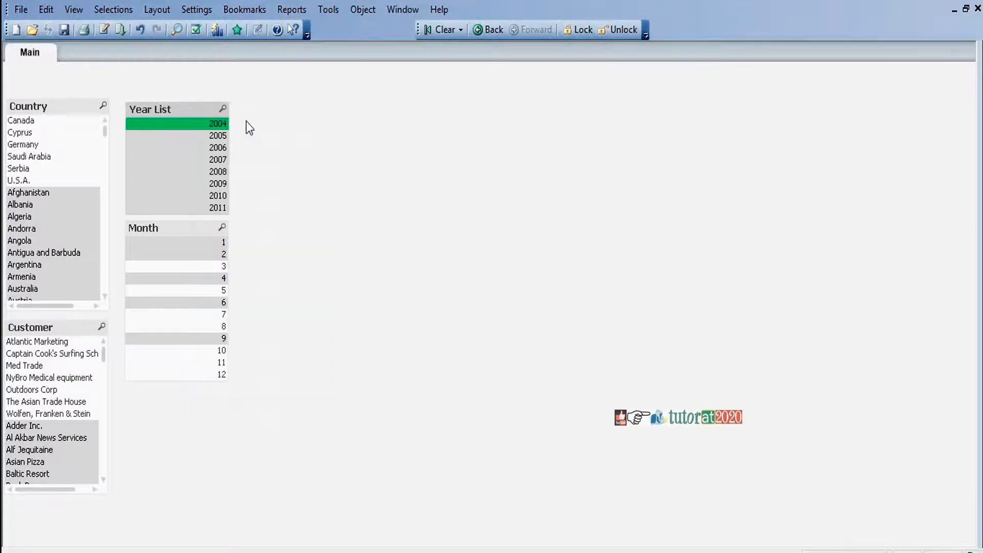
drag(374, 66, 480, 88)
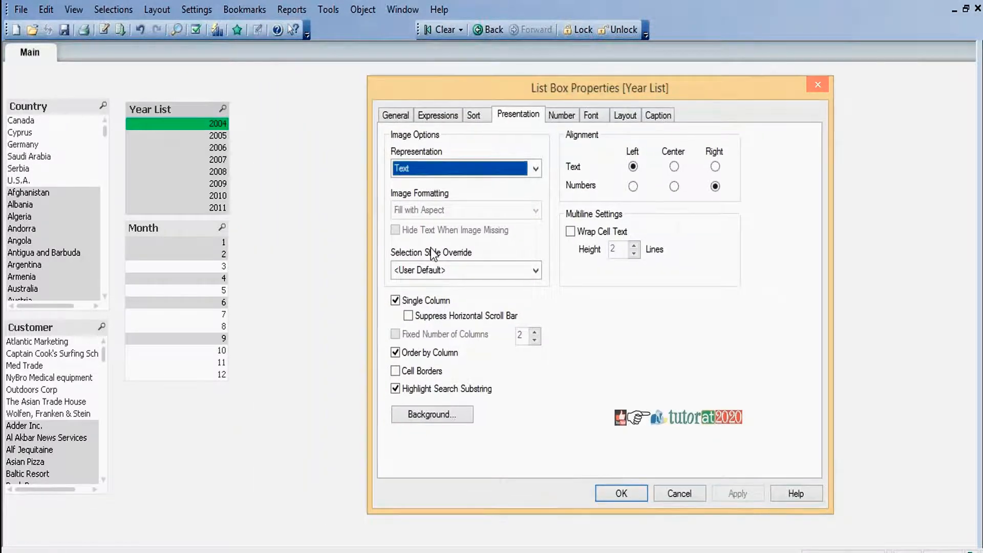
click(535, 268)
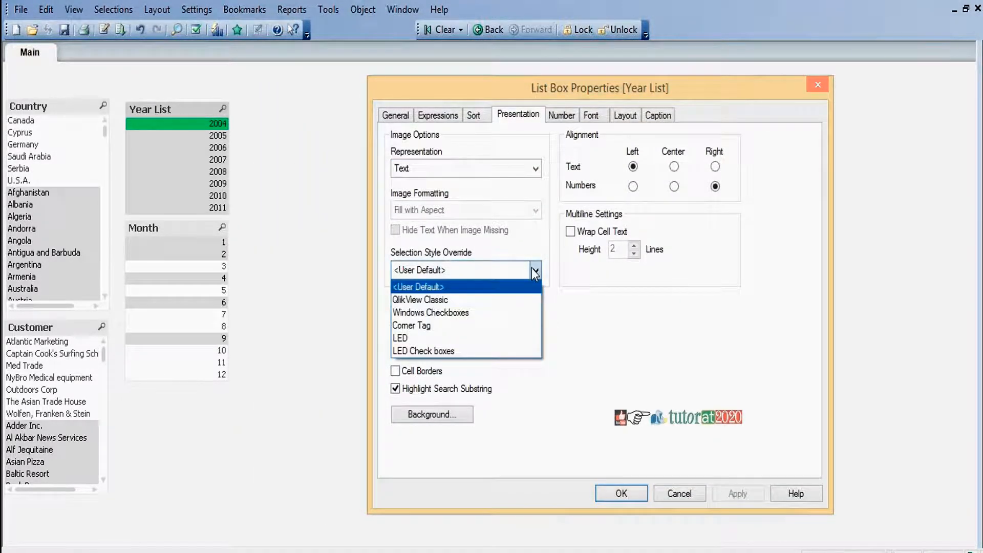
click(459, 339)
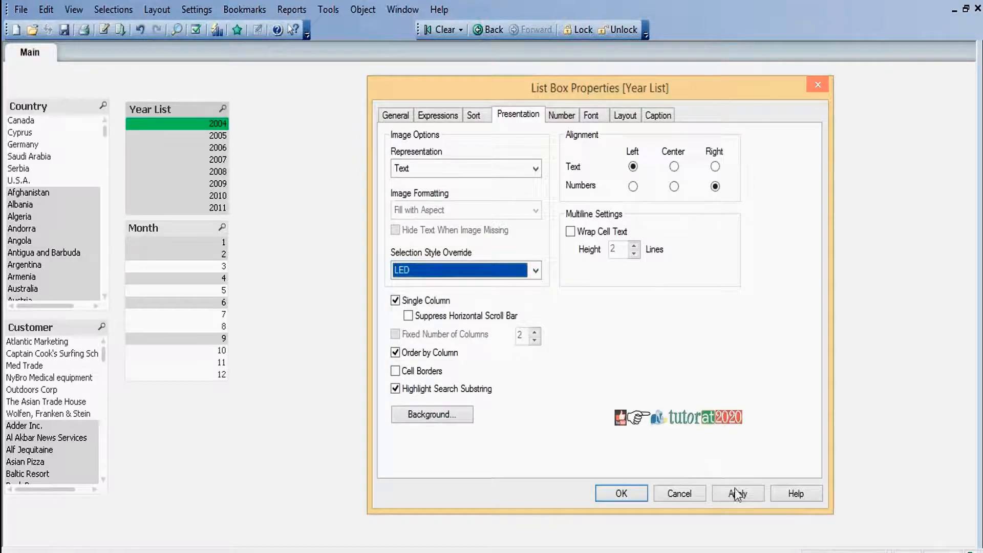
click(738, 494)
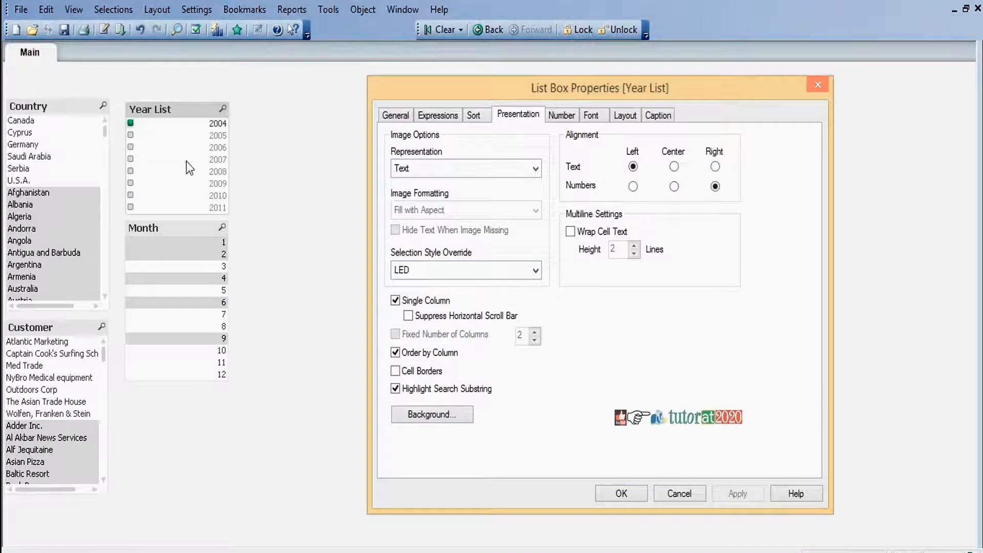
click(614, 489)
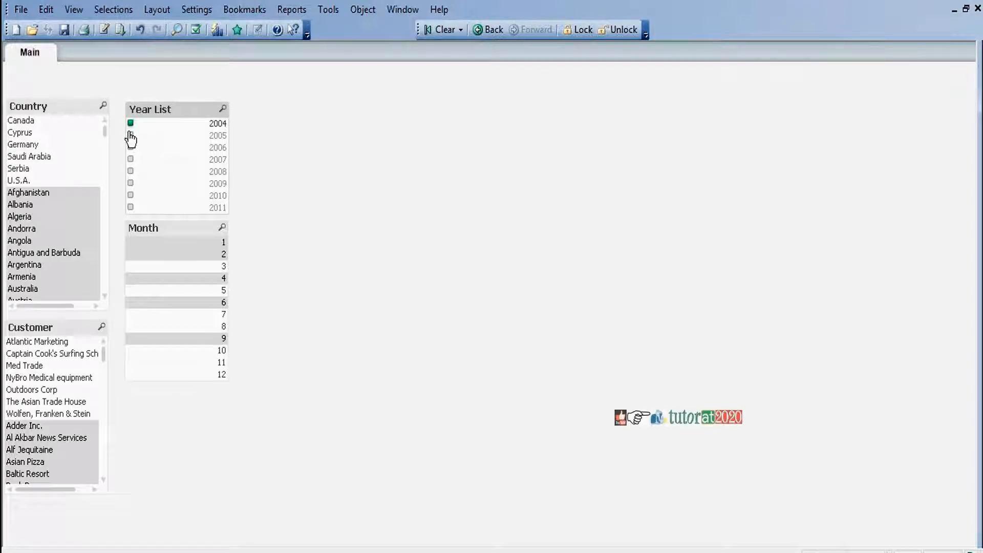
Select the years 2005 through 2008 and set the Year list box's selection style override to LED Check boxes
drag(132, 138, 131, 174)
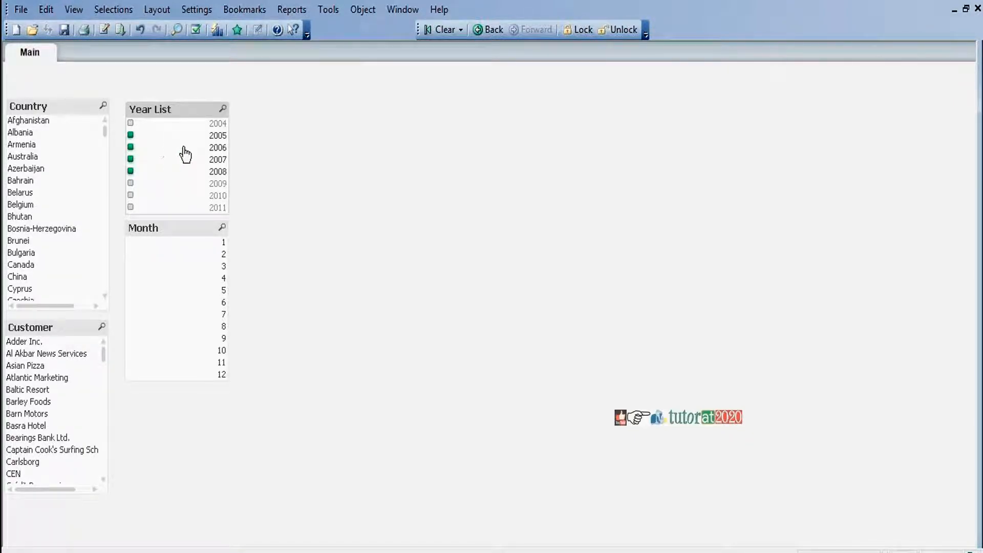
right_click(177, 114)
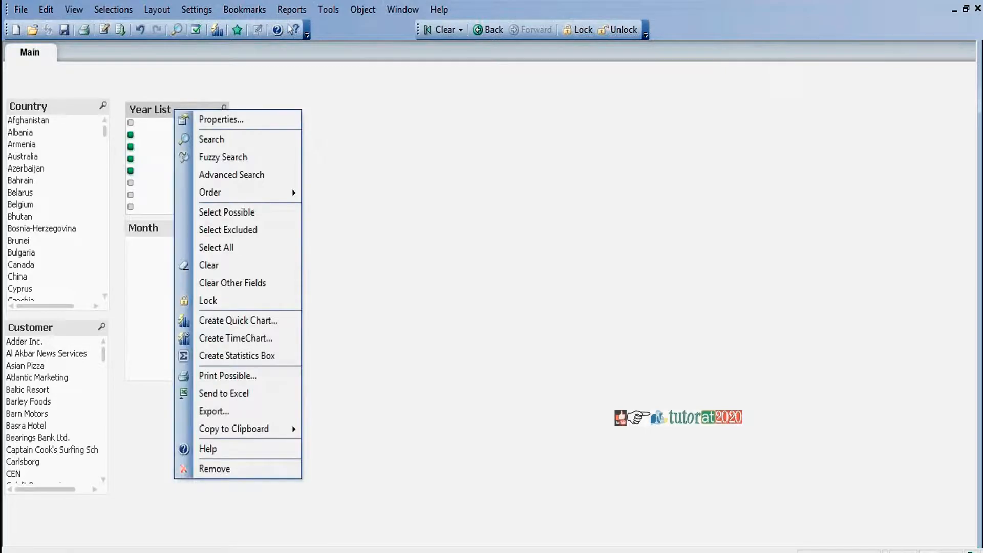
click(210, 118)
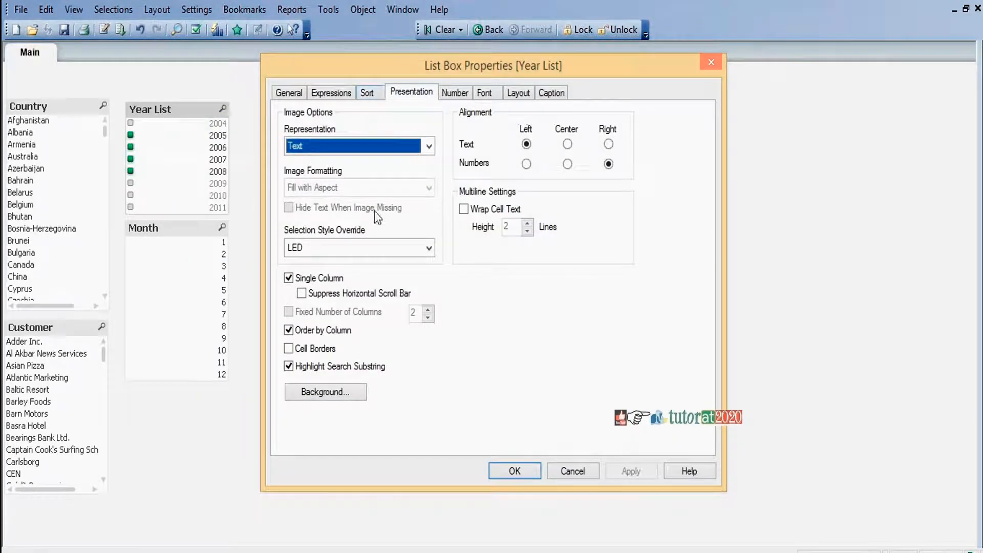
click(428, 247)
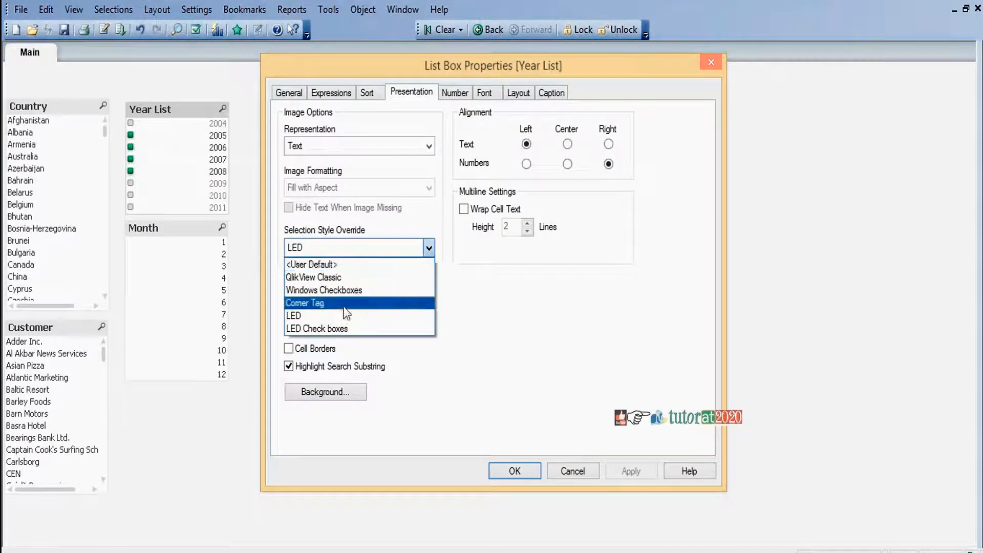
click(342, 328)
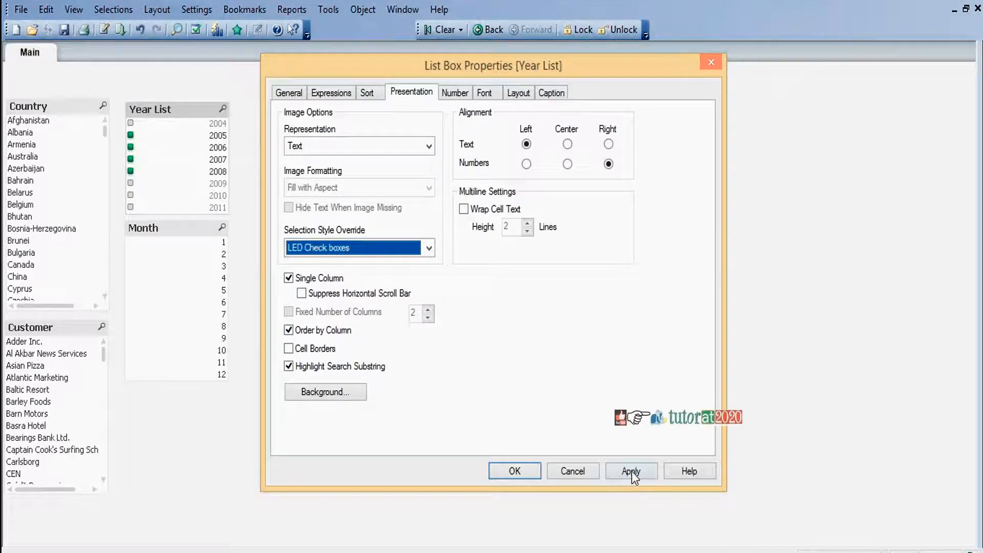
click(631, 471)
click(513, 471)
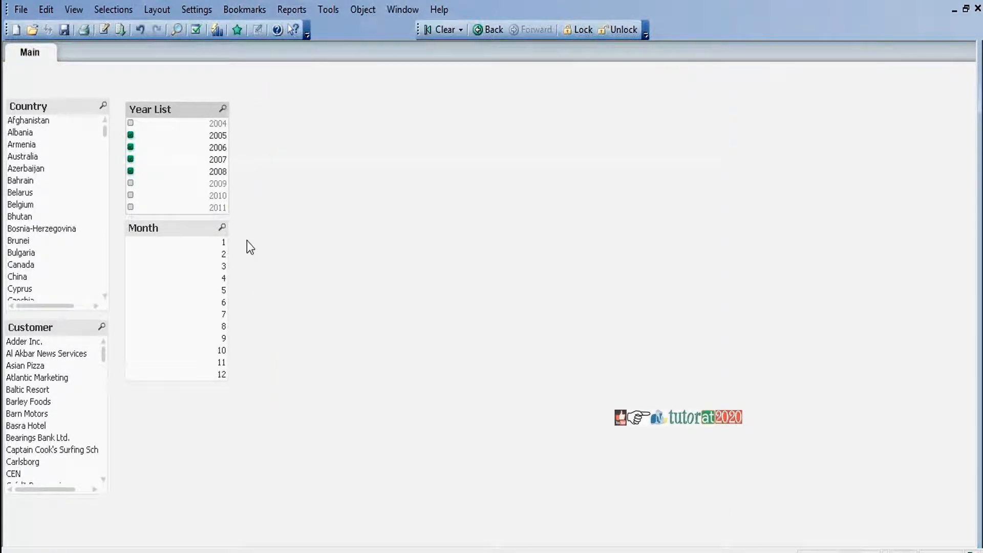
Deselect 2008 in the Year list box and test the check box for 2009 by selecting and clearing it
click(131, 183)
click(130, 171)
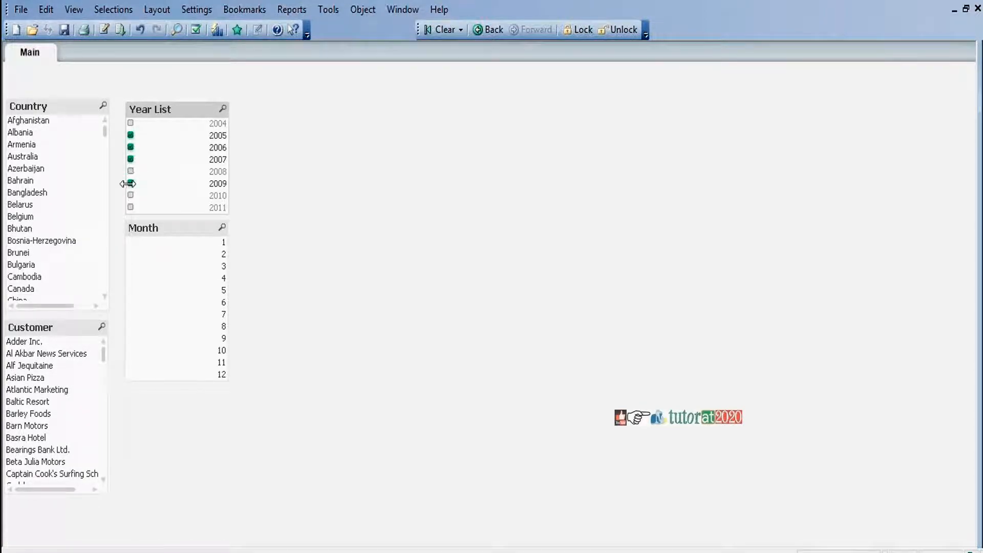
click(131, 183)
Review the Year list box's selection styles, set the override back to <User Default> and apply the change
right_click(167, 110)
click(215, 115)
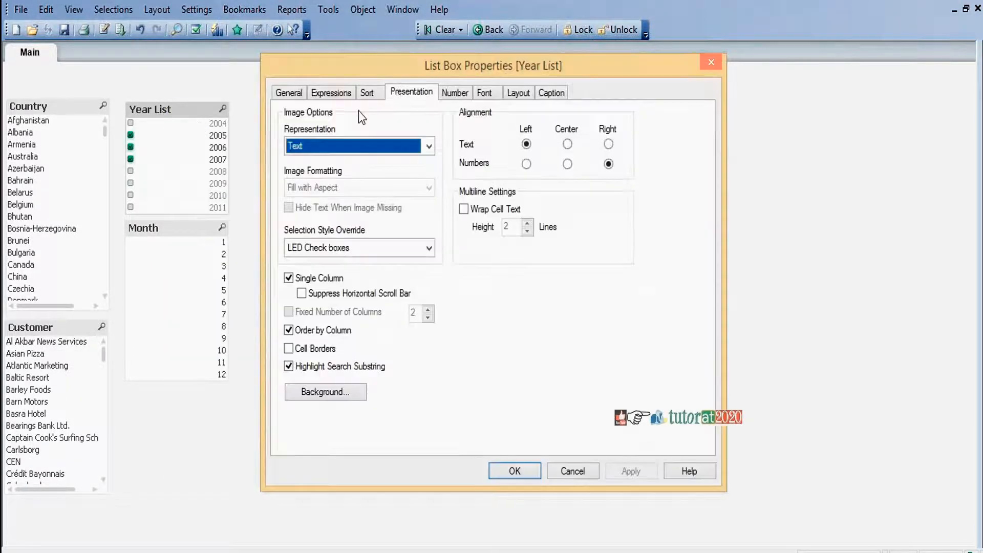
click(428, 248)
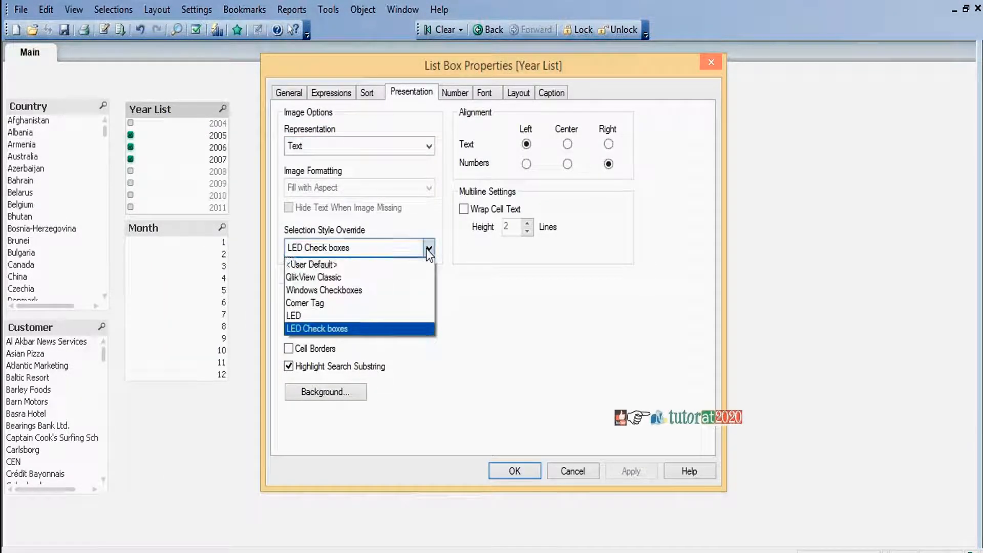
click(527, 347)
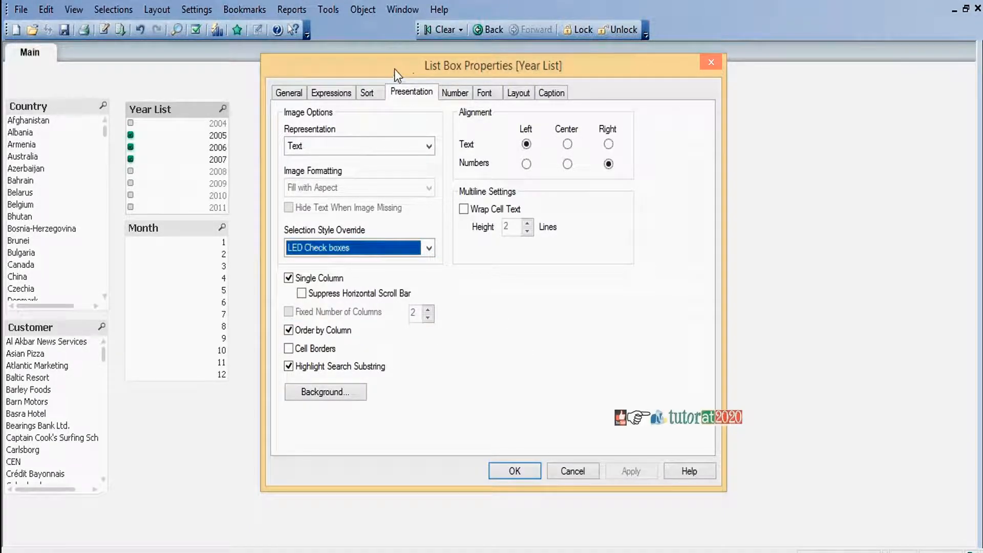
click(429, 248)
click(399, 263)
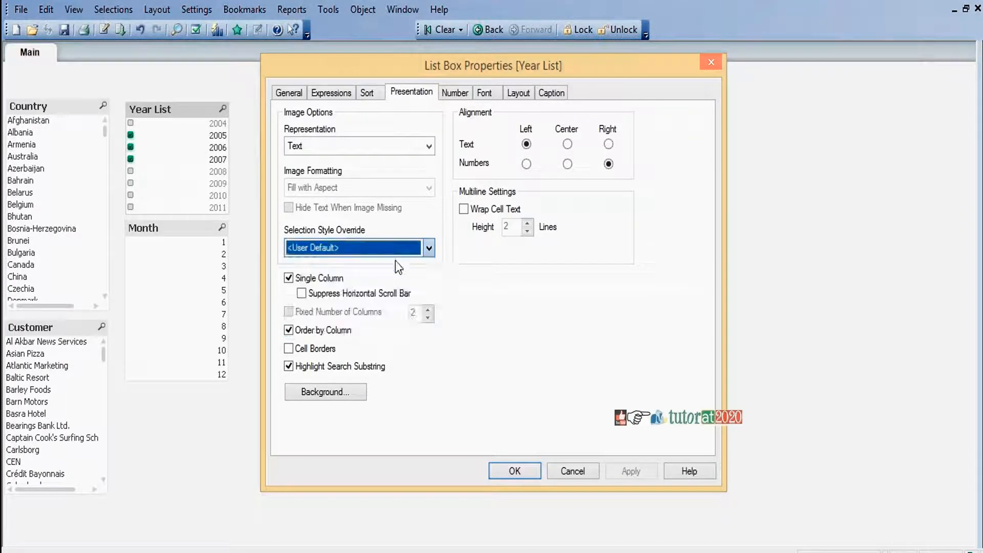
click(630, 473)
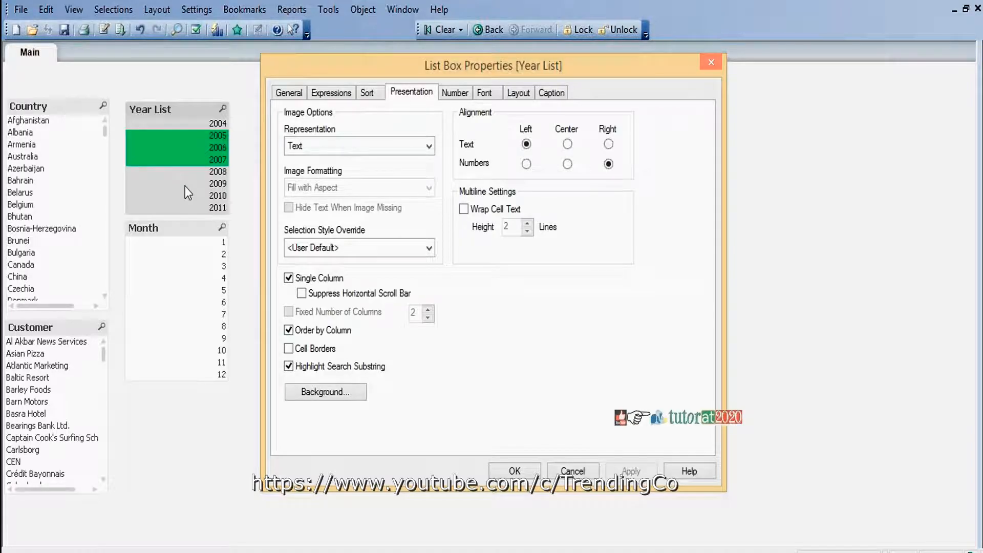
Try toggling the Year list box's Single Column option, restore it and close the properties
click(288, 278)
click(288, 278)
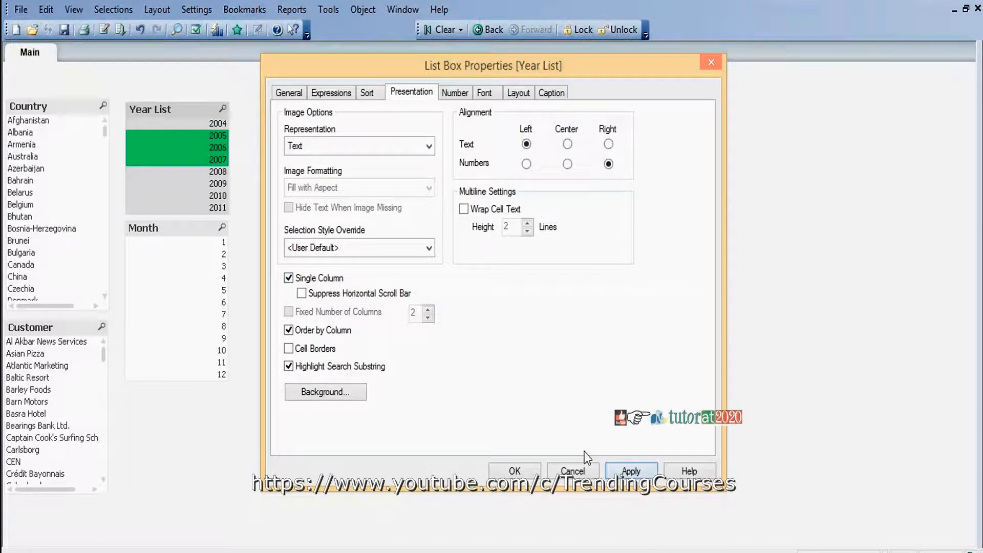
click(289, 278)
click(622, 472)
click(517, 471)
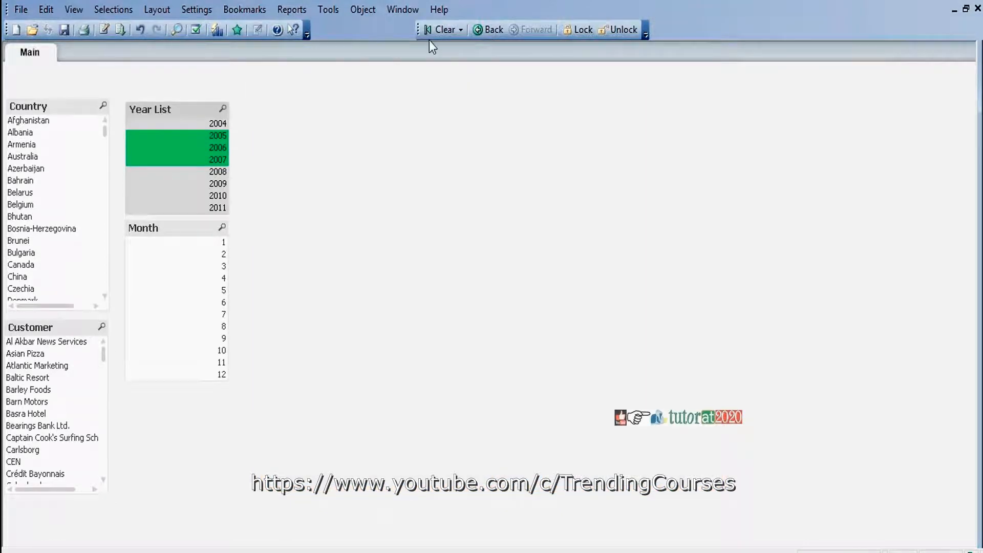
Clear all current selections and reshape the Year list box into one wide horizontal row showing 2004 through 2011
click(443, 31)
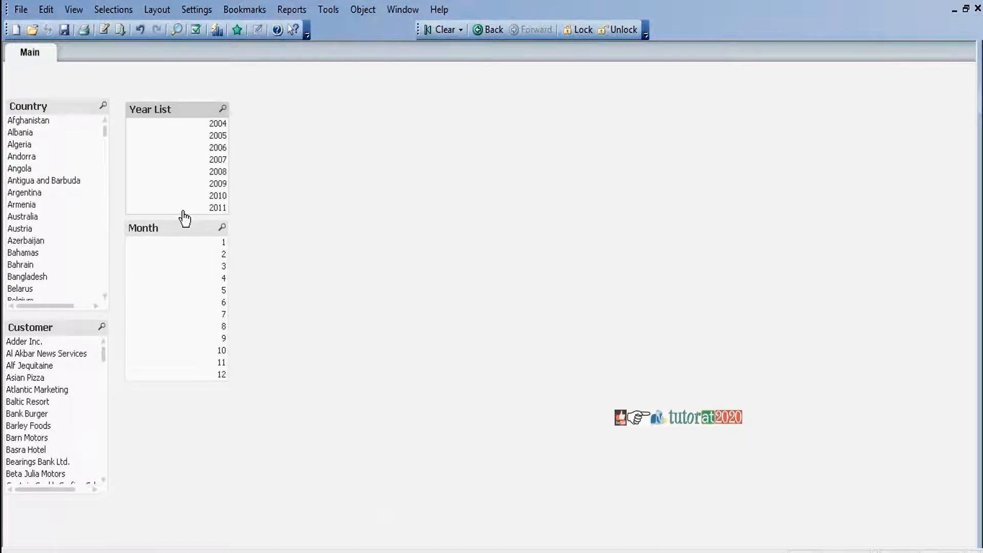
drag(185, 214, 367, 123)
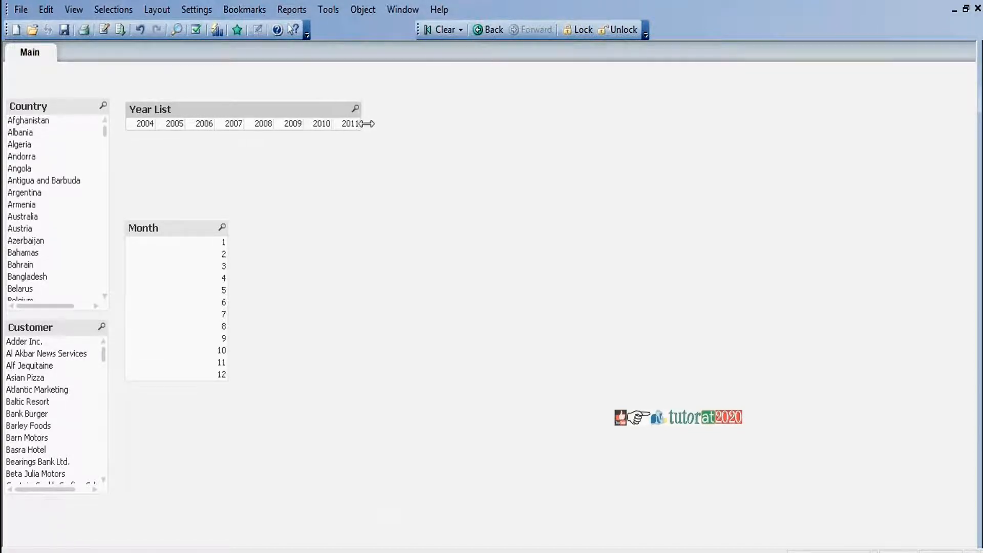
Test the horizontal Year list box by selecting 2005, 2006 and 2007 one at a time, and clear the selection
click(175, 128)
click(204, 125)
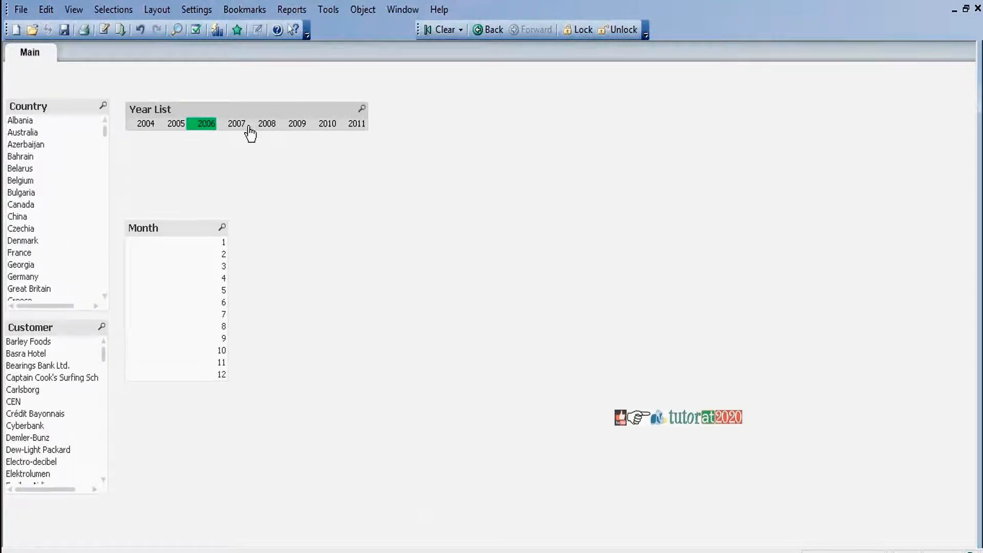
click(248, 127)
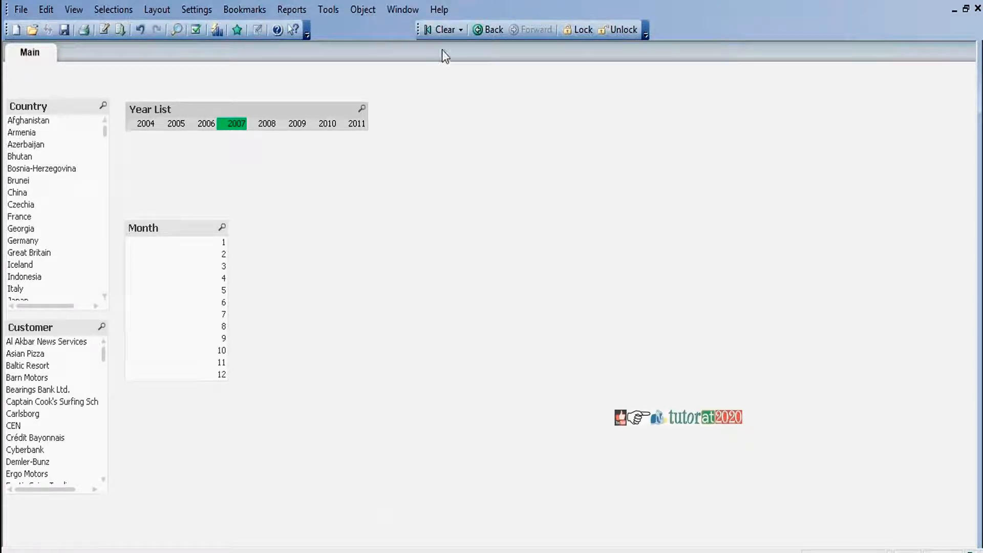
click(444, 31)
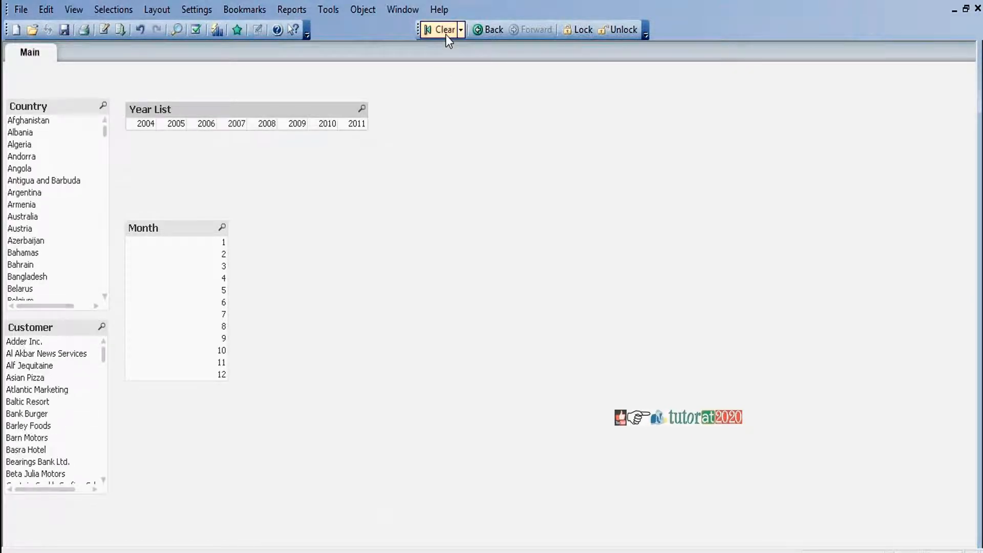
Enable Fixed Number of Columns with 2 columns in the Year list box's presentation properties and confirm the change
right_click(251, 107)
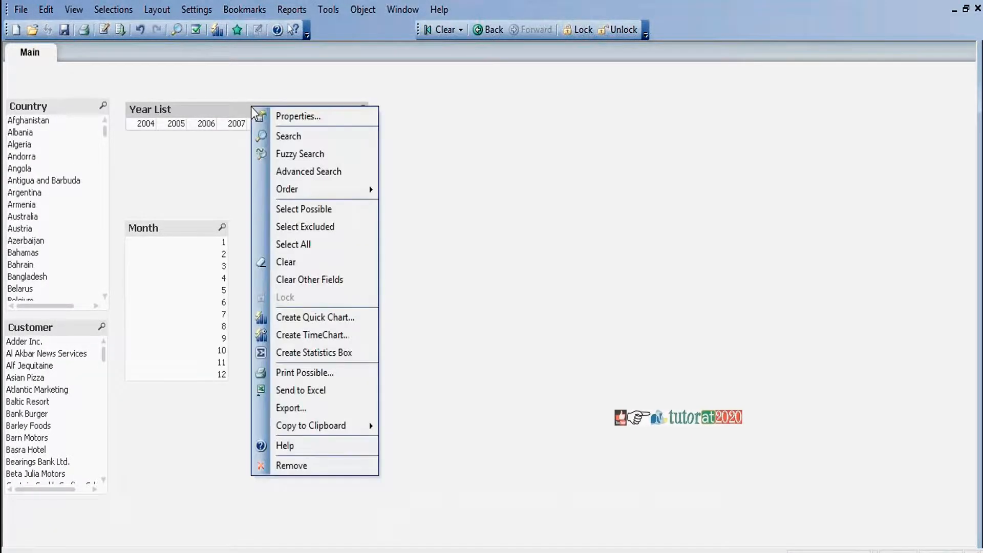
click(284, 117)
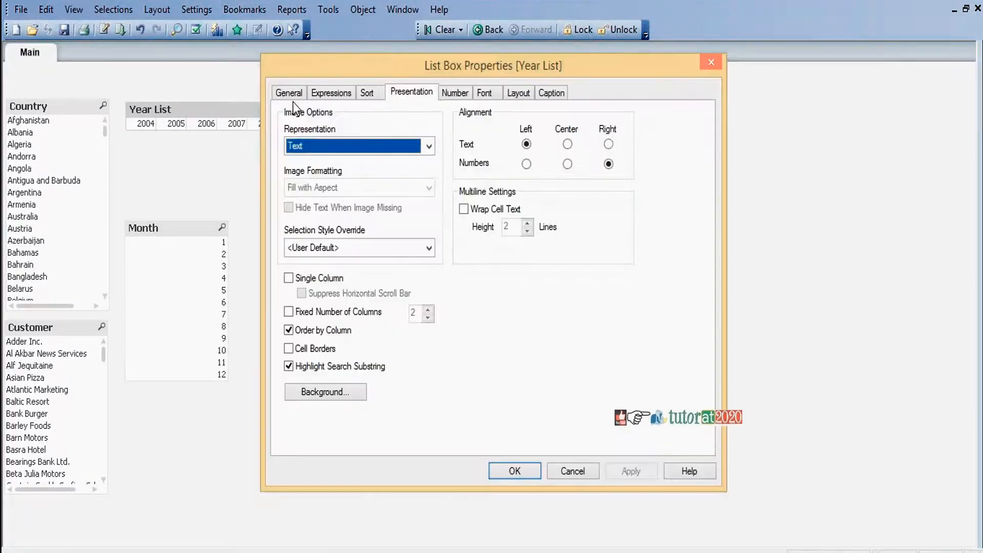
drag(330, 66, 462, 92)
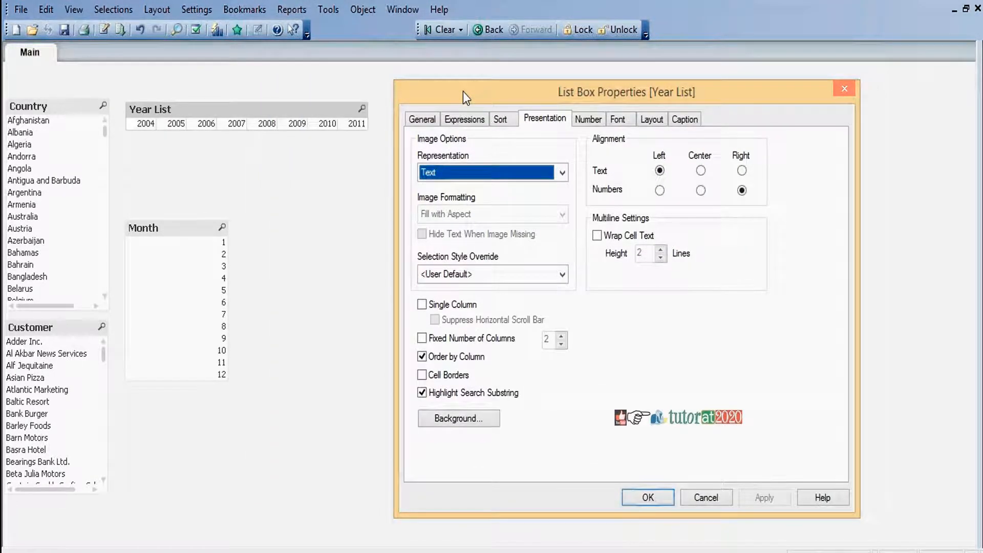
click(421, 338)
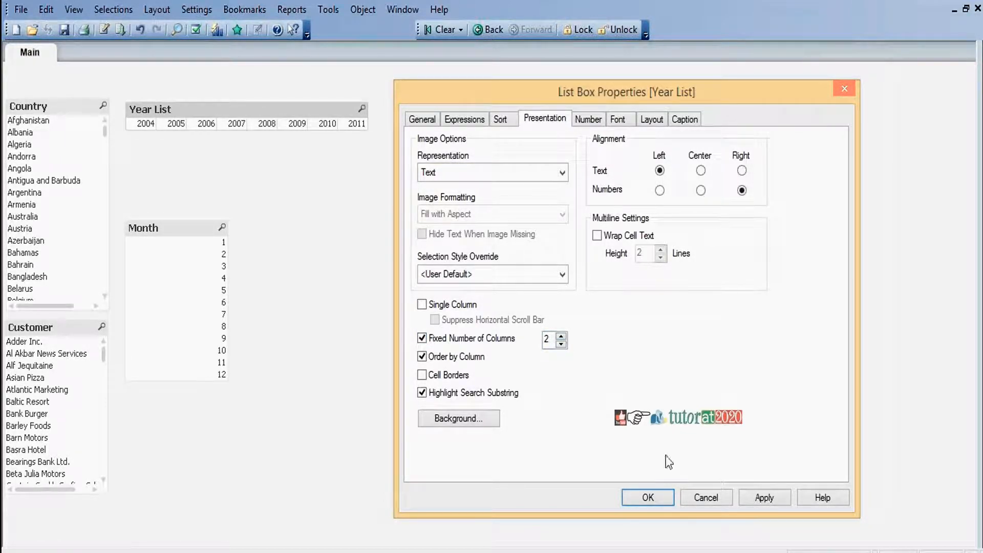
click(757, 496)
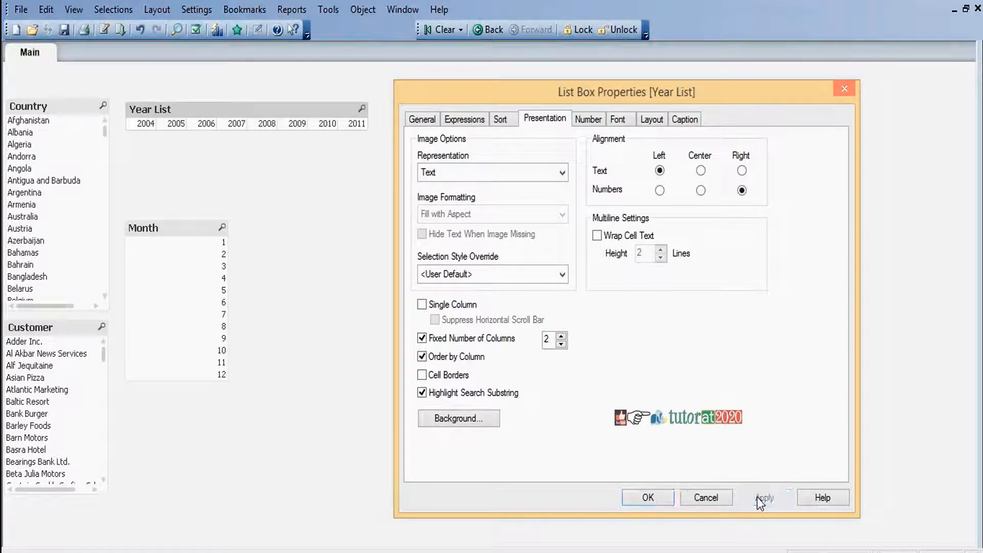
click(635, 496)
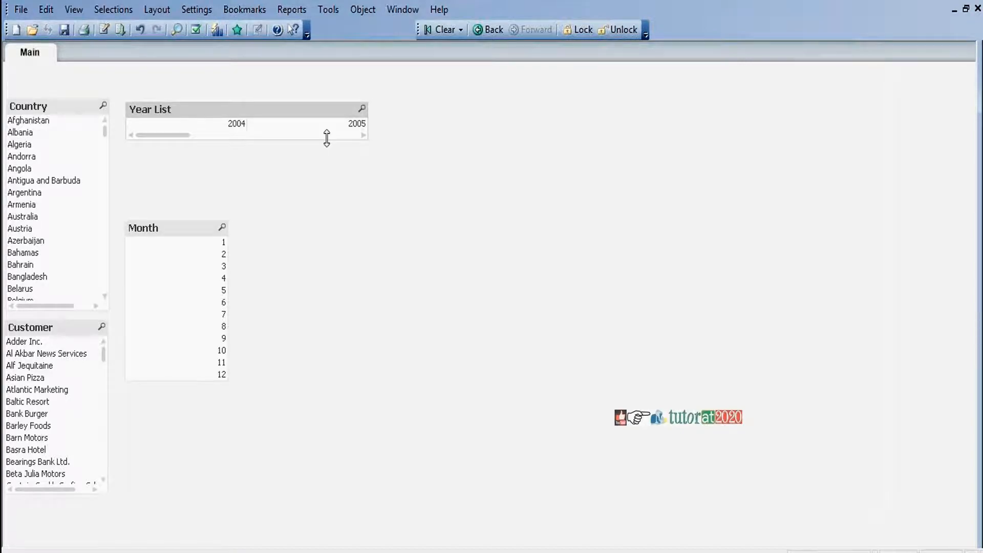
Resize the Year list box to a narrow vertical list above Month, trying a short height before restoring the full height
drag(326, 138, 341, 214)
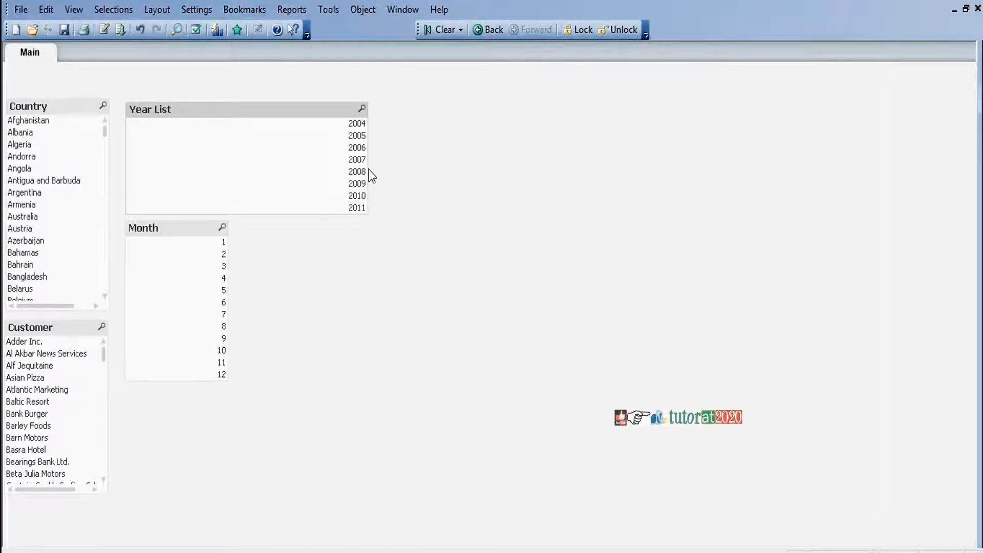
drag(368, 170, 226, 169)
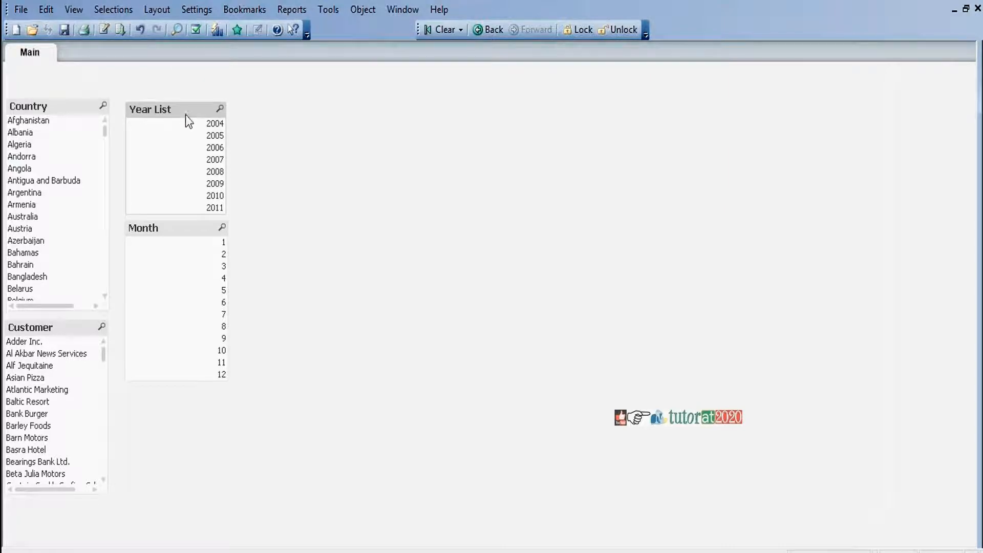
drag(182, 212, 184, 138)
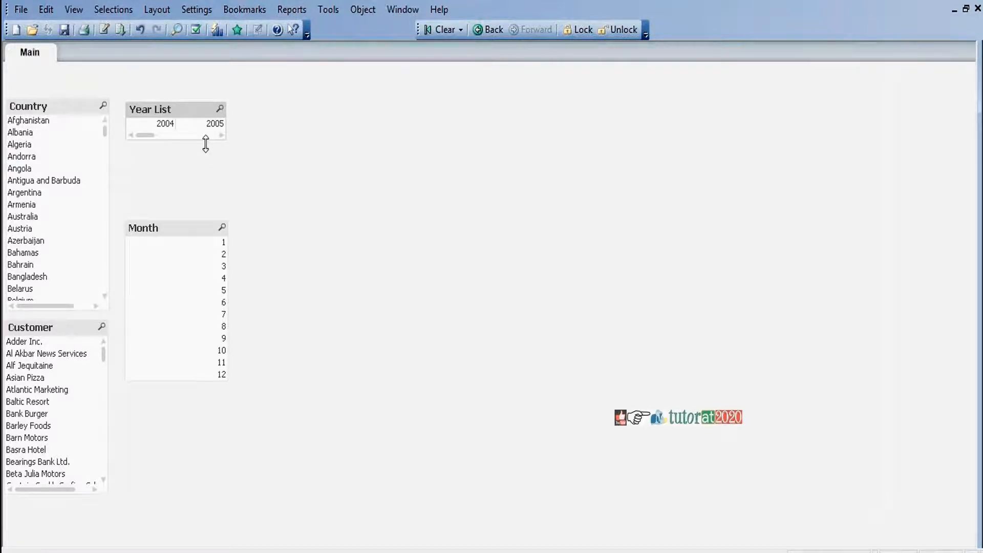
drag(206, 144, 213, 215)
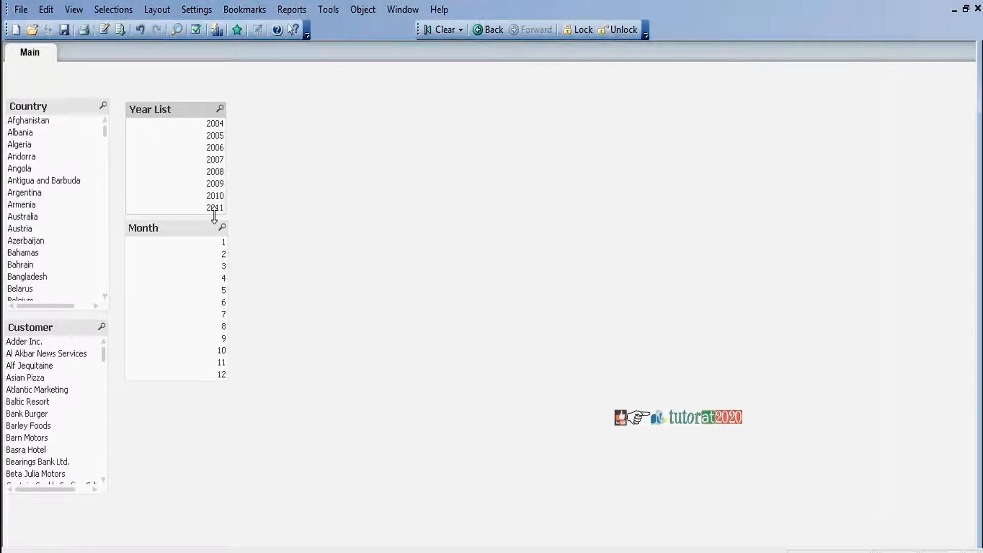
Turn off Fixed Number of Columns and enable Single Column in the Year list box's presentation properties
right_click(194, 114)
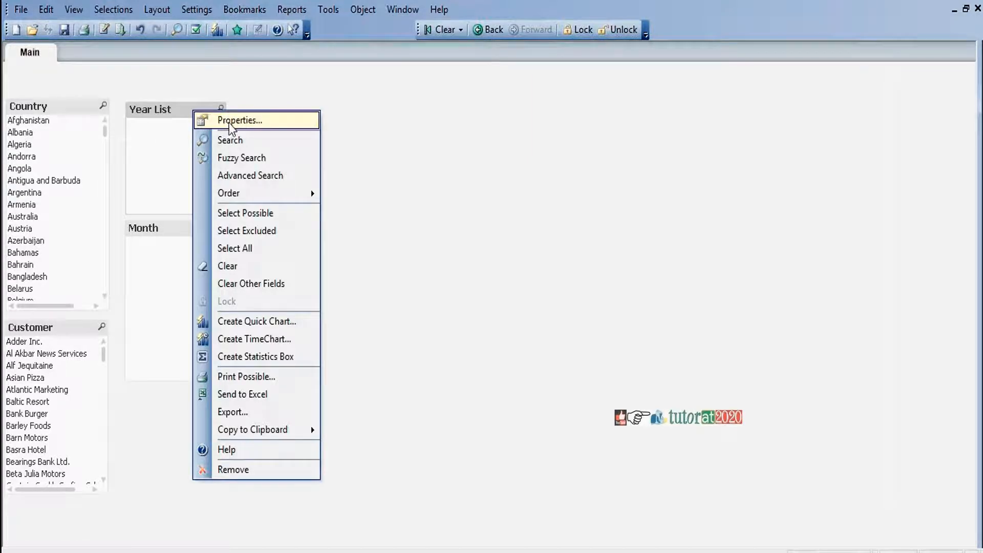
click(231, 122)
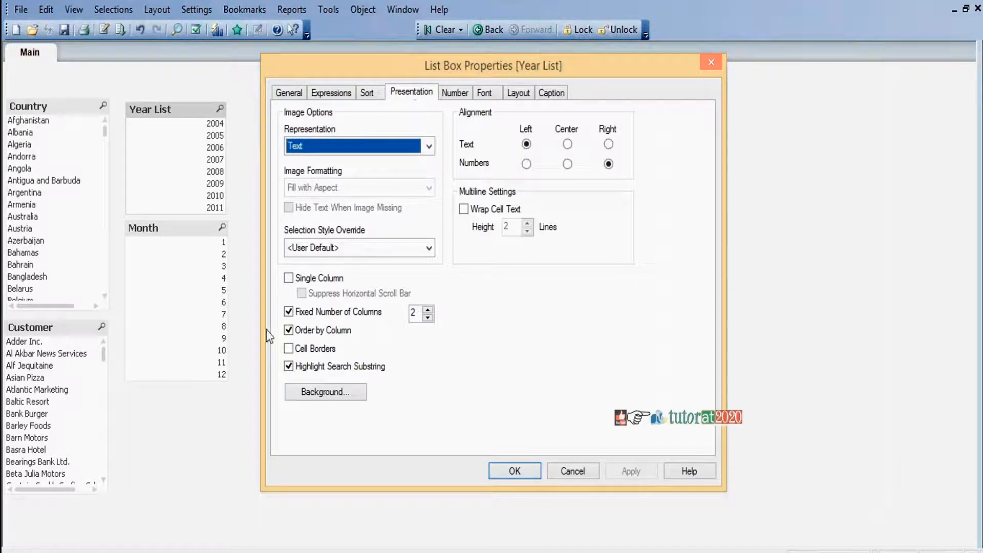
click(289, 313)
click(289, 279)
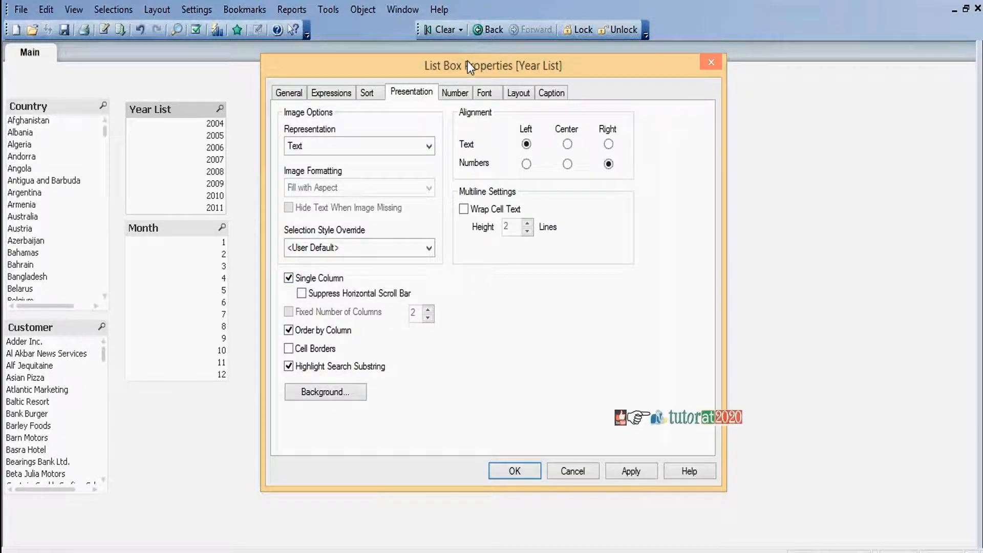
Enable Cell Borders and Wrap Cell Text with a height of 5 lines for the Year list box, confirm and scroll through its values
drag(465, 64, 459, 86)
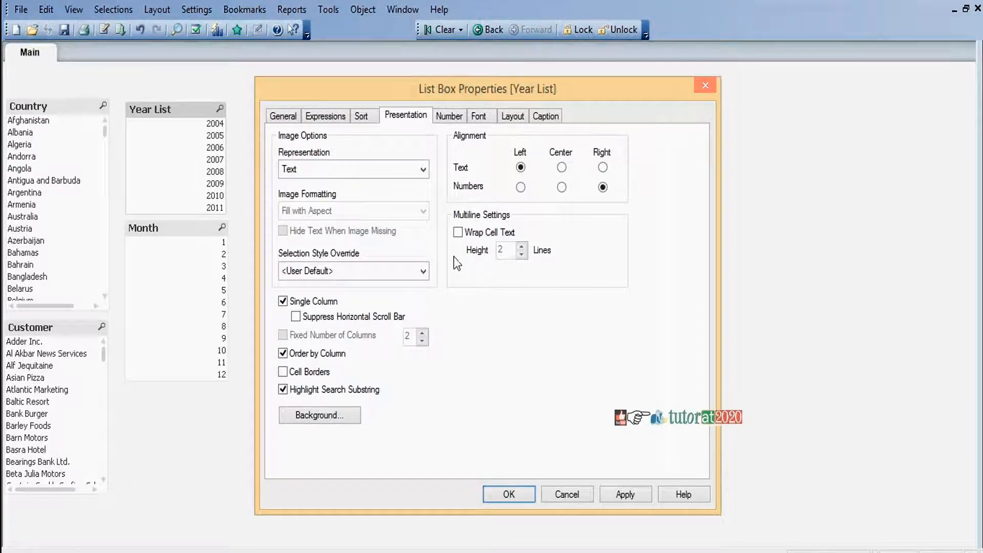
click(458, 231)
click(521, 246)
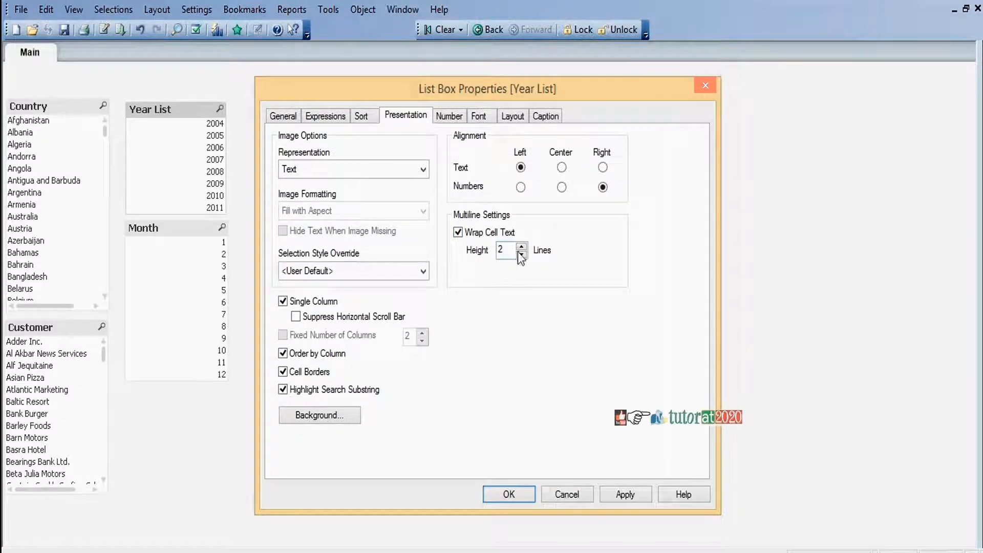
click(522, 246)
click(522, 246)
click(630, 494)
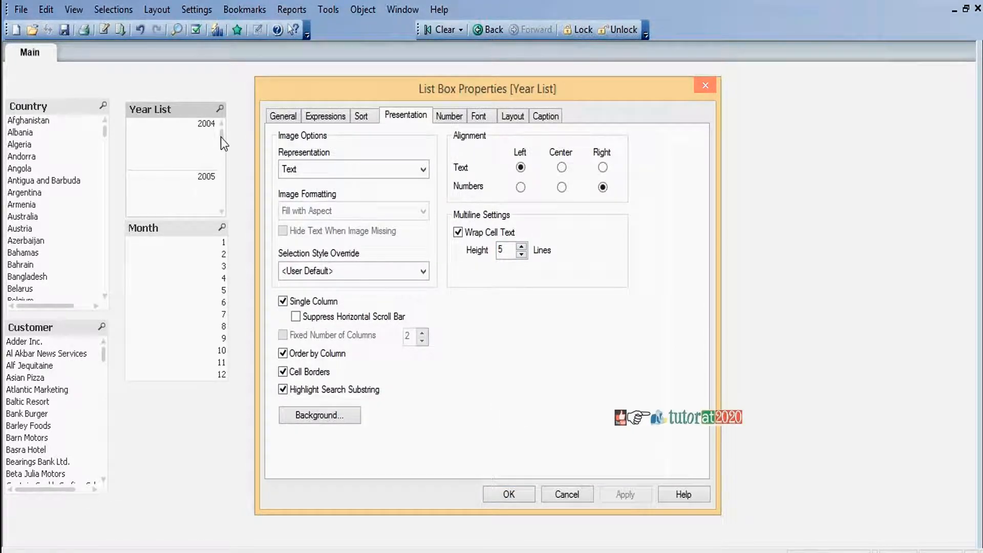
click(508, 494)
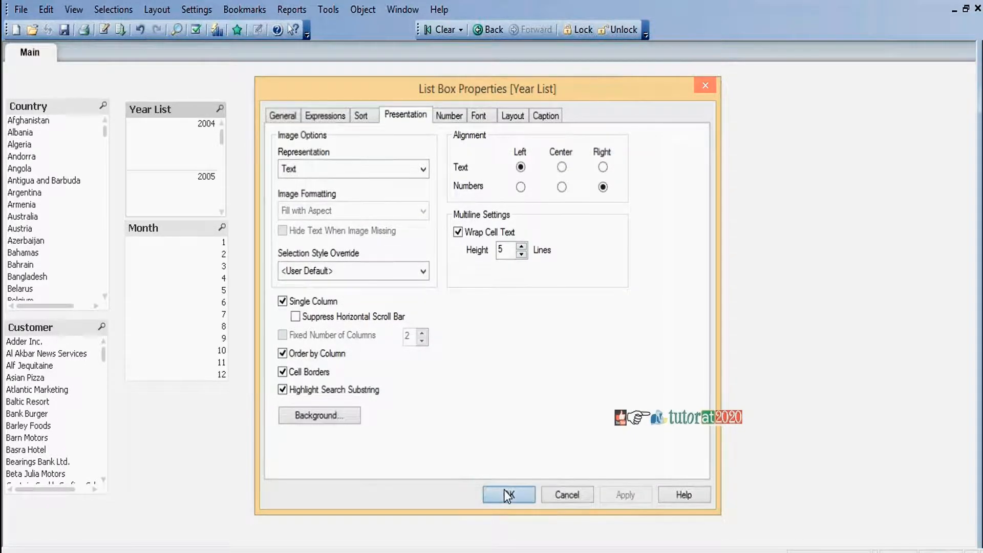
drag(279, 119, 221, 198)
drag(222, 164, 222, 134)
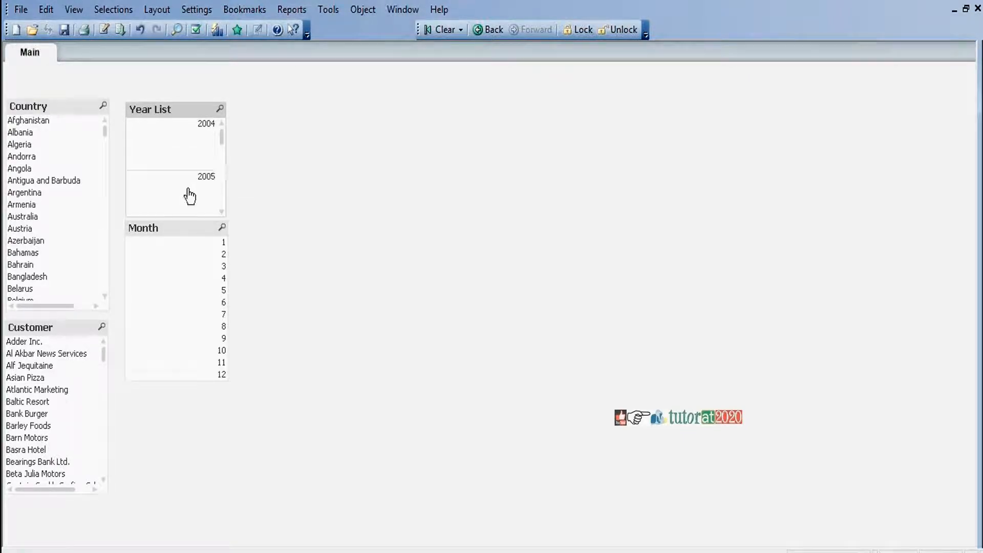
Turn off Wrap Cell Text and Cell Borders in the Year list box's presentation properties, applying each change
right_click(183, 113)
click(211, 116)
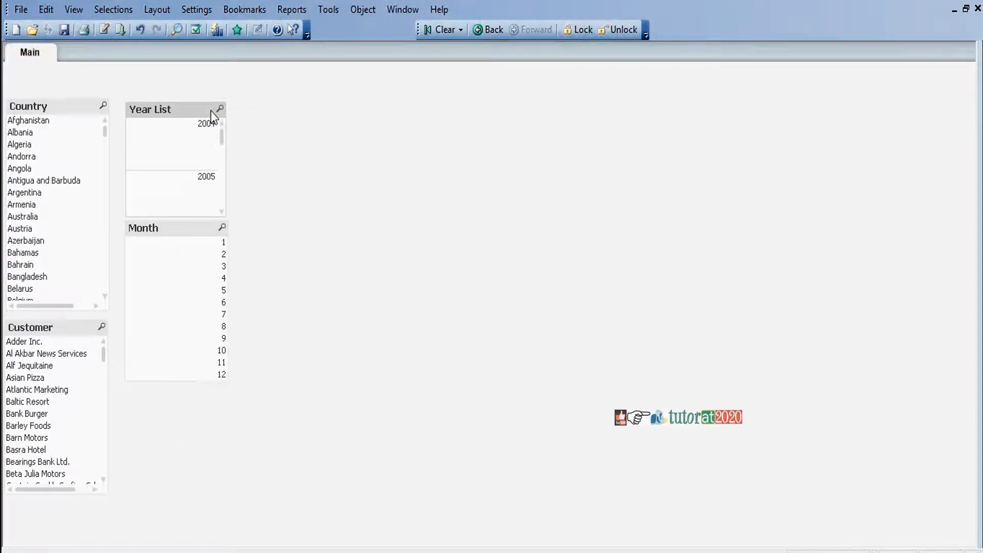
click(464, 209)
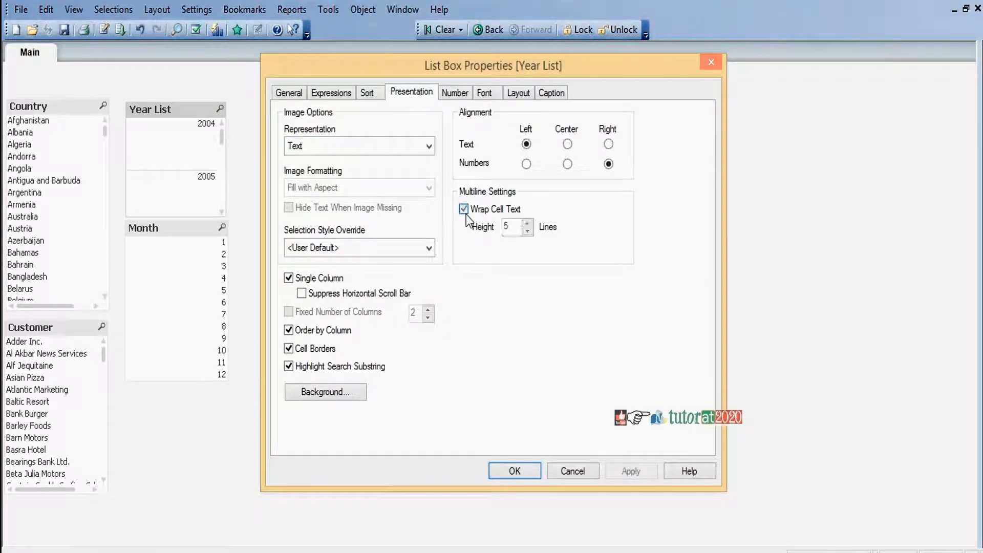
click(641, 471)
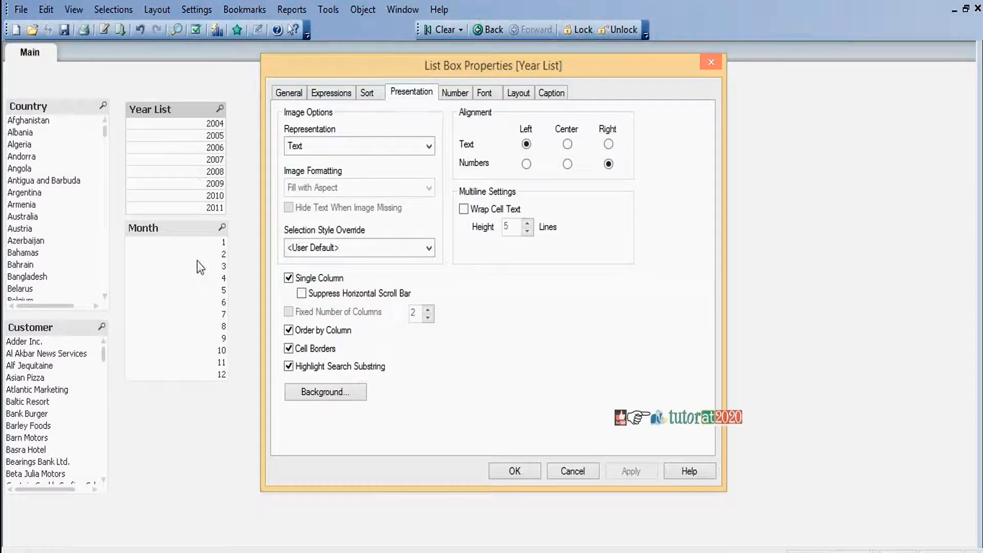
click(289, 349)
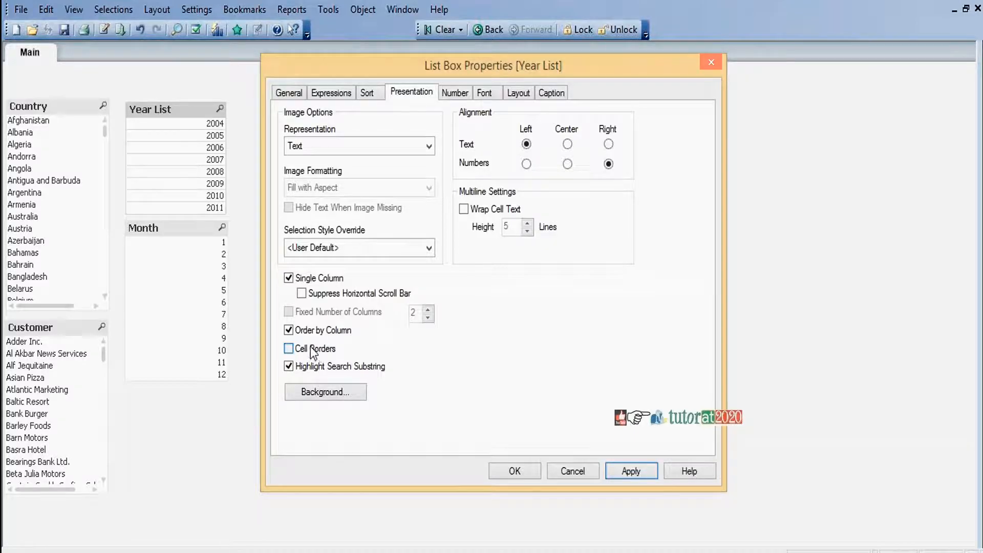
click(637, 471)
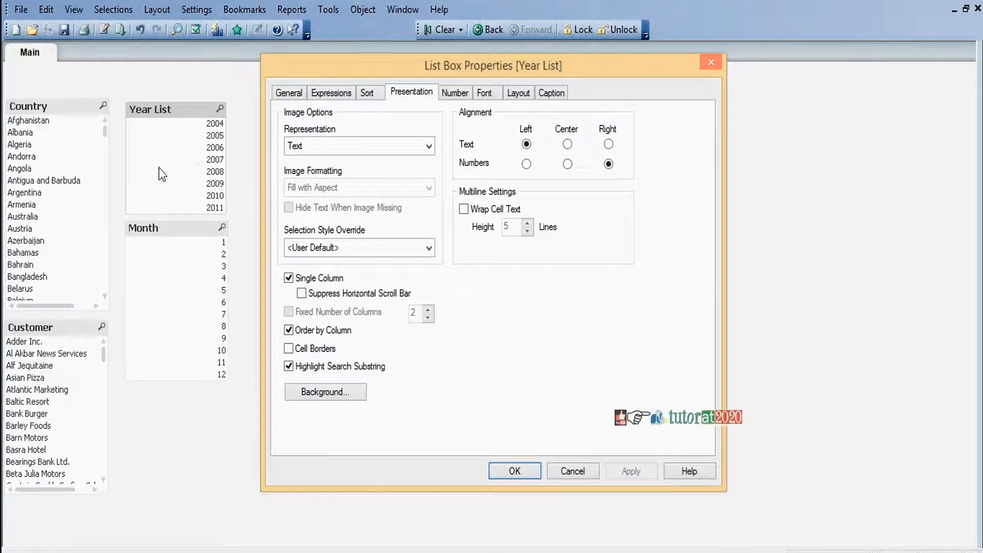
Examine the Year list box's number settings and the number and date format variables in the load script's Main section
click(447, 94)
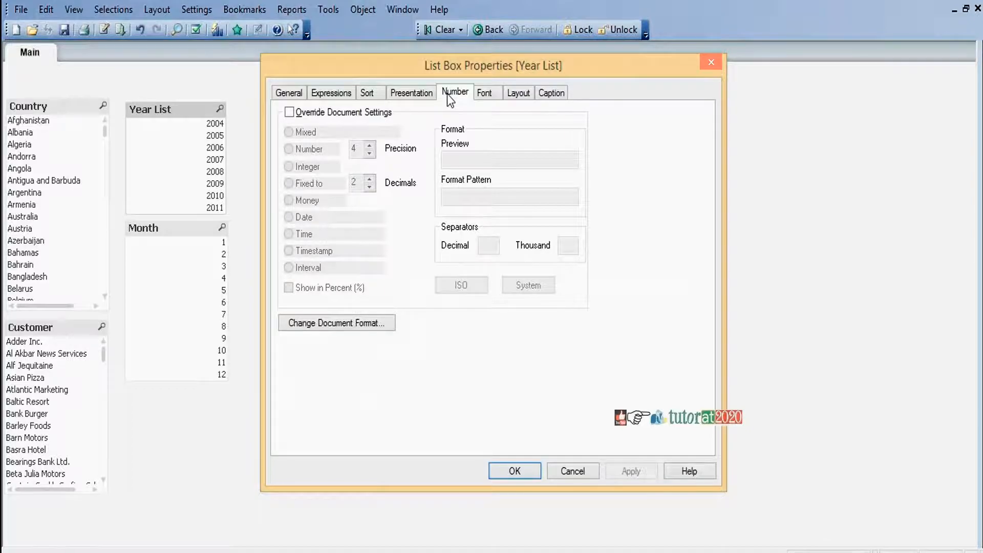
click(517, 476)
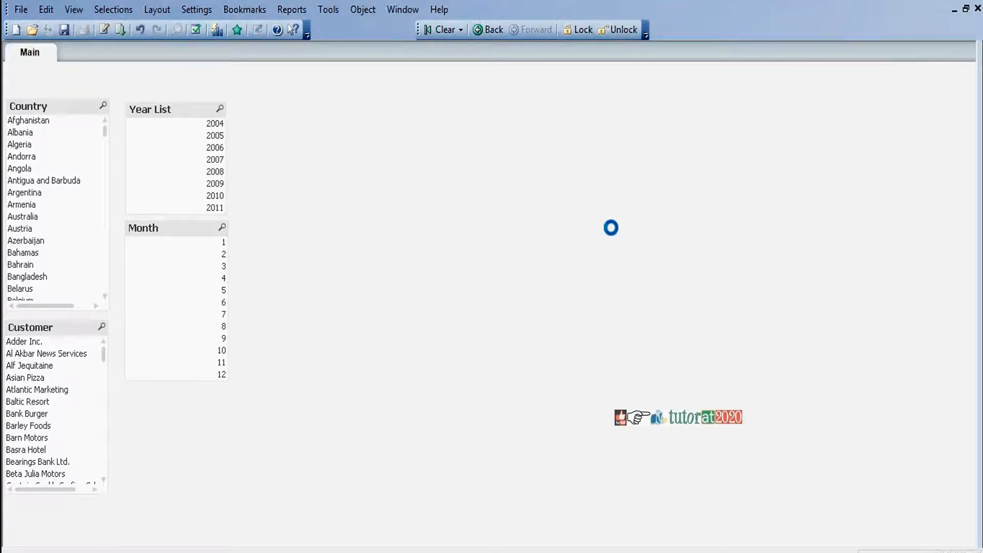
click(23, 58)
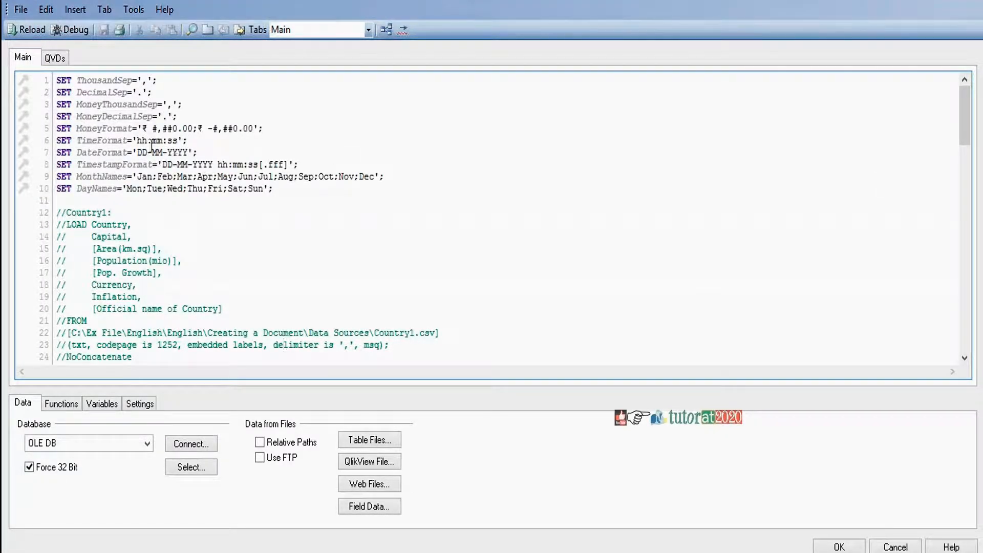
click(839, 547)
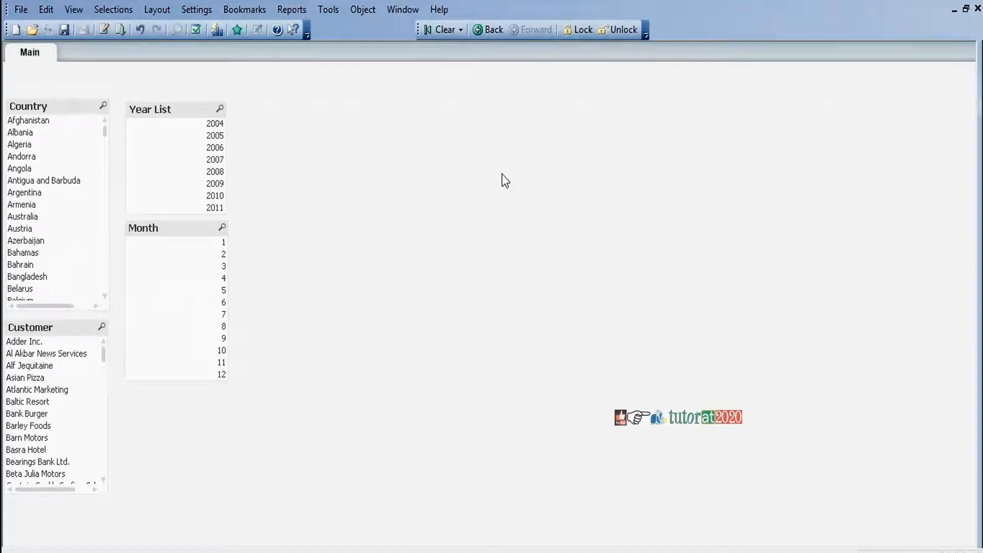
Try overriding the document number settings for the Year list box with Date and Time formats, and turn the override off again
right_click(181, 109)
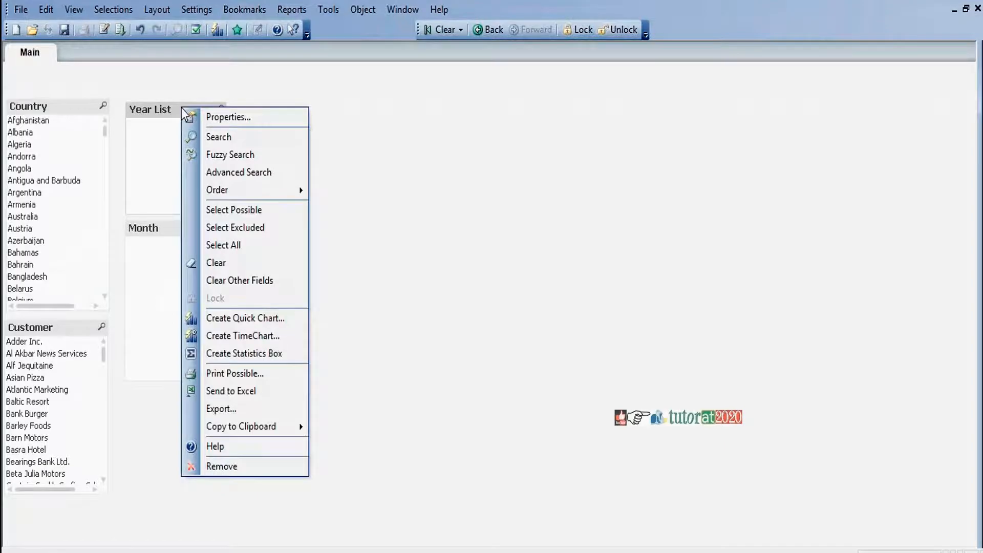
click(218, 116)
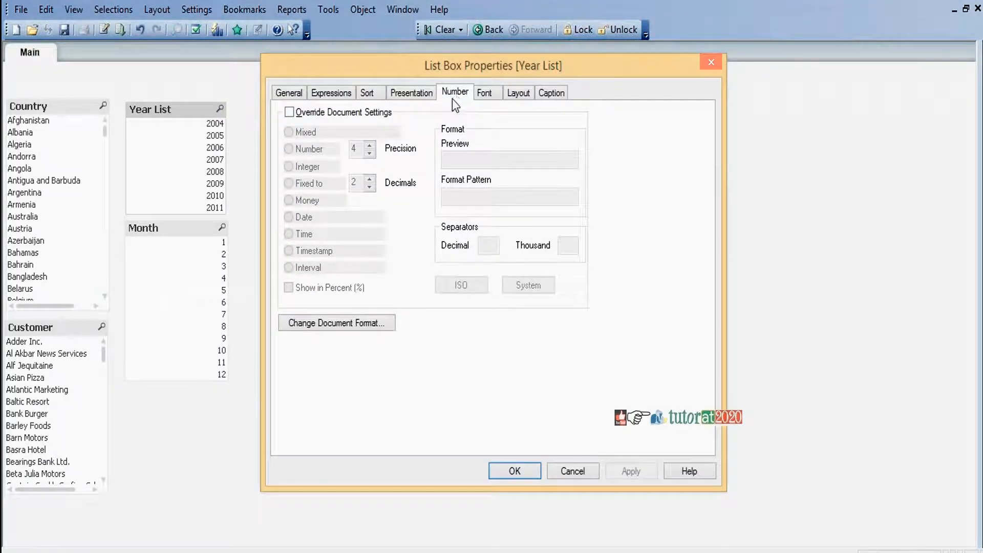
click(290, 112)
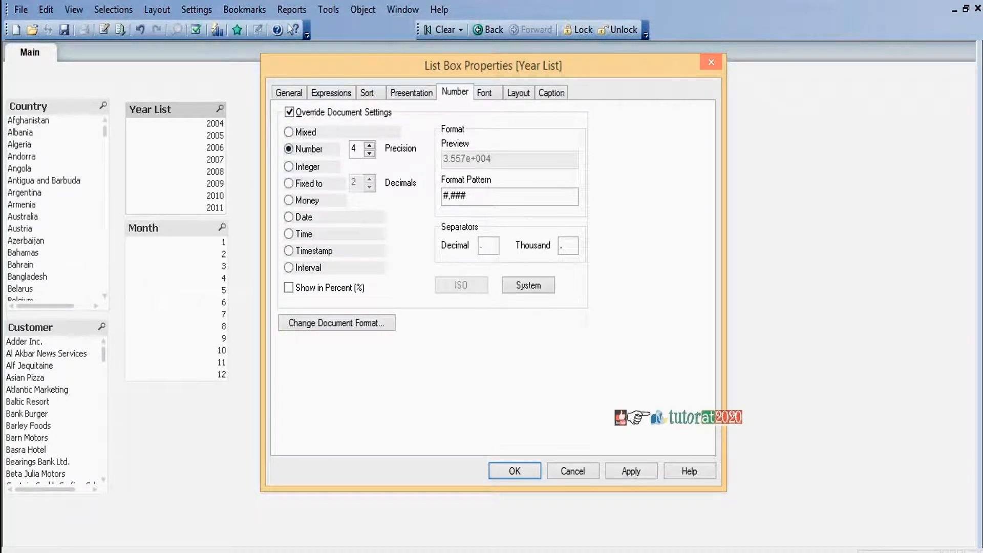
click(290, 216)
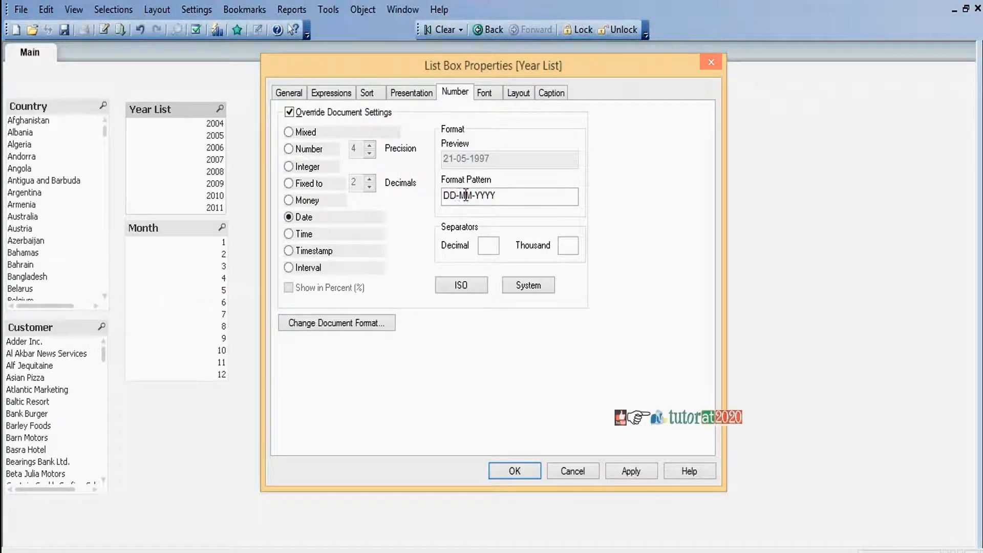
click(290, 235)
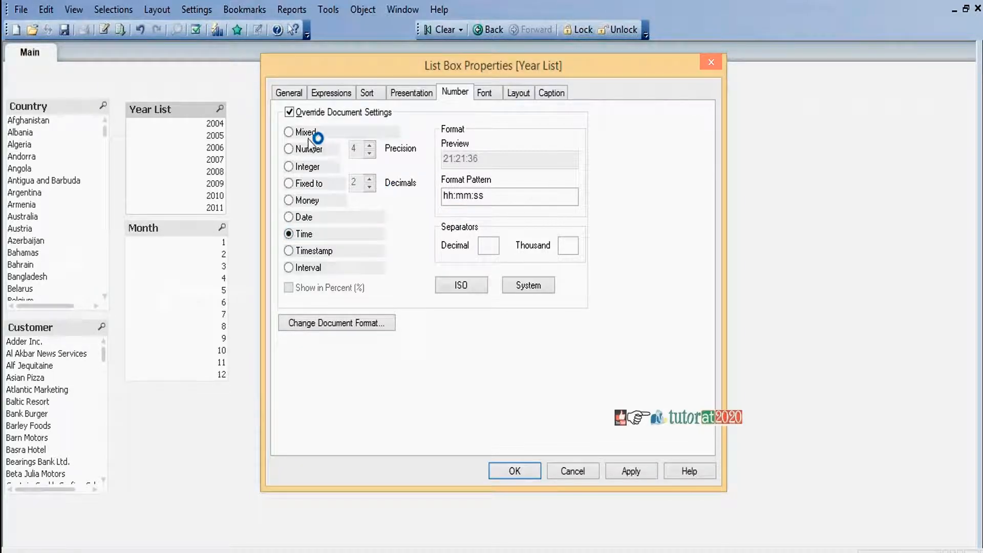
click(290, 112)
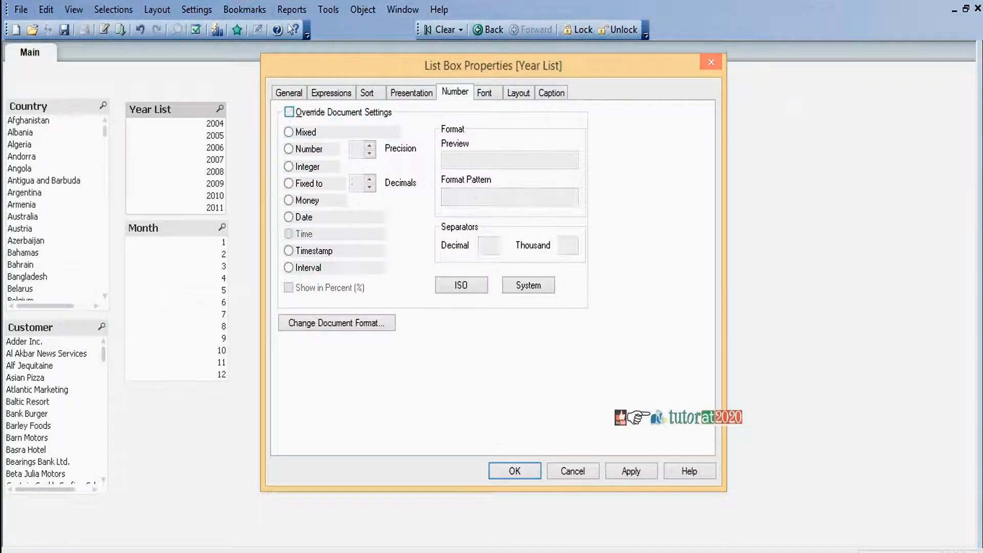
Set the Year list box font to Tahoma Bold, size 12, with Underline, and apply it
click(486, 96)
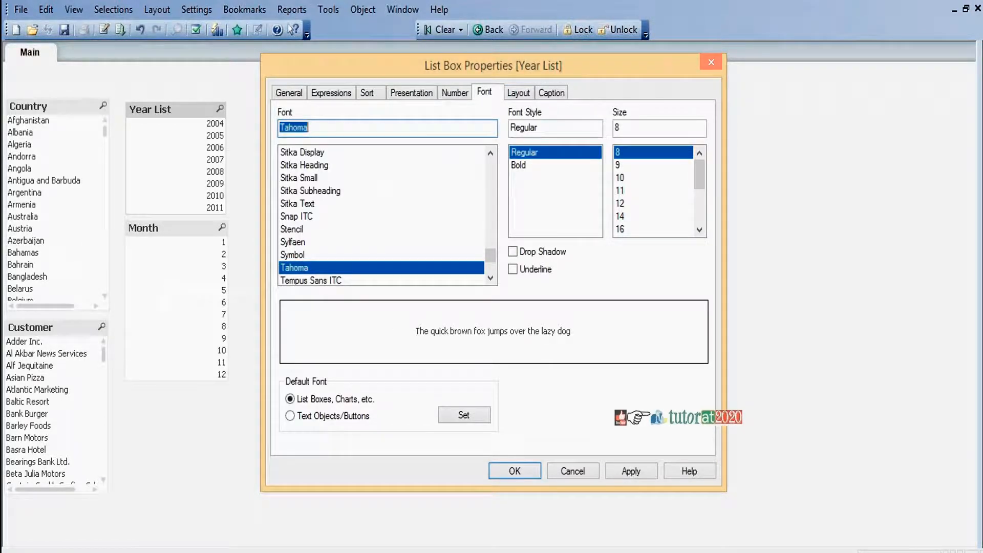
click(519, 169)
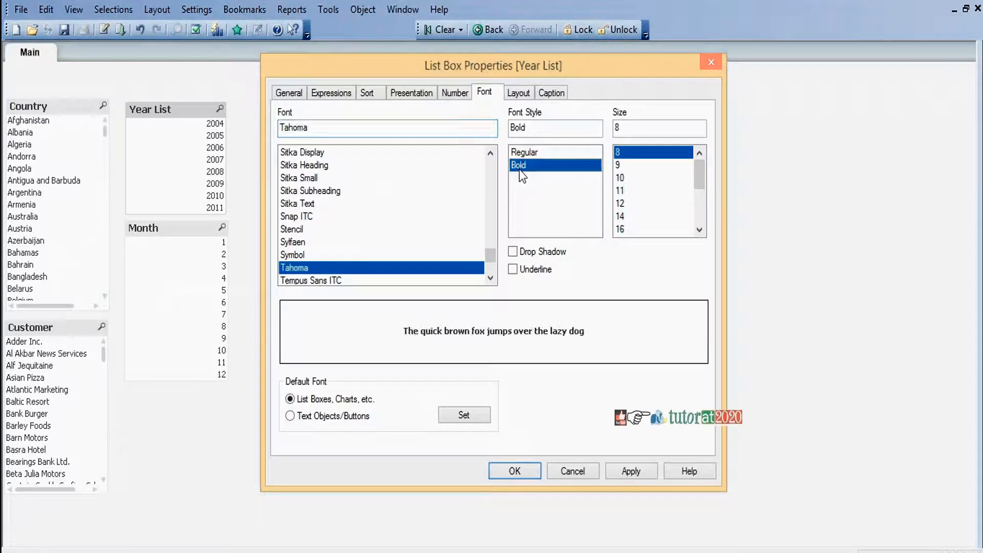
click(623, 204)
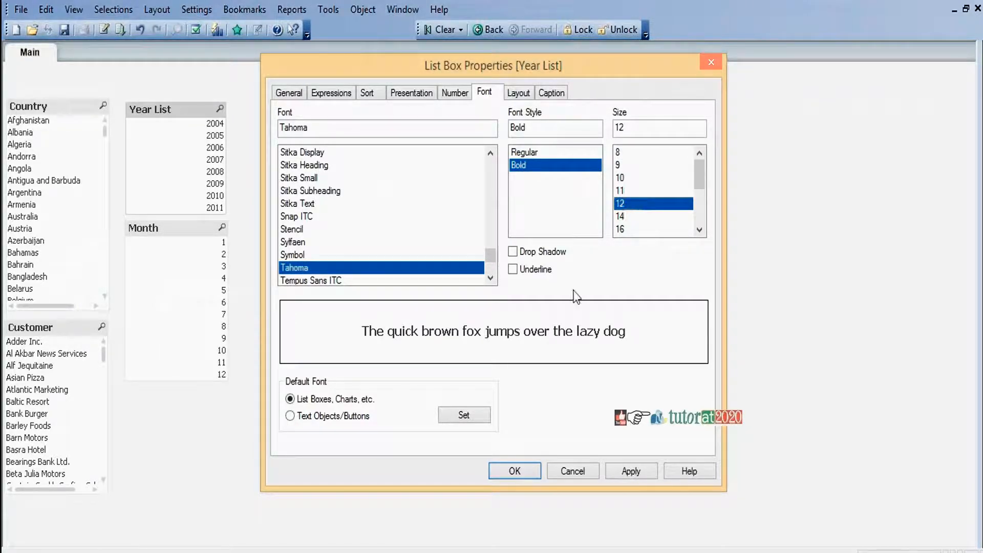
click(512, 269)
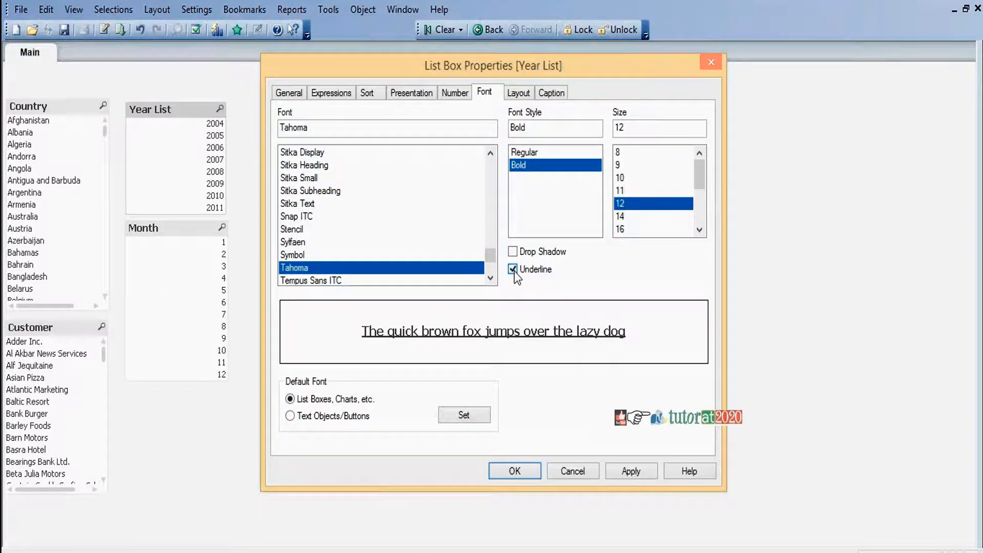
click(640, 467)
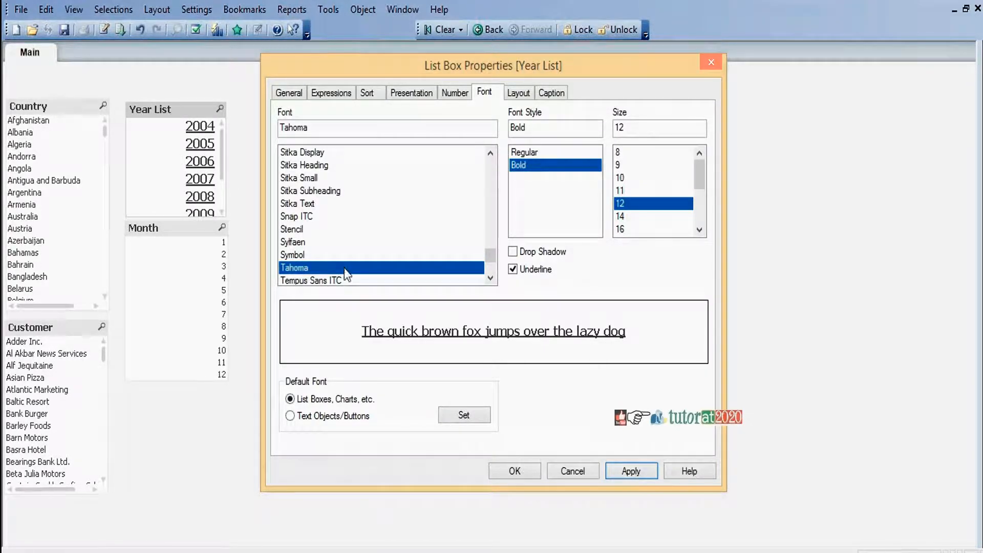
Change the Year list box font to Courier New in Regular style and apply it
click(490, 207)
click(489, 206)
click(489, 207)
drag(491, 245, 488, 200)
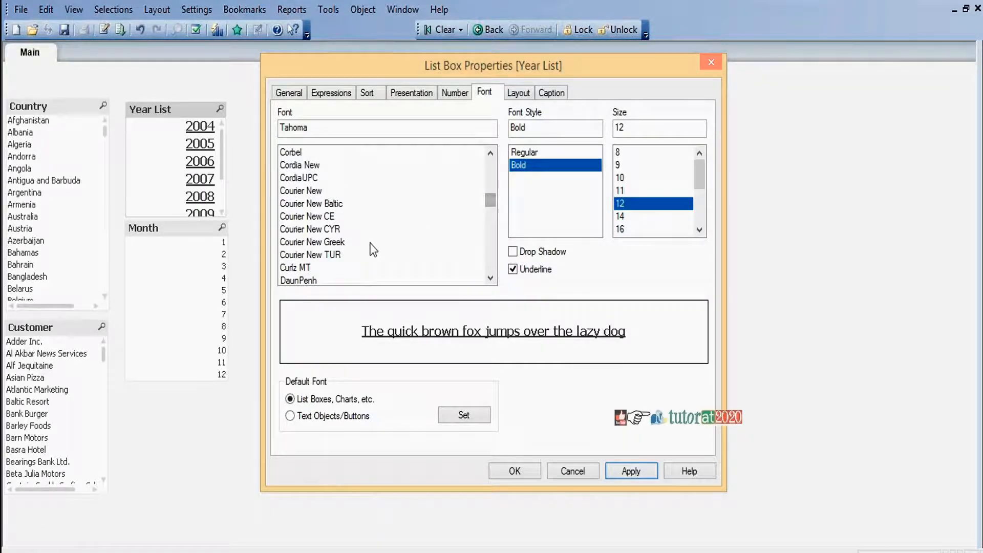
click(309, 190)
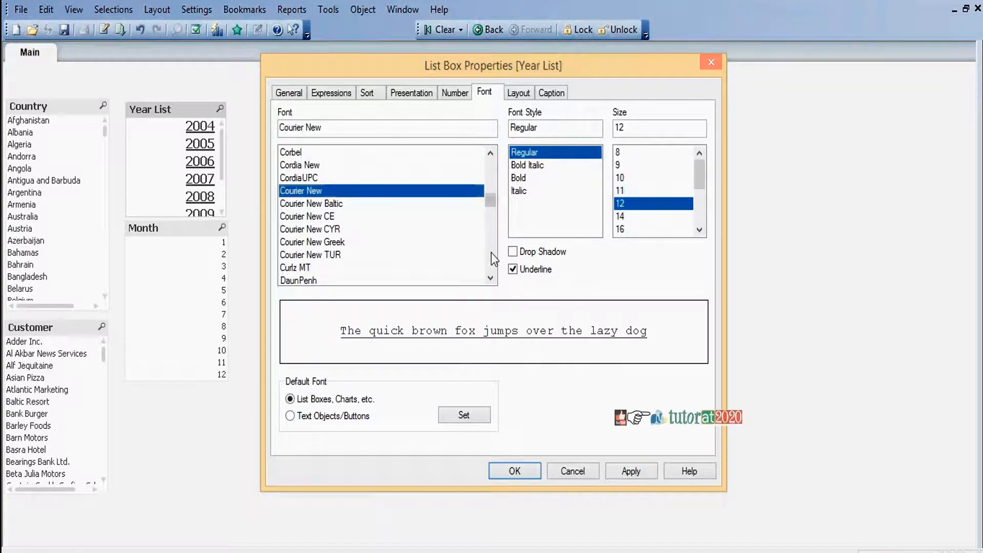
click(636, 475)
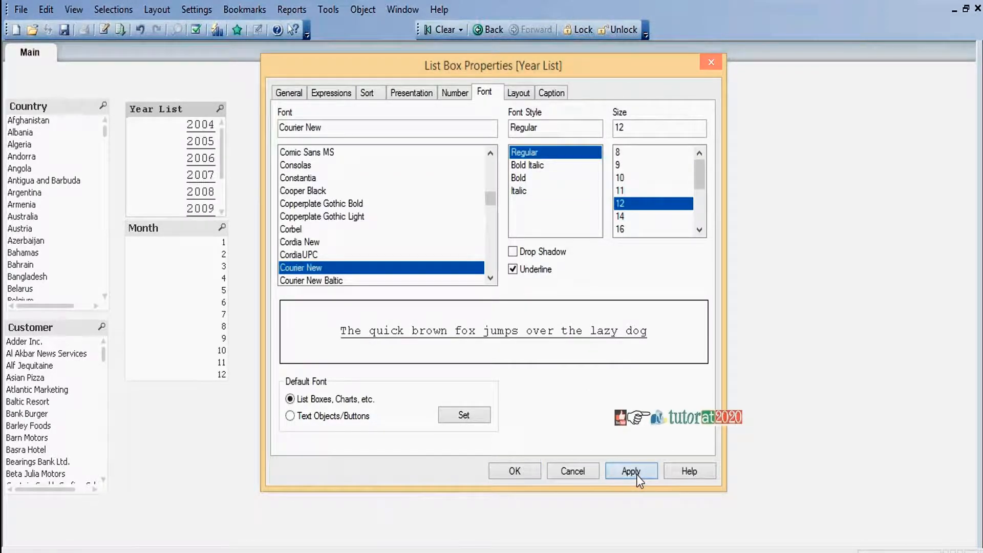
Apply the Bold Italic style and Drop Shadow to the Year list box's Courier New font
click(522, 166)
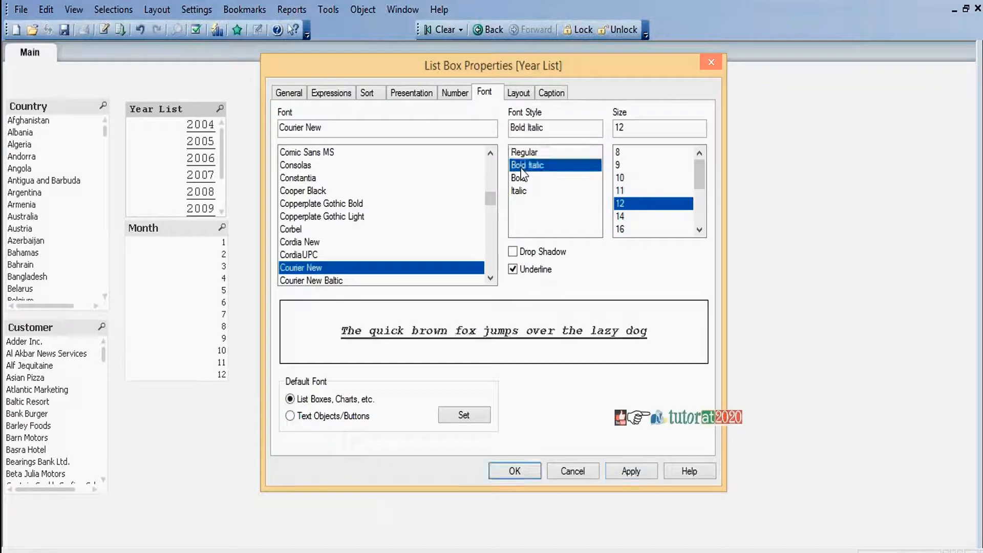
click(632, 471)
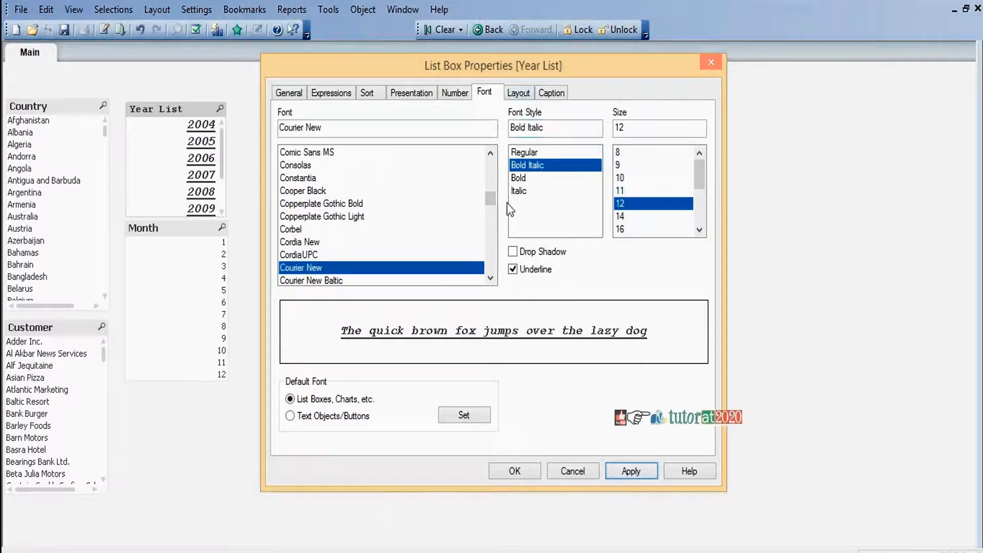
click(514, 251)
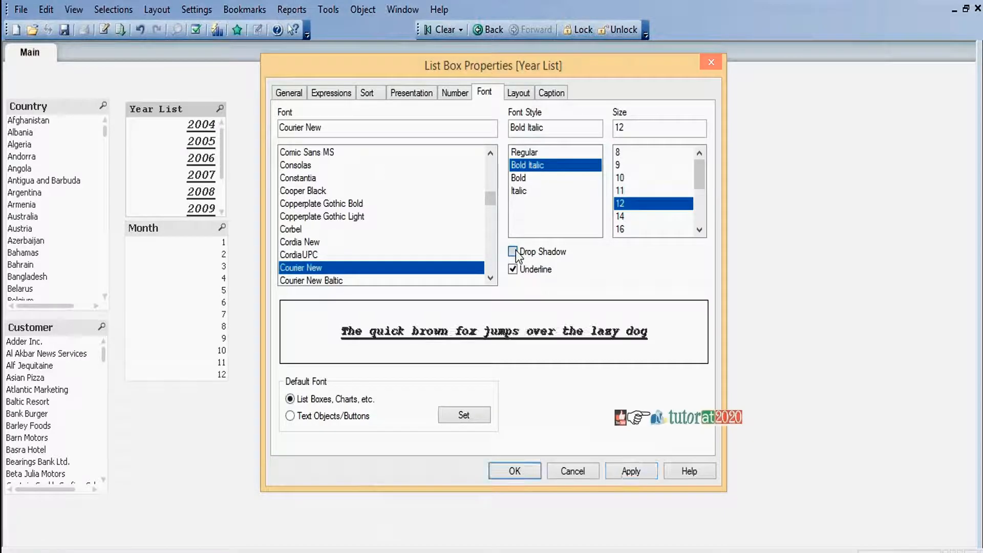
click(638, 468)
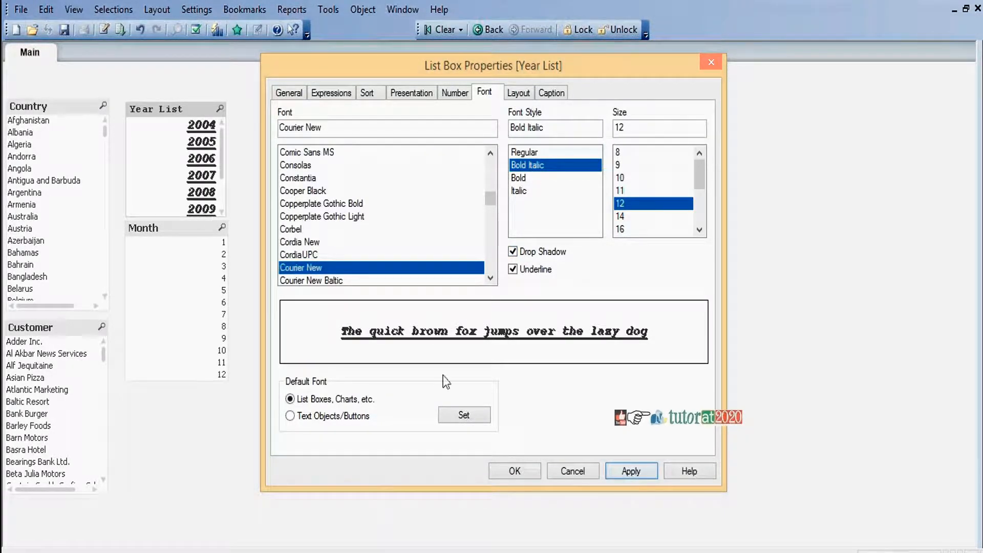
Turn off Underline and Drop Shadow for the Year list box, set its font to Bold at size 8, and apply
click(513, 269)
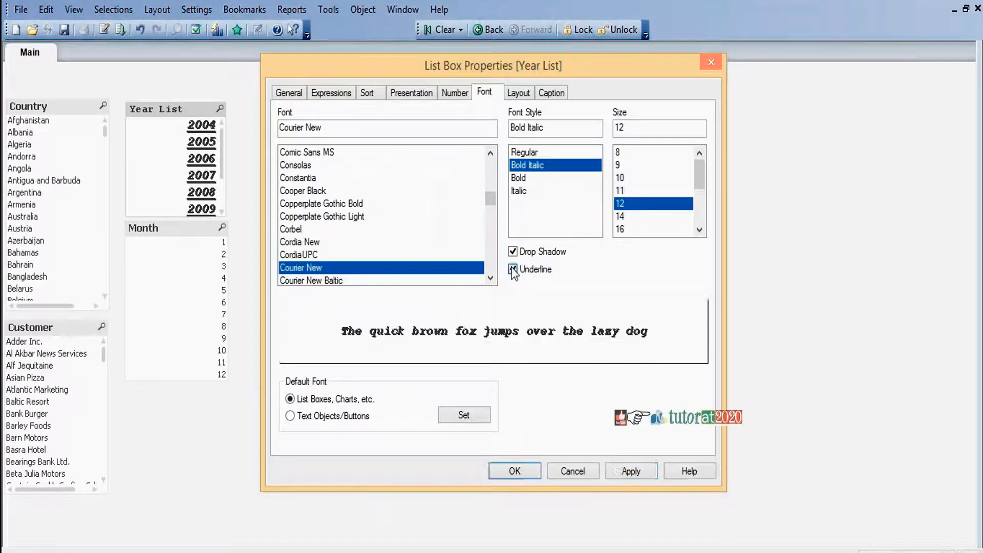
click(513, 252)
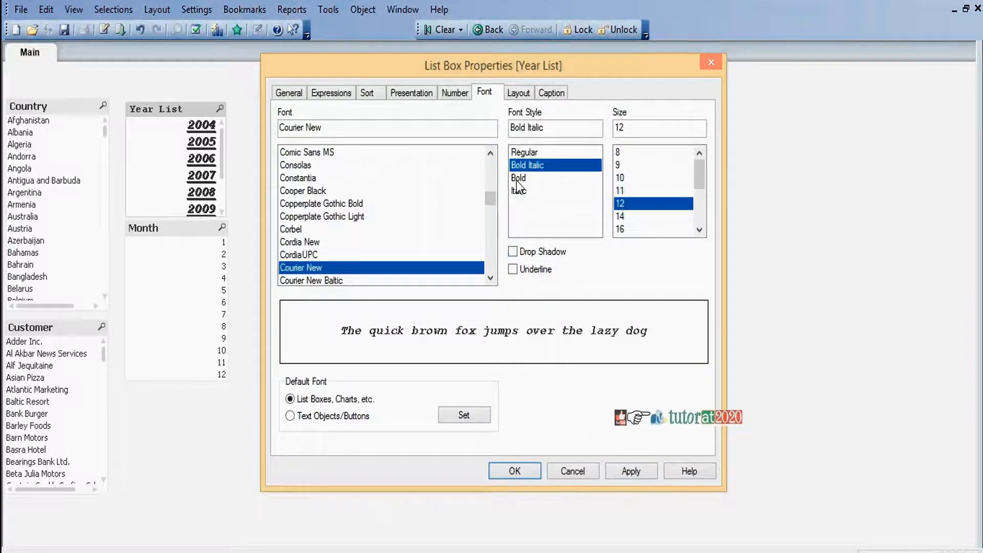
click(518, 179)
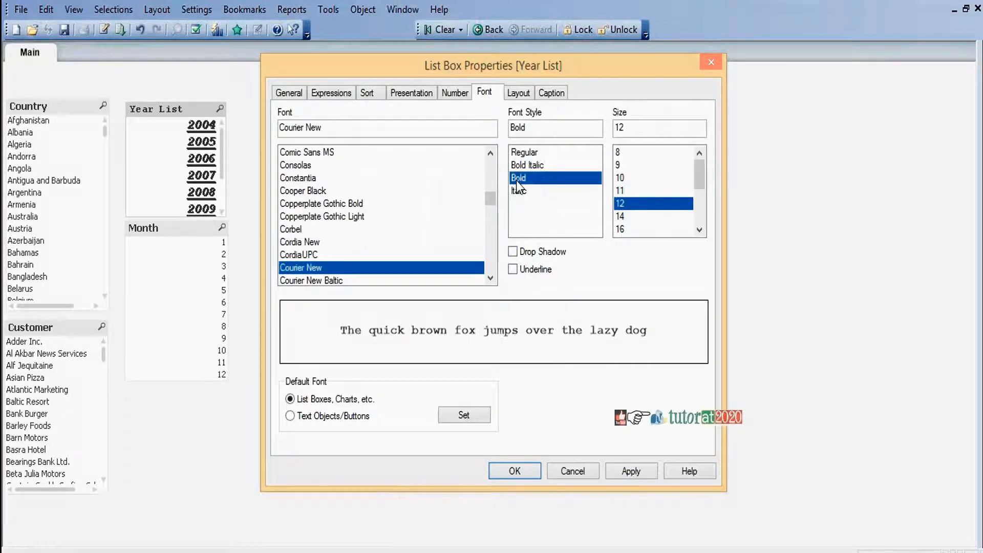
click(620, 156)
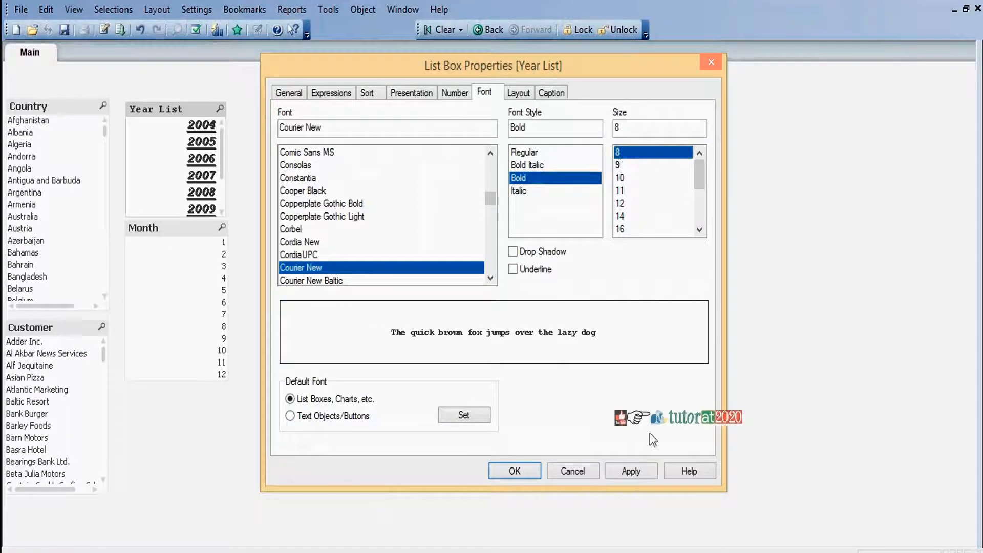
click(631, 470)
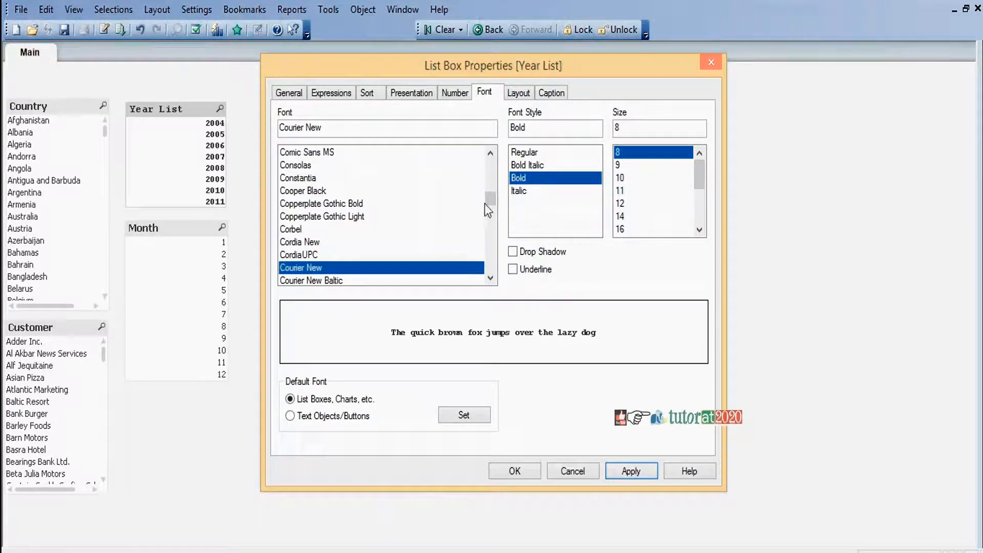
Change the Year list box font to Comic Sans MS with the Bold style, applying each change
click(297, 154)
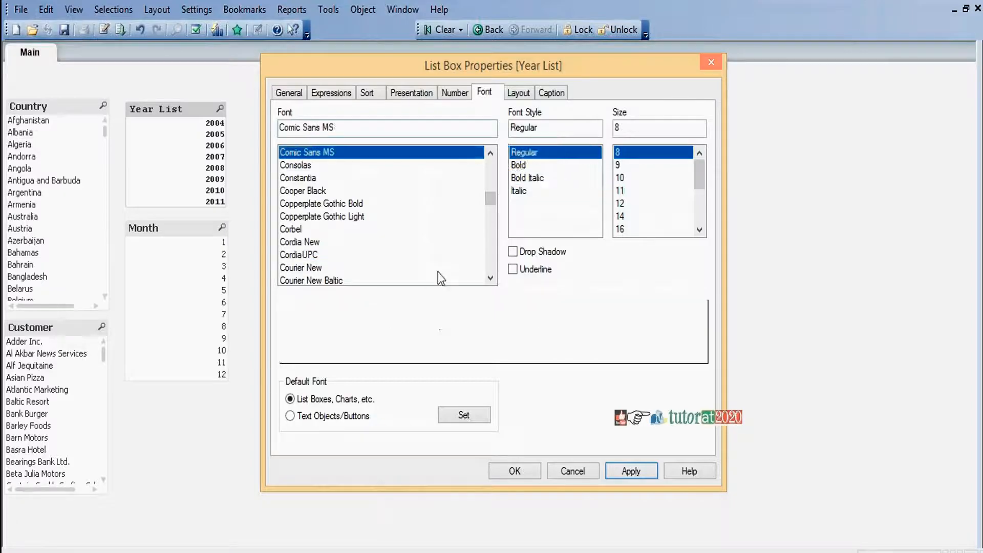
click(637, 471)
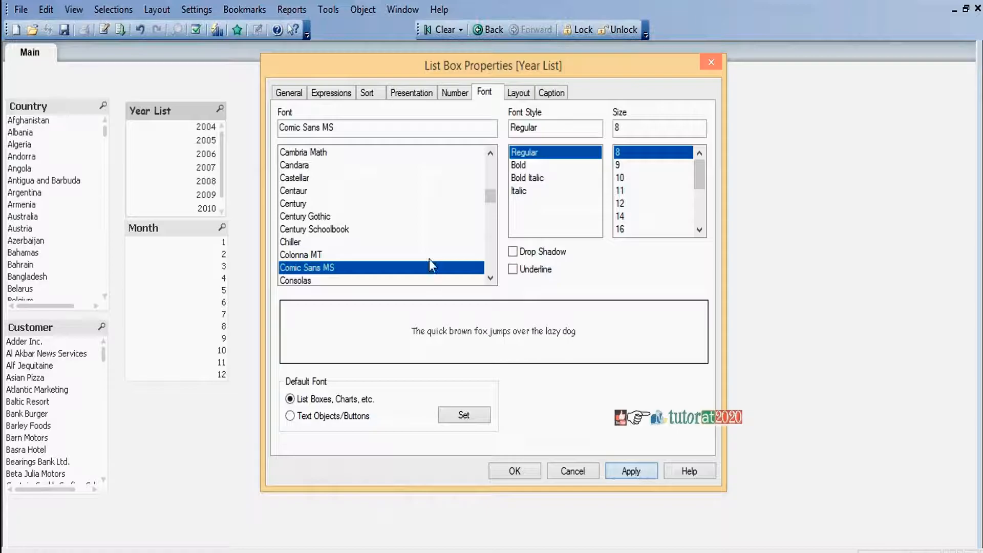
click(518, 165)
click(627, 476)
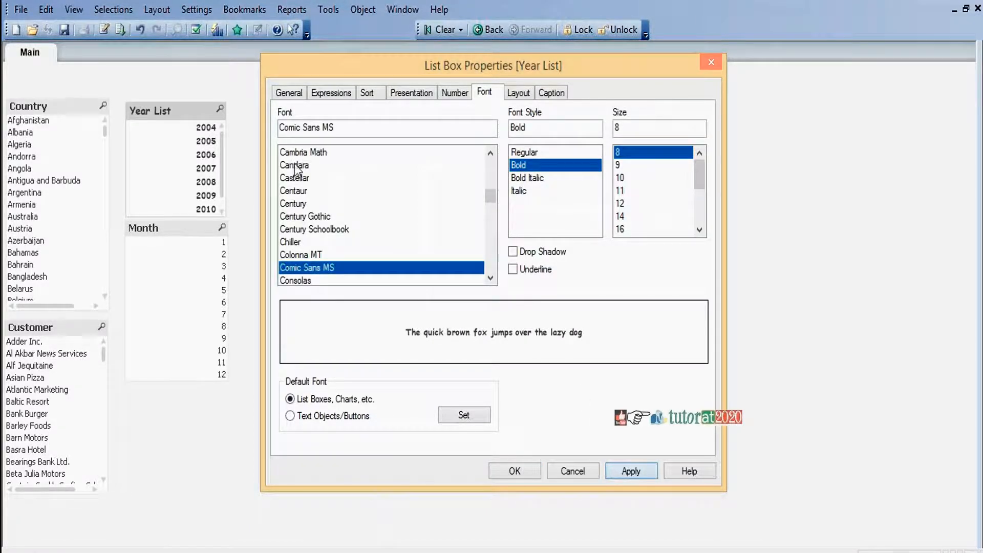
Set the Year list box's border width to 5 pt in its layout properties and confirm
click(517, 95)
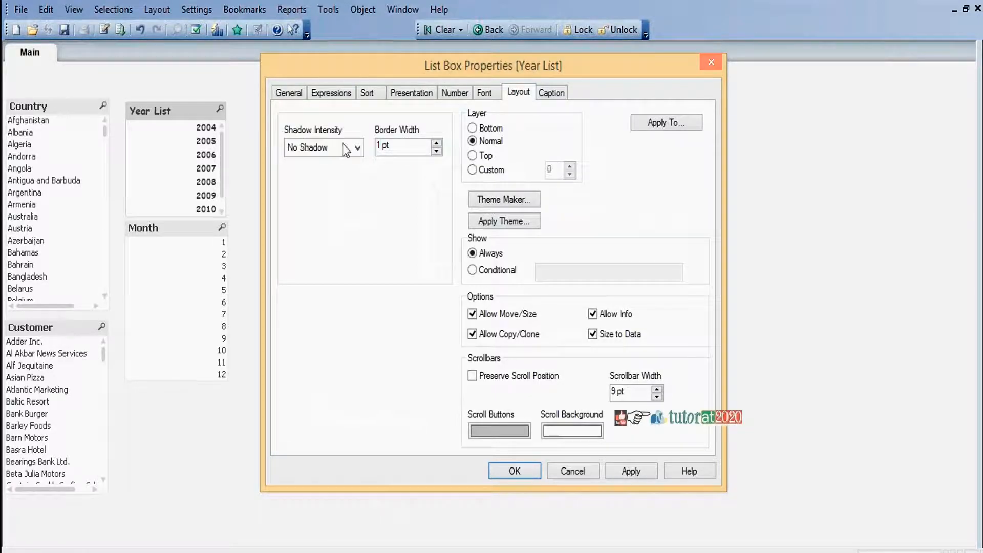
click(436, 143)
click(436, 143)
click(629, 468)
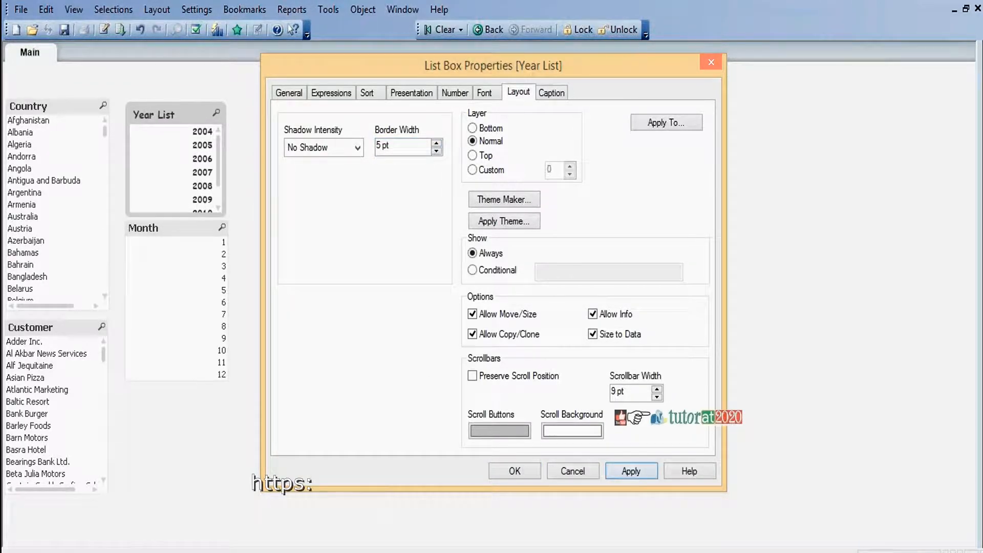
click(520, 471)
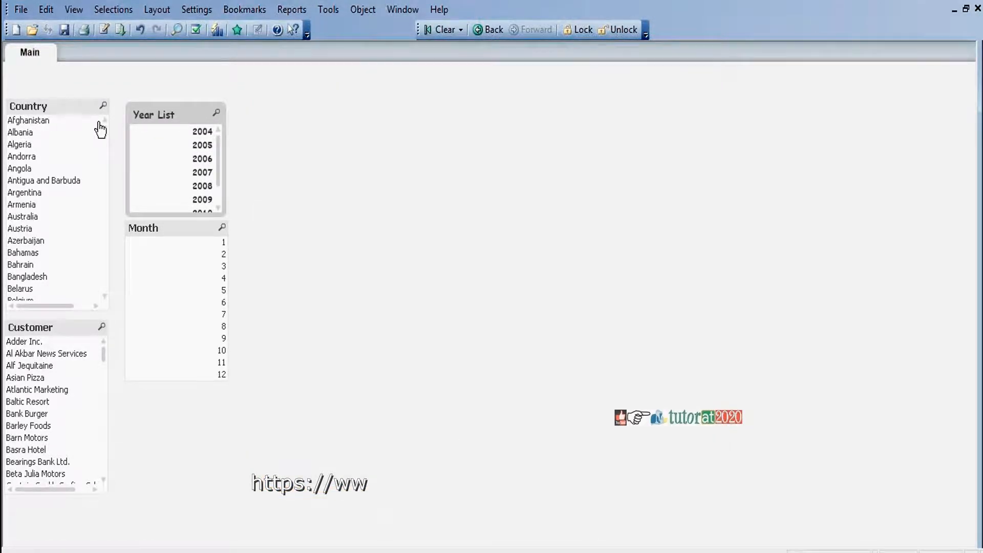
Move the Month list box down and extend the Year list box downward to fit all its years
drag(182, 231, 183, 268)
drag(183, 214, 183, 246)
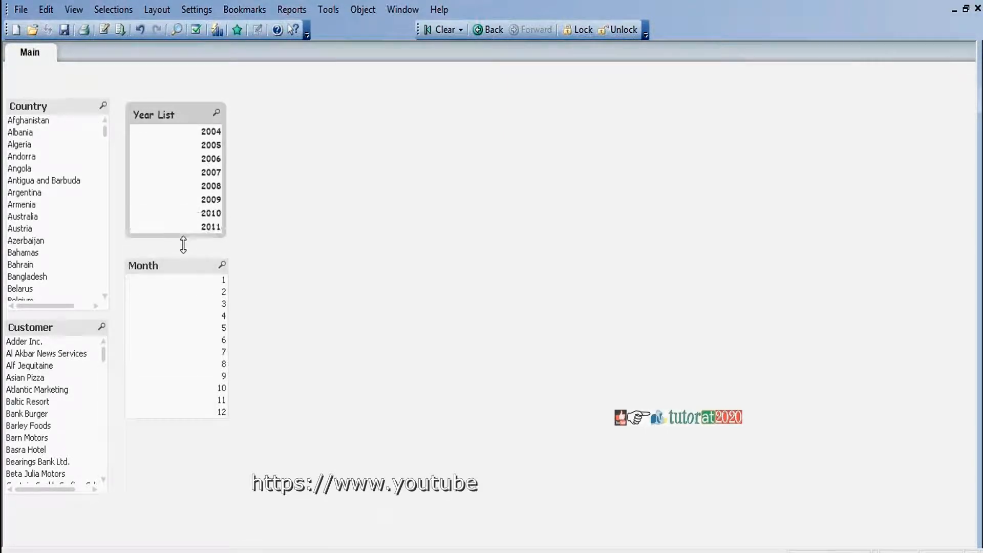
Examine the Layer options in the Year list box's layout properties
right_click(193, 117)
click(220, 126)
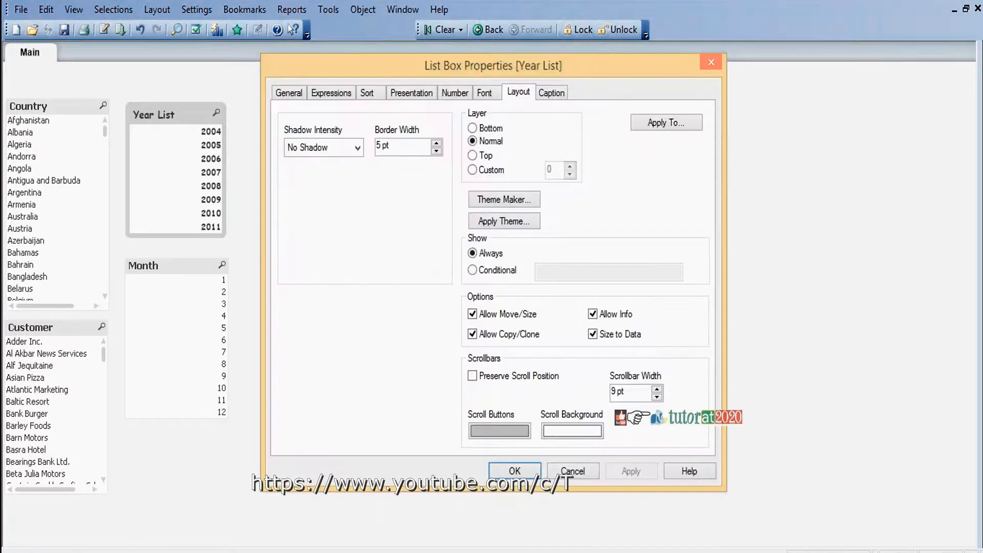
drag(337, 64, 348, 106)
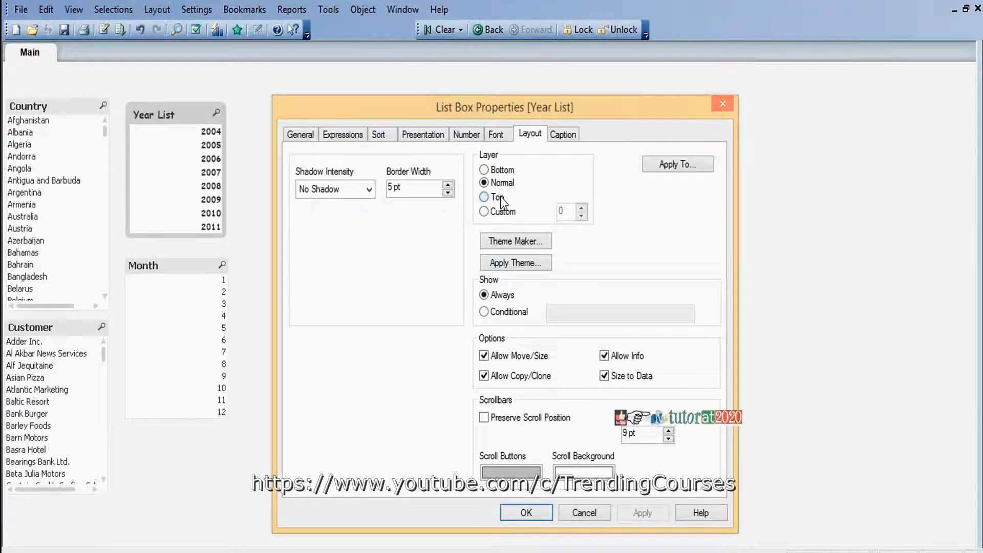
click(526, 512)
Move the Month list box up over the Year list box and bring each one to the front in turn
drag(192, 271, 223, 187)
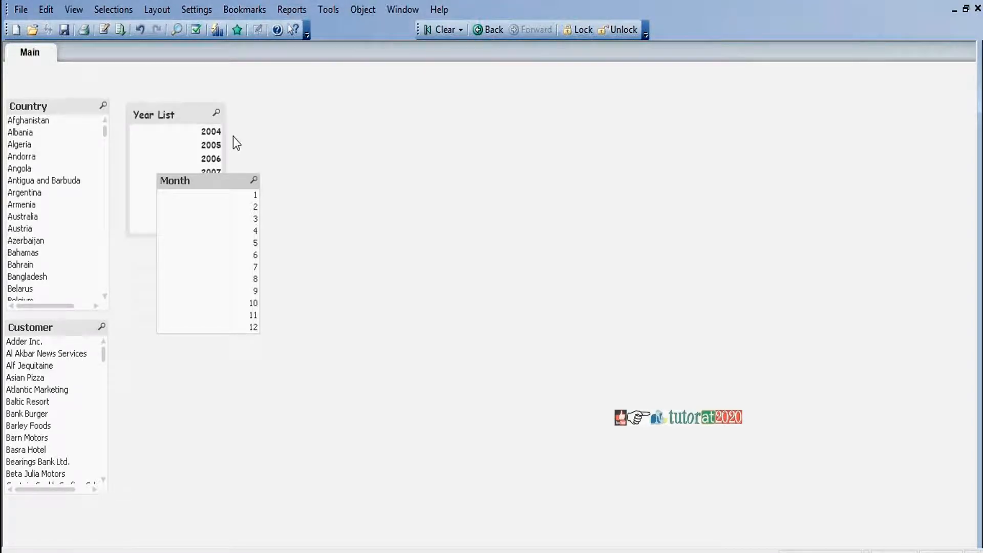
click(194, 117)
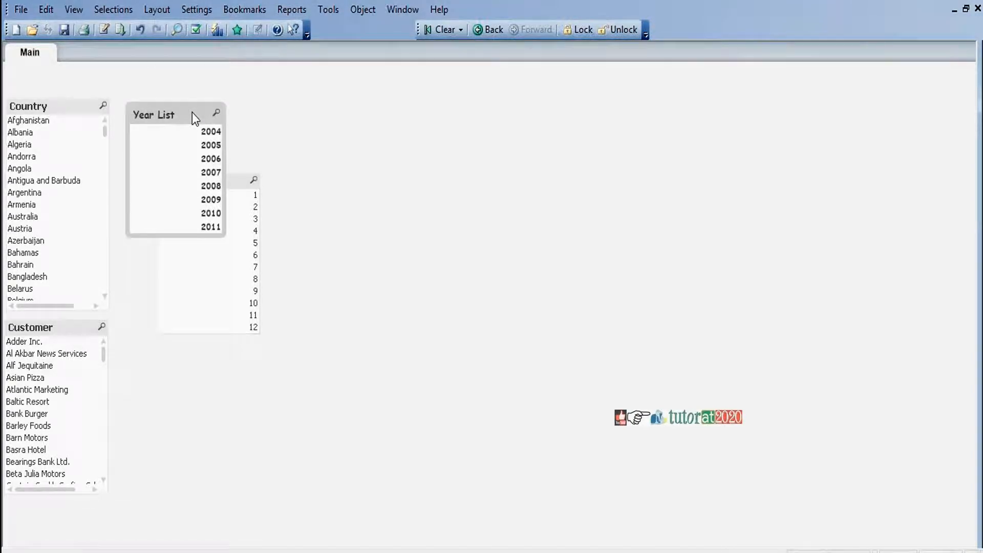
click(237, 183)
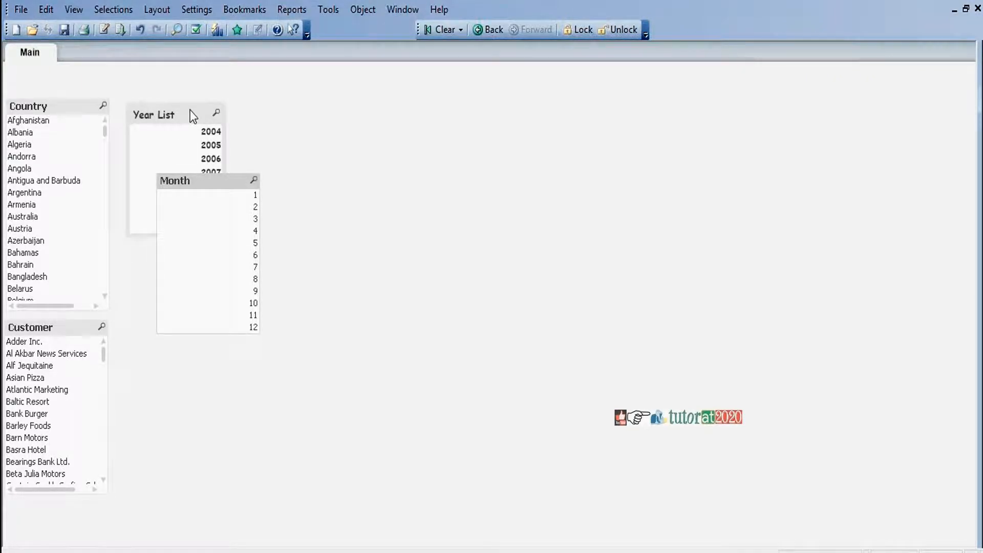
Bring the Year and Month list boxes to the front alternately, ending with the Year list box
click(190, 110)
click(236, 193)
click(186, 115)
click(233, 183)
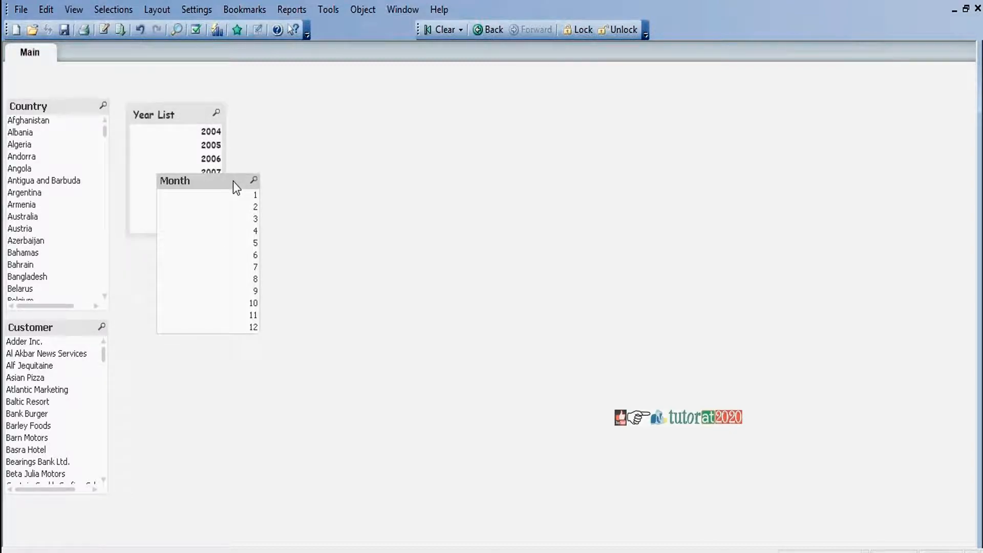
click(189, 110)
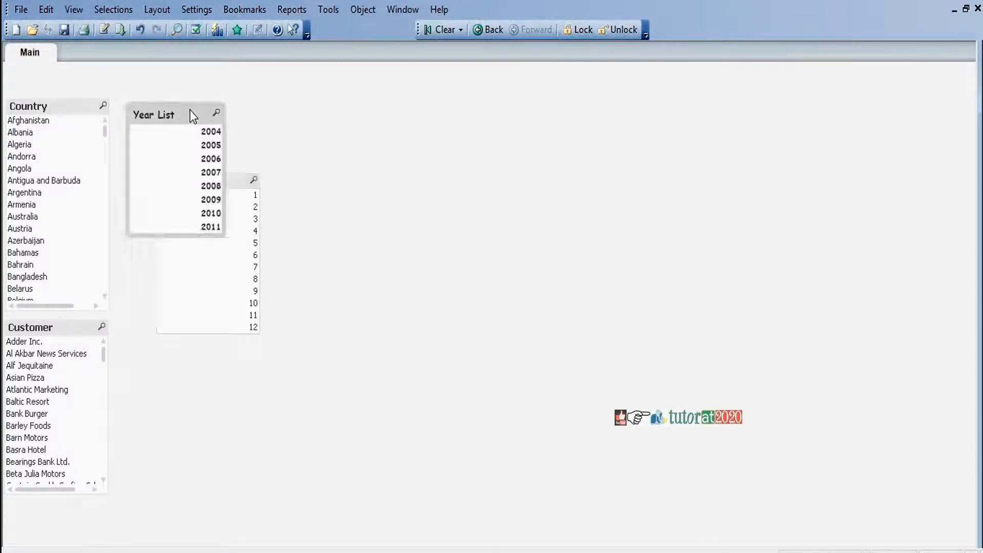
Set the Year list box's layer to Top in its layout properties and confirm
right_click(189, 115)
click(220, 125)
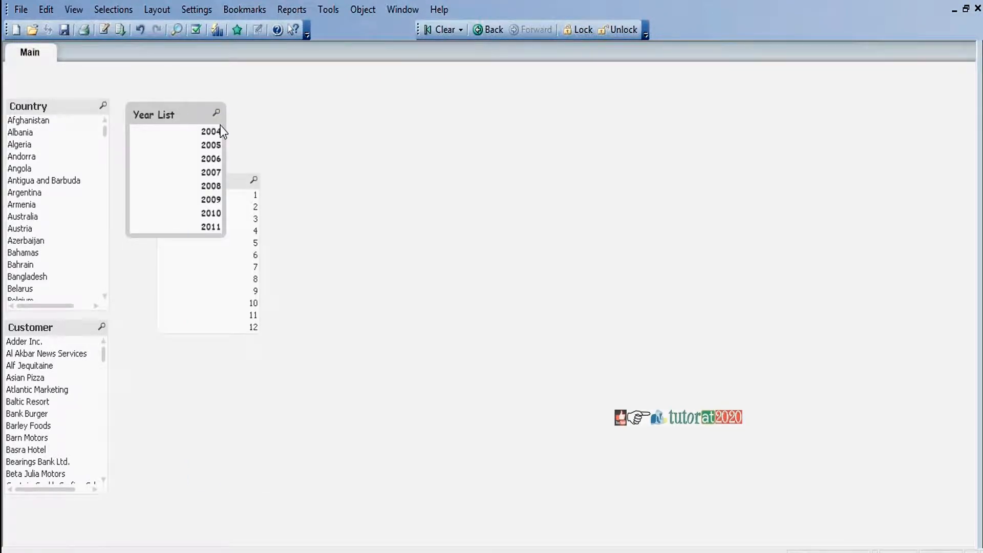
click(473, 155)
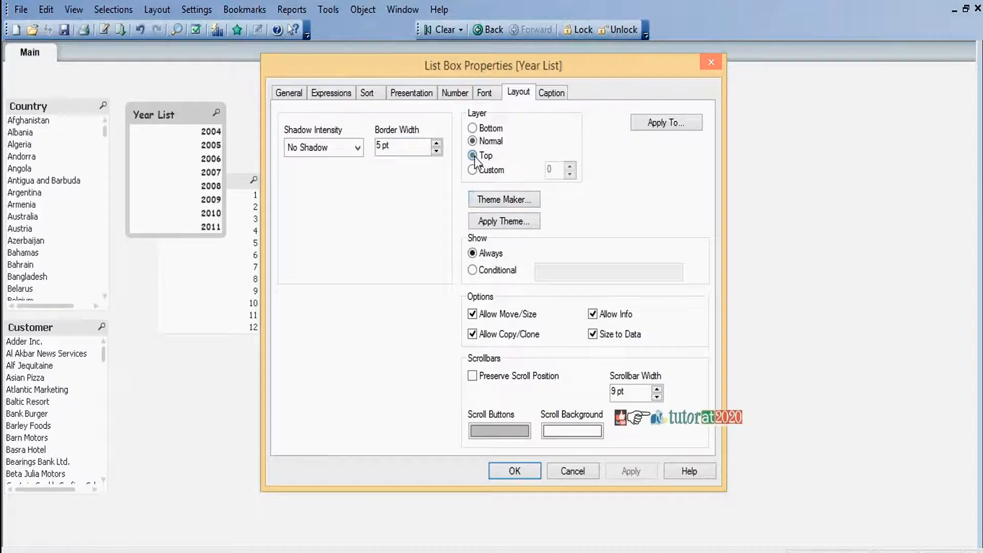
click(514, 471)
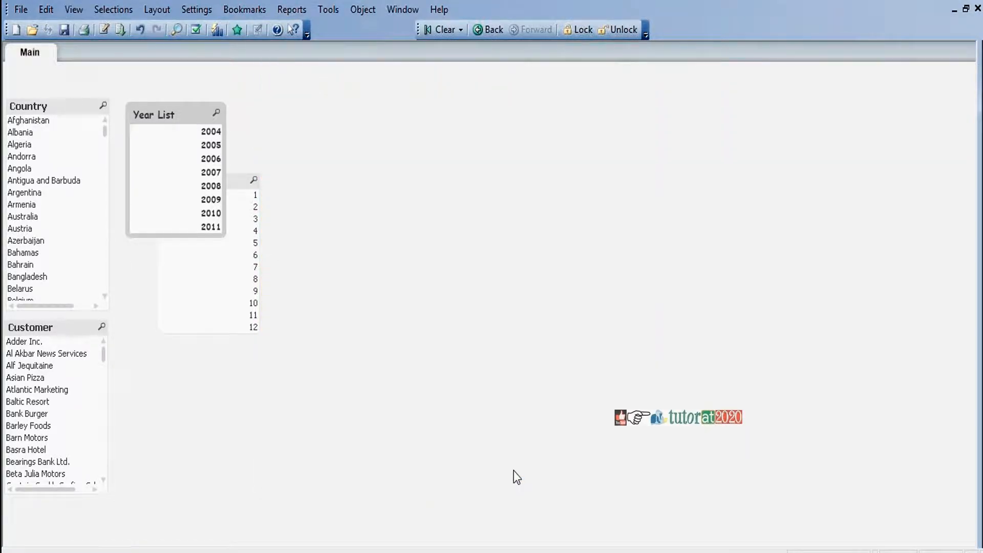
Activate the Month and Year list boxes alternately to check how they overlap with the Year list box on the Top layer
click(239, 183)
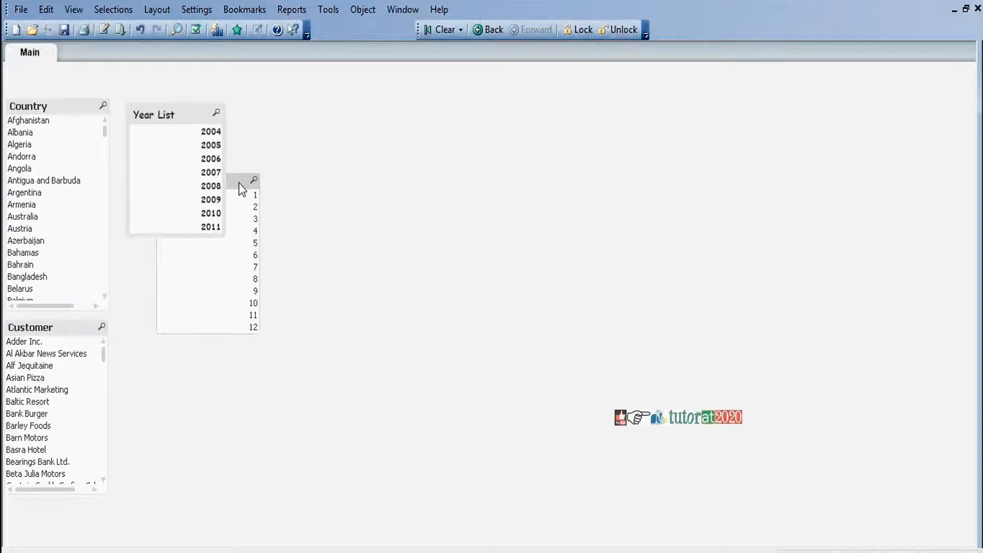
click(185, 113)
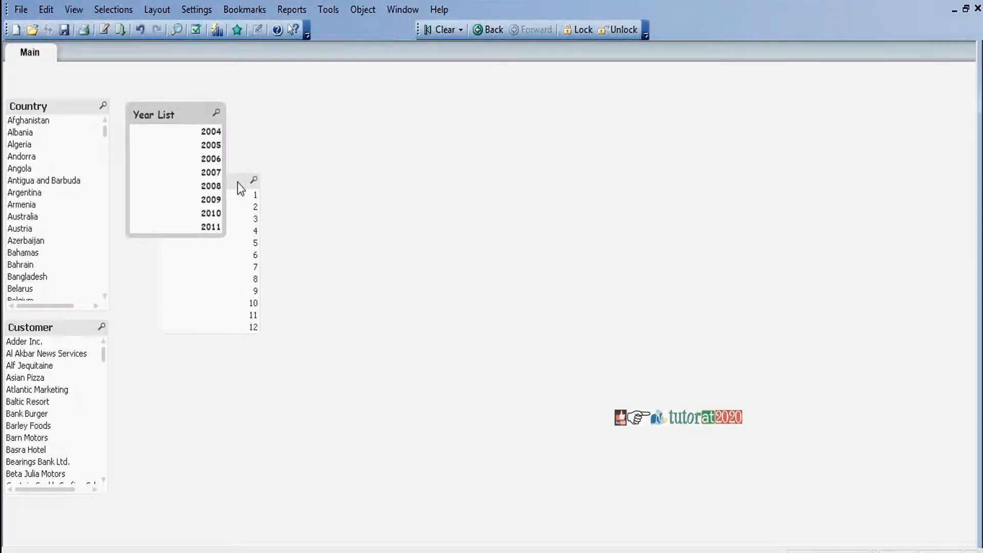
click(238, 182)
click(193, 119)
Change the Year list box's layer to Bottom in its layout properties, apply and confirm
right_click(193, 121)
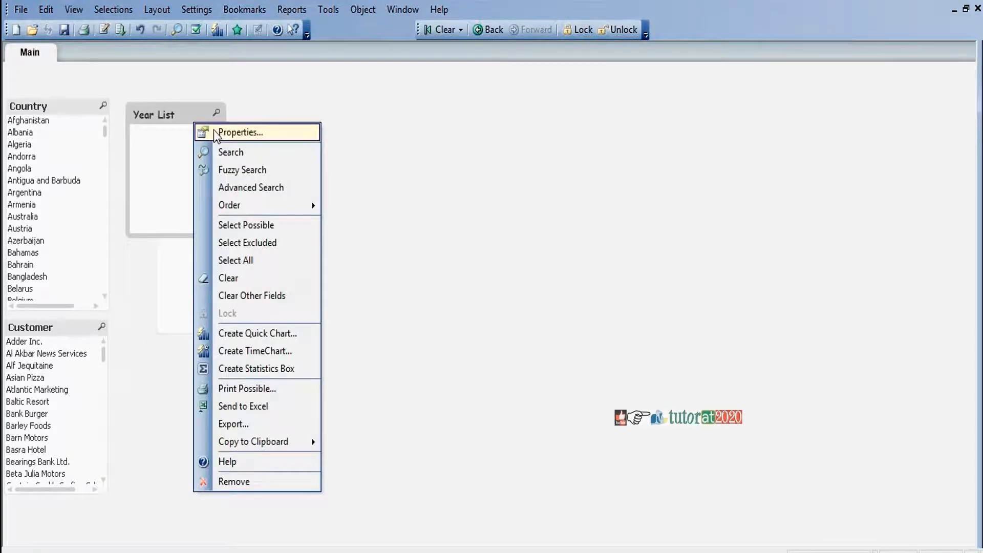
click(219, 132)
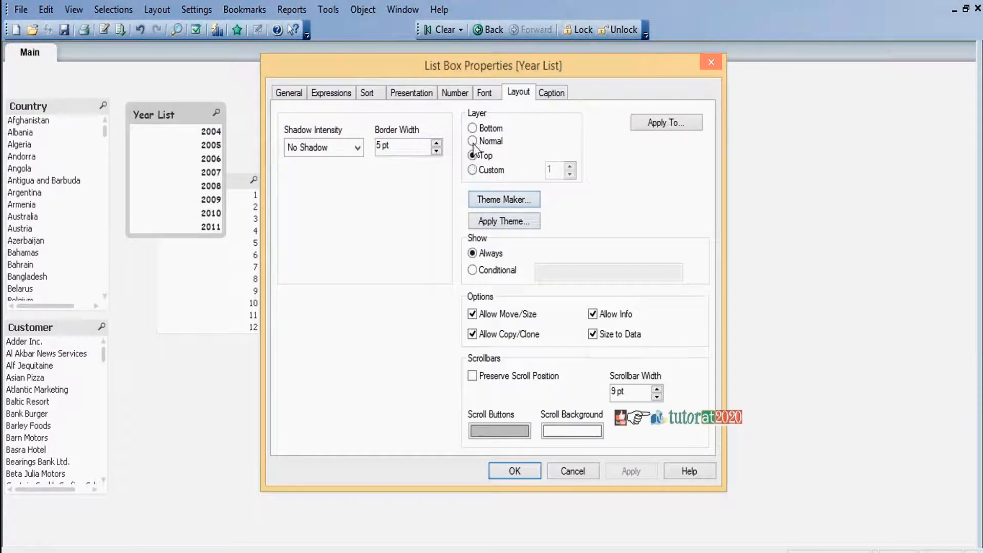
click(472, 128)
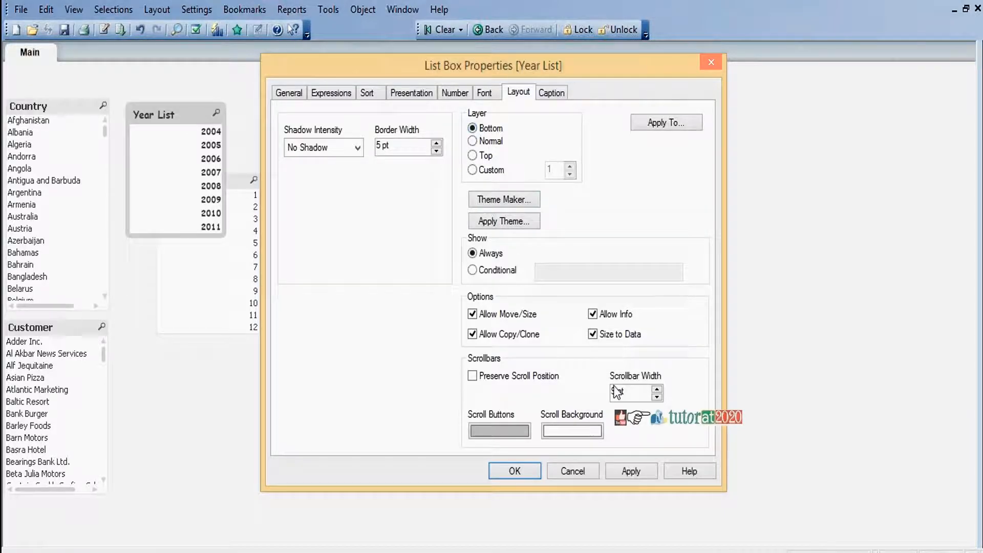
click(629, 468)
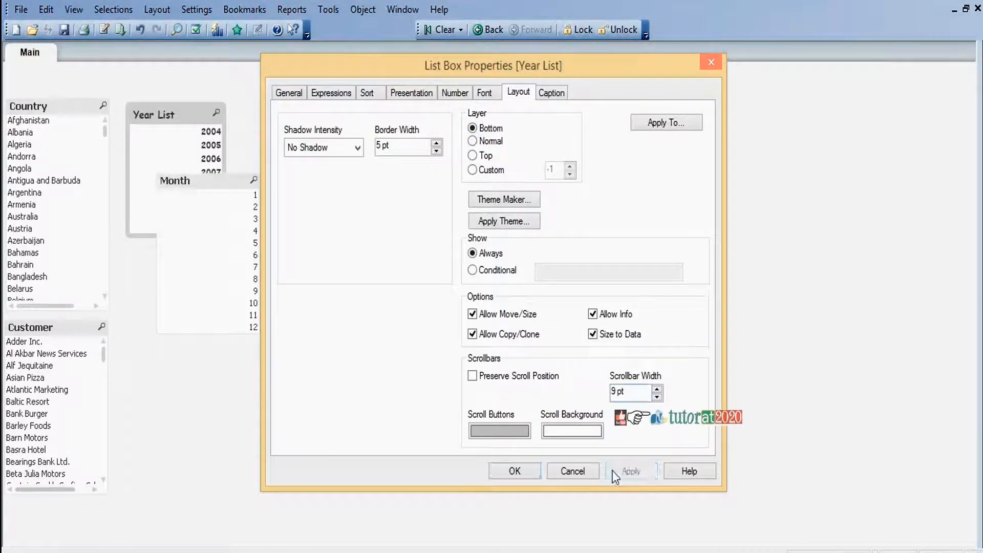
click(527, 469)
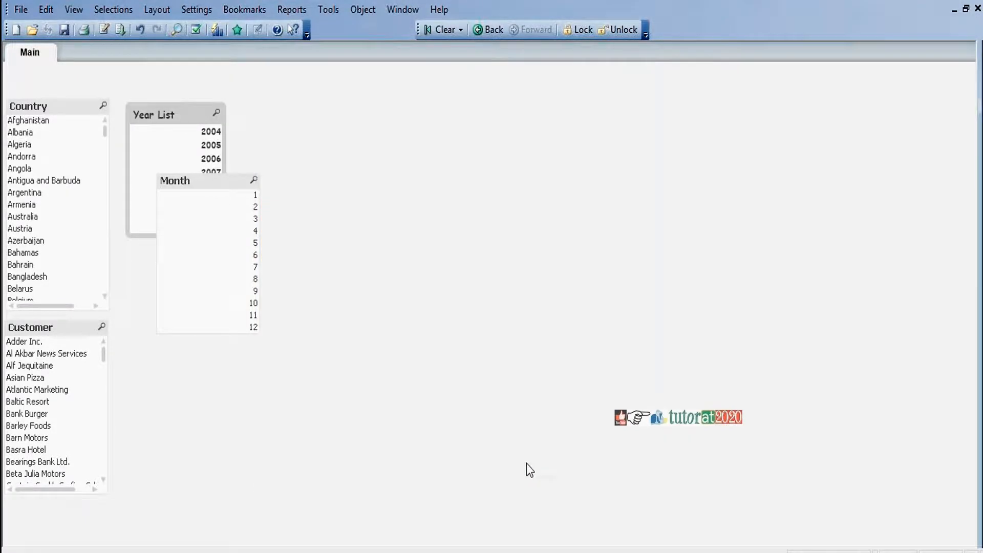
Set the Year list box's layer back to Normal and move the Month list box directly below the Year list box
right_click(192, 112)
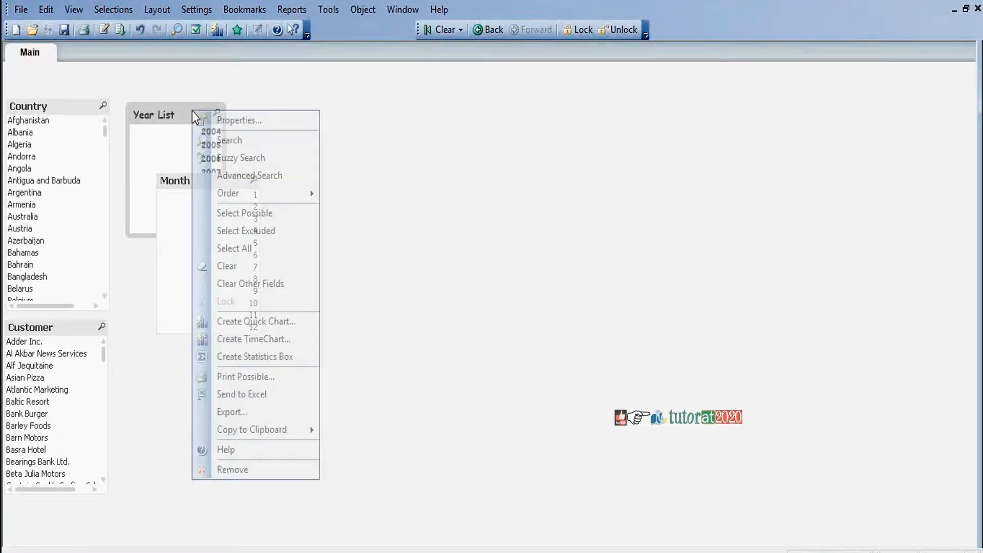
click(240, 126)
click(473, 141)
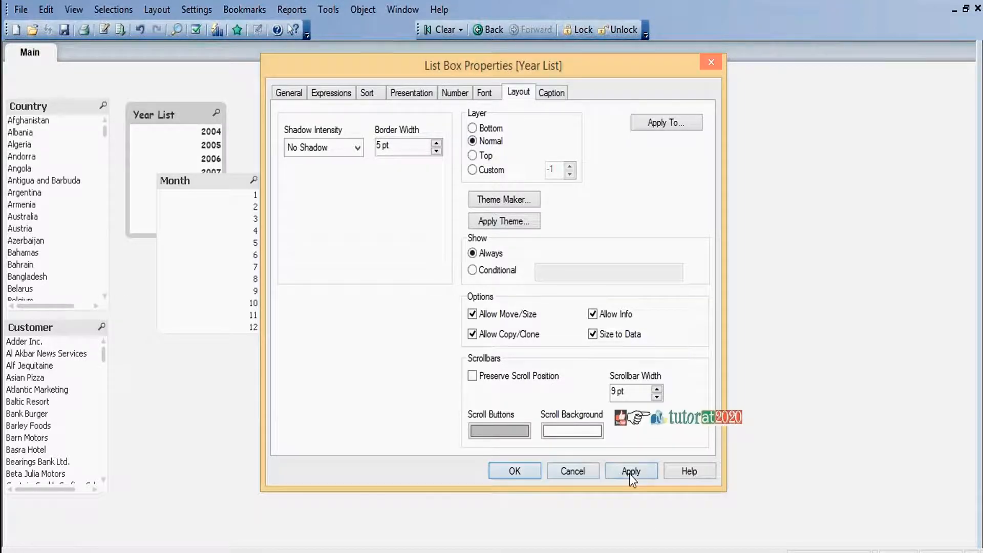
click(514, 471)
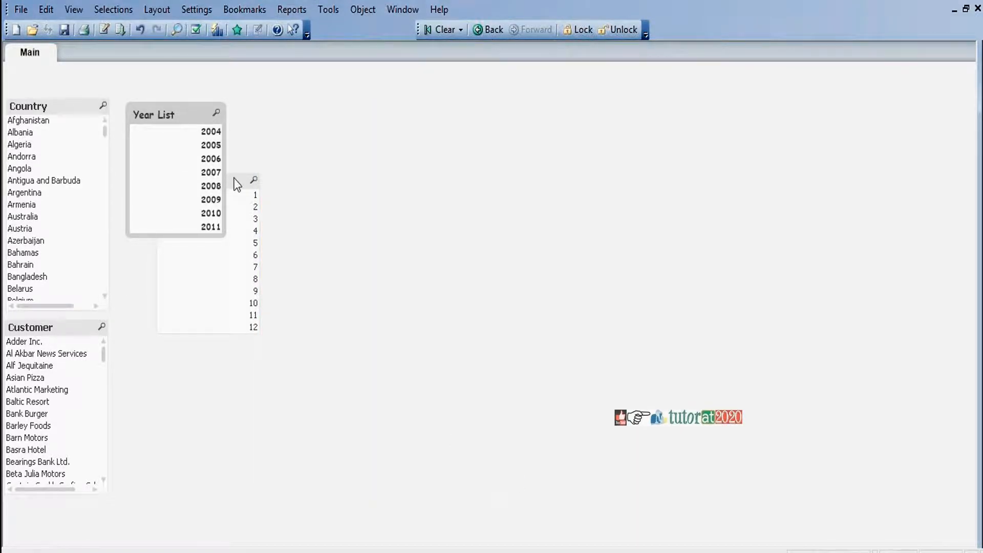
drag(237, 185, 202, 251)
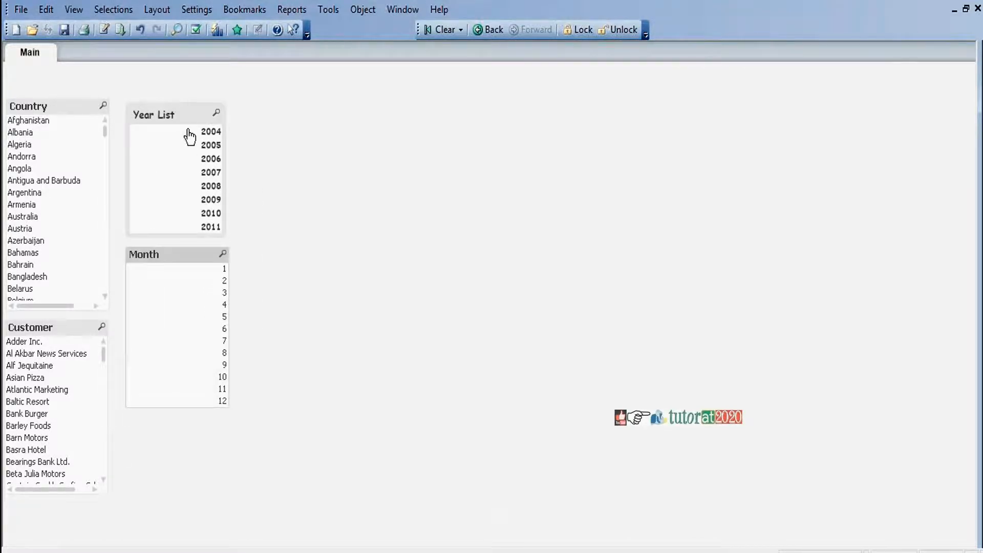
Make the Year list box show conditionally with the expression 1=0 in its layout properties, apply and confirm
right_click(190, 111)
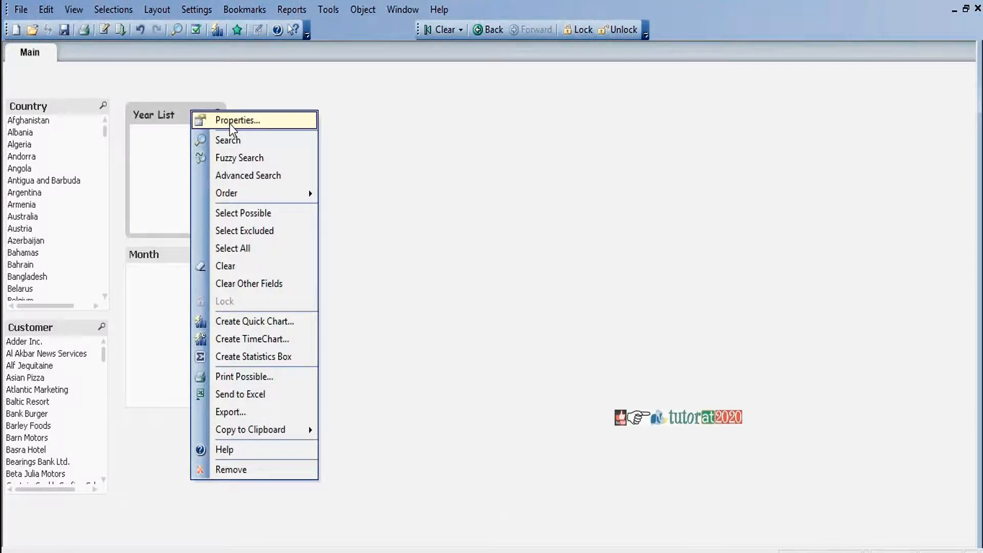
click(229, 123)
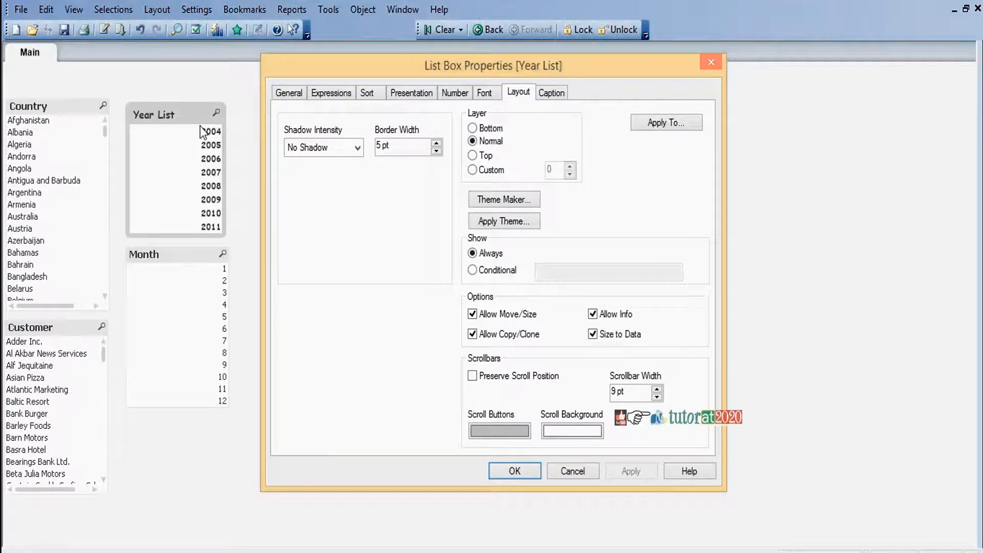
click(472, 270)
click(568, 272)
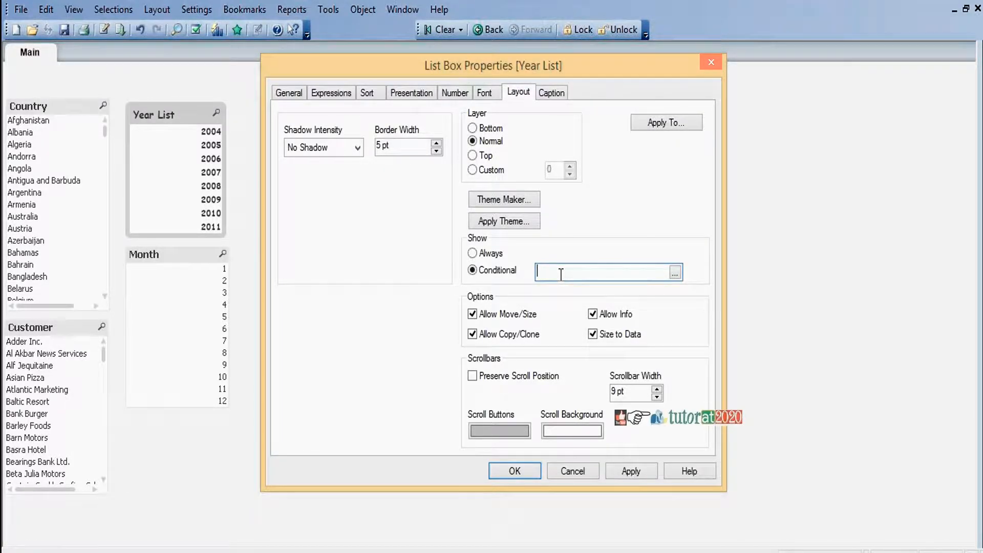
text(1=0)
click(637, 471)
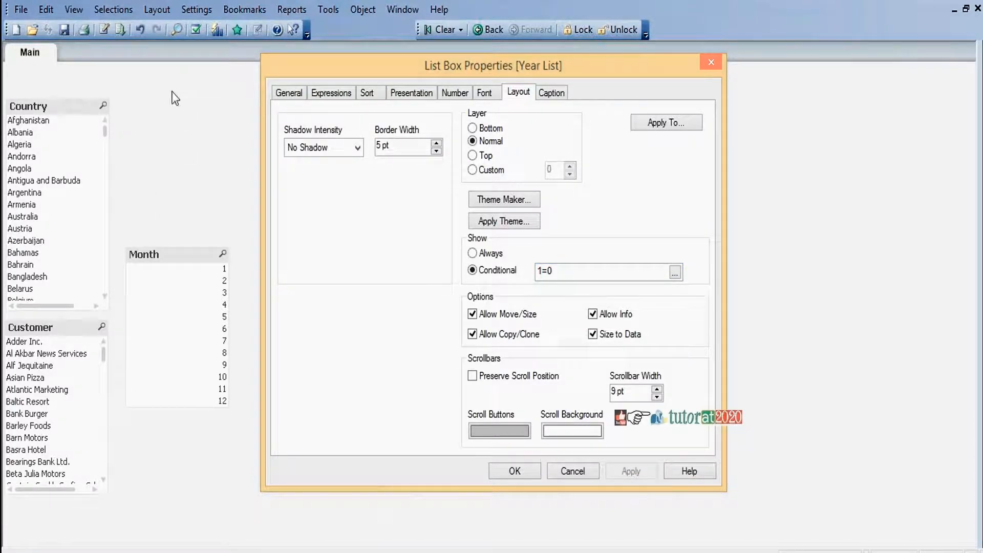
click(507, 474)
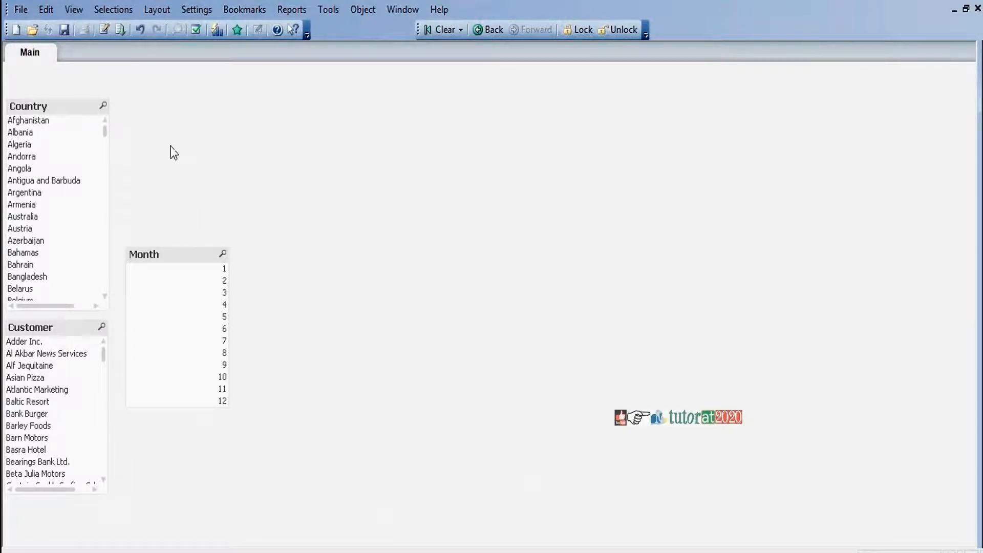
Open the hidden Year list box's properties from the object list in the Main sheet's properties
click(192, 13)
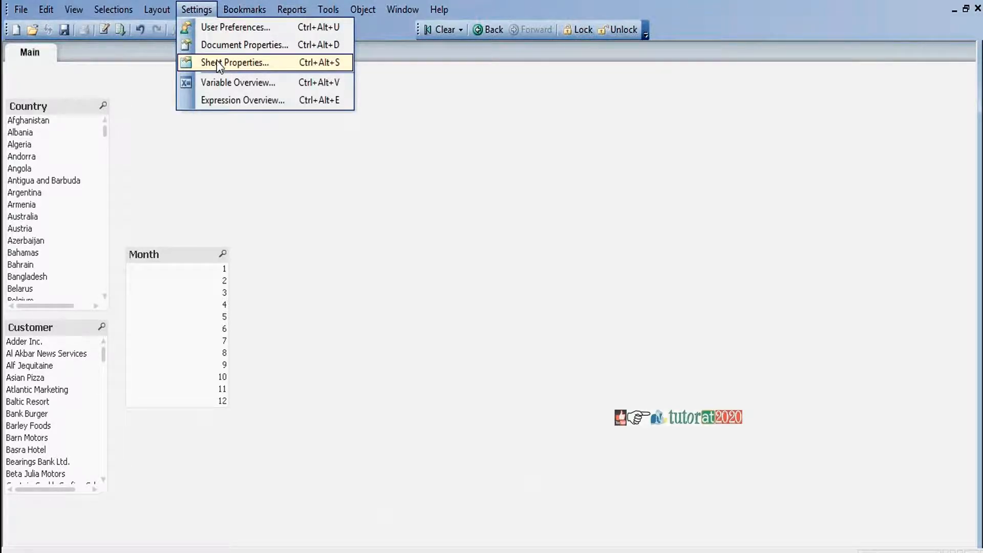
click(238, 62)
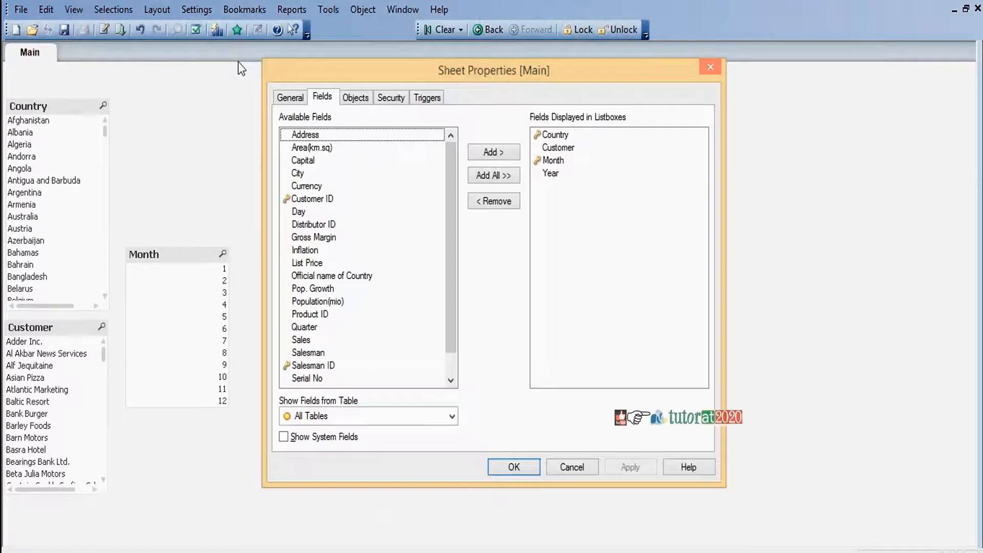
click(353, 98)
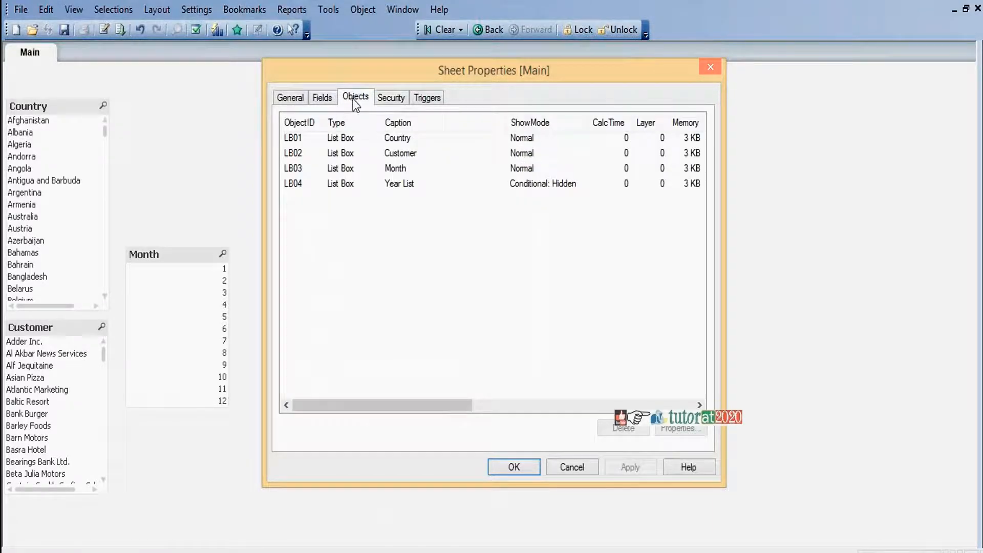
click(535, 183)
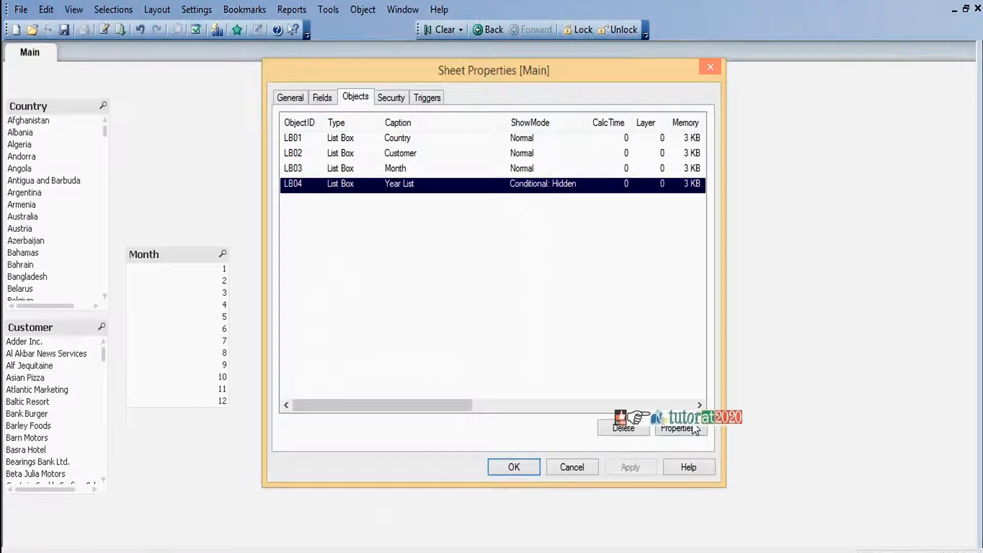
click(680, 428)
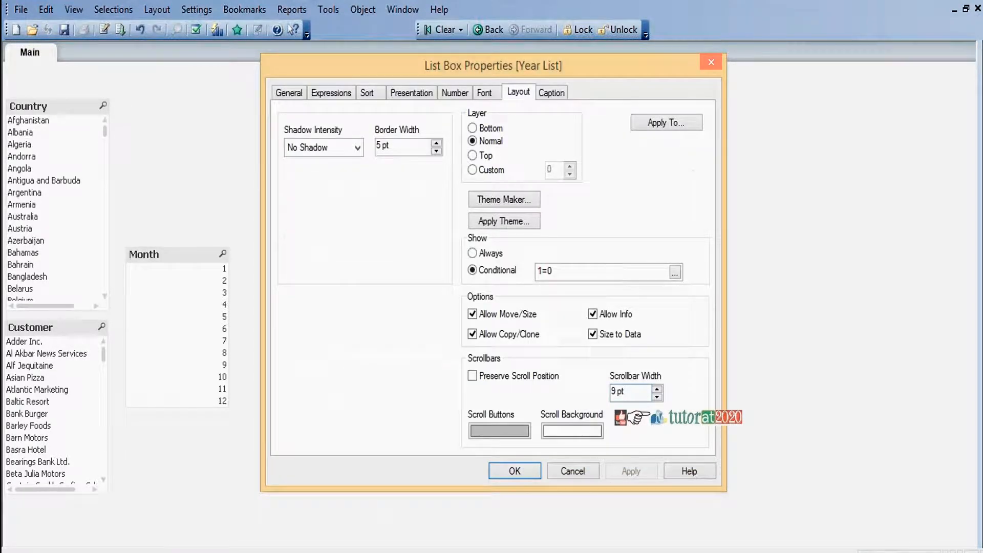
Change the Year list box's show condition to 1=1, apply it and close the list box and sheet properties
click(587, 271)
key(BackSpace)
text(1)
click(640, 478)
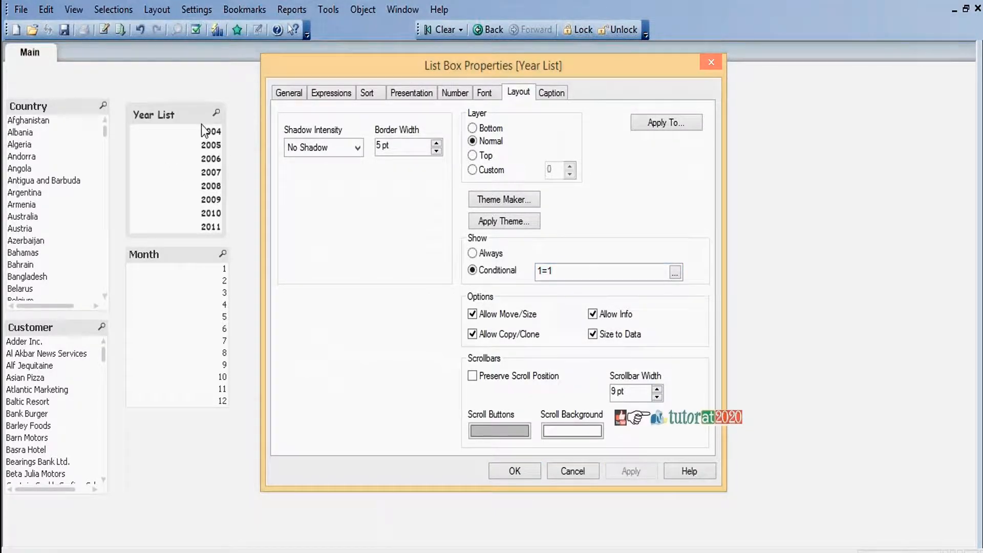
click(535, 473)
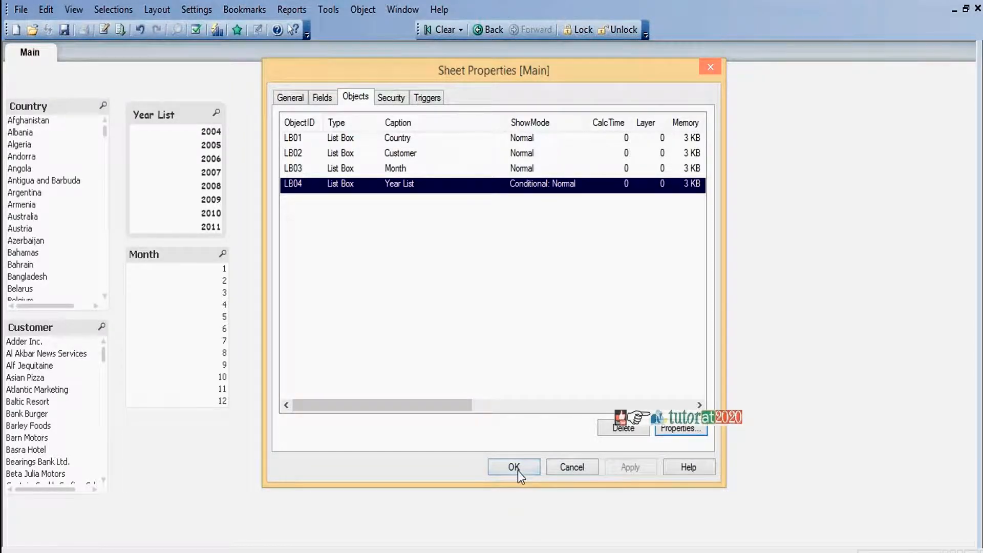
click(514, 467)
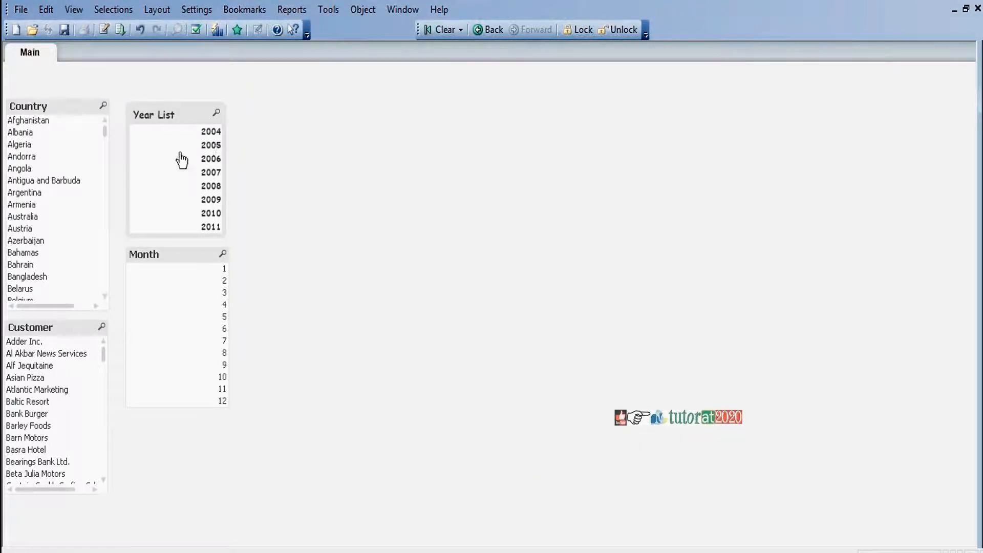
Set the Year list box's conditional show expression to Country='Australia' in its layout properties and confirm
right_click(189, 116)
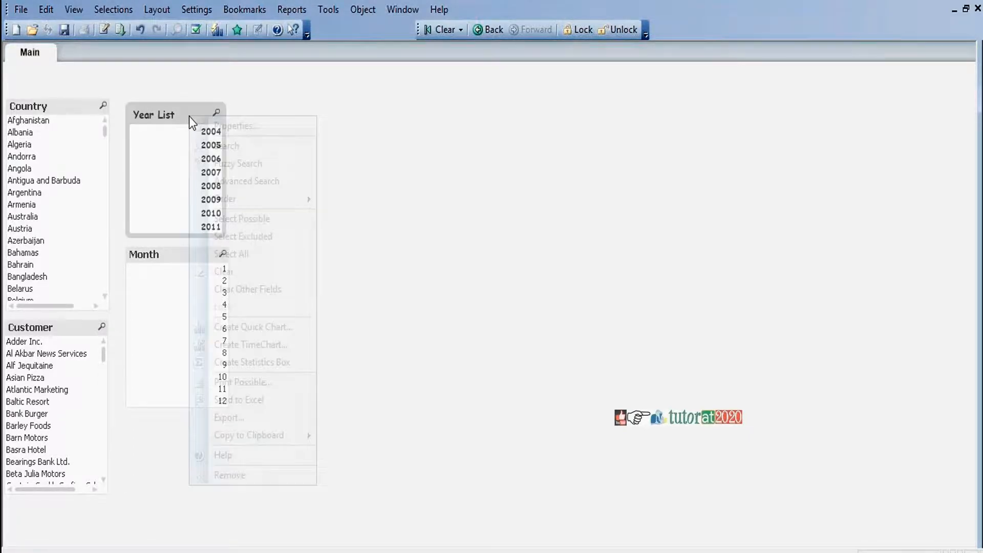
click(235, 126)
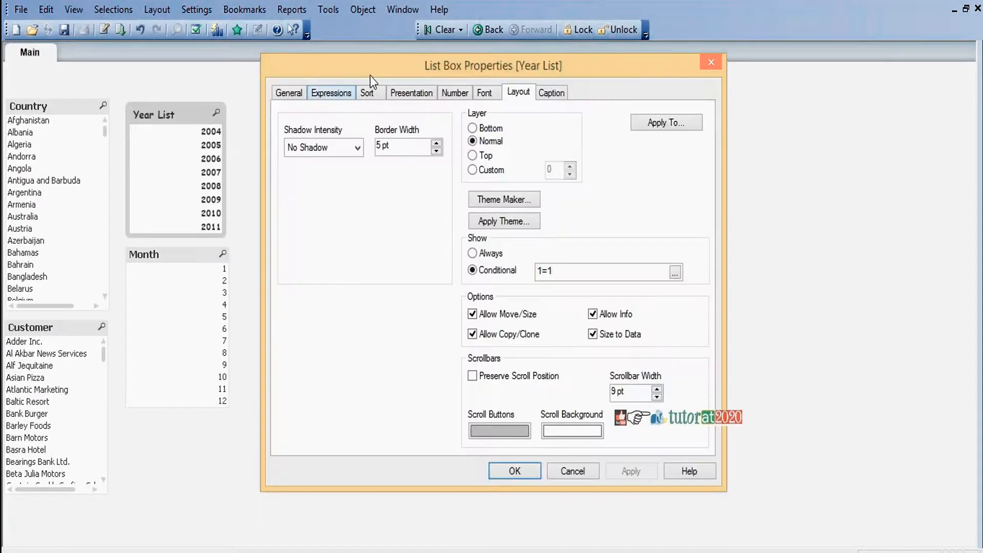
drag(383, 62, 420, 78)
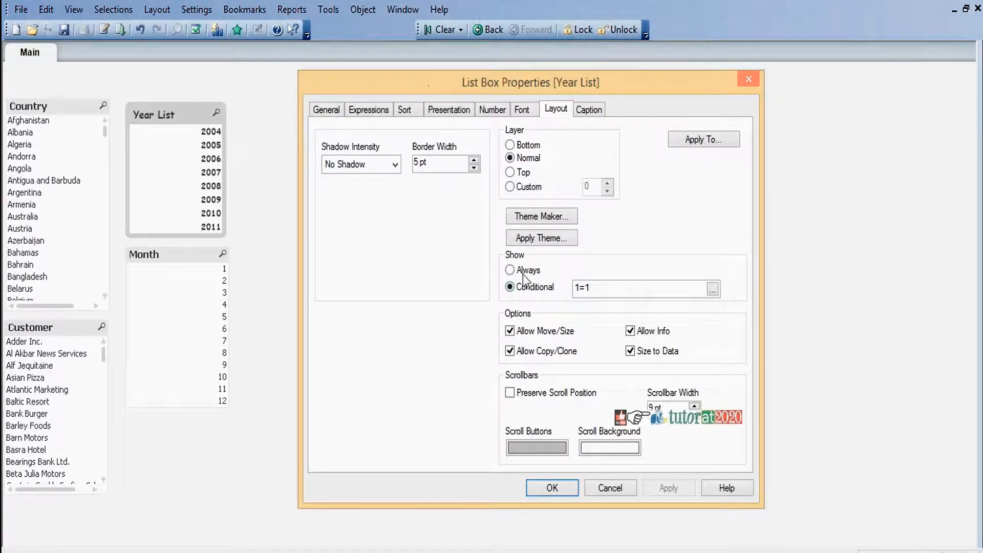
click(636, 288)
key(BackSpace)
key(BackSpace)
key(BackSpace)
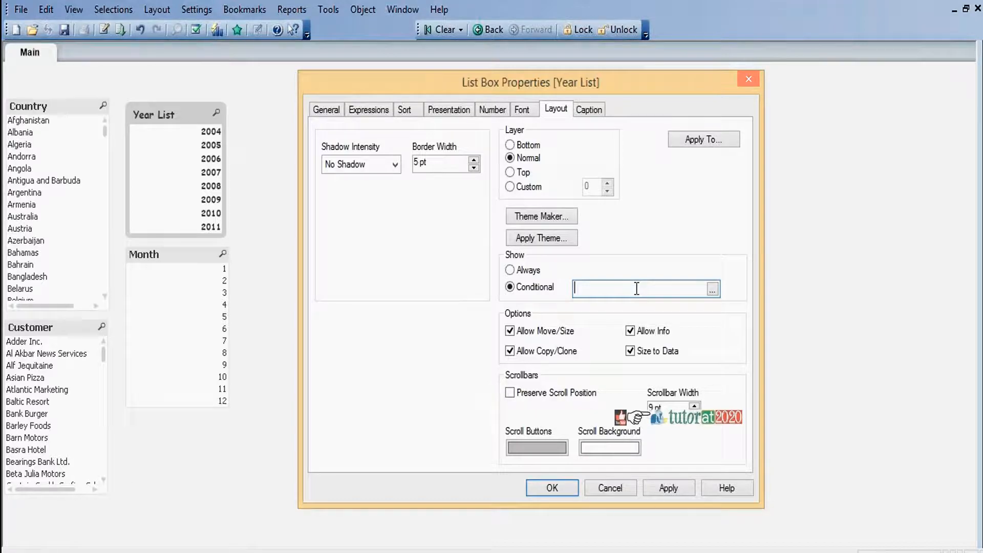
text(Coun)
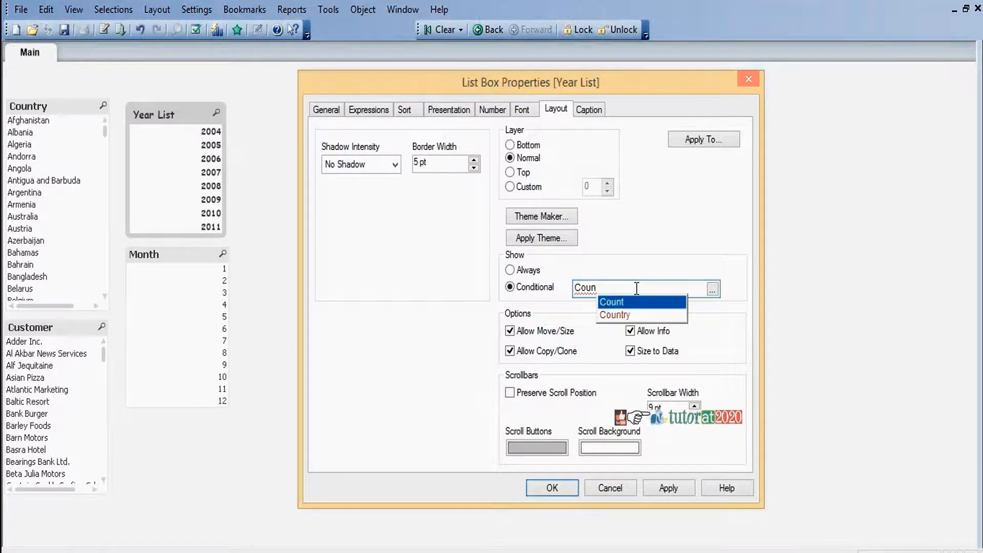
text(try=)
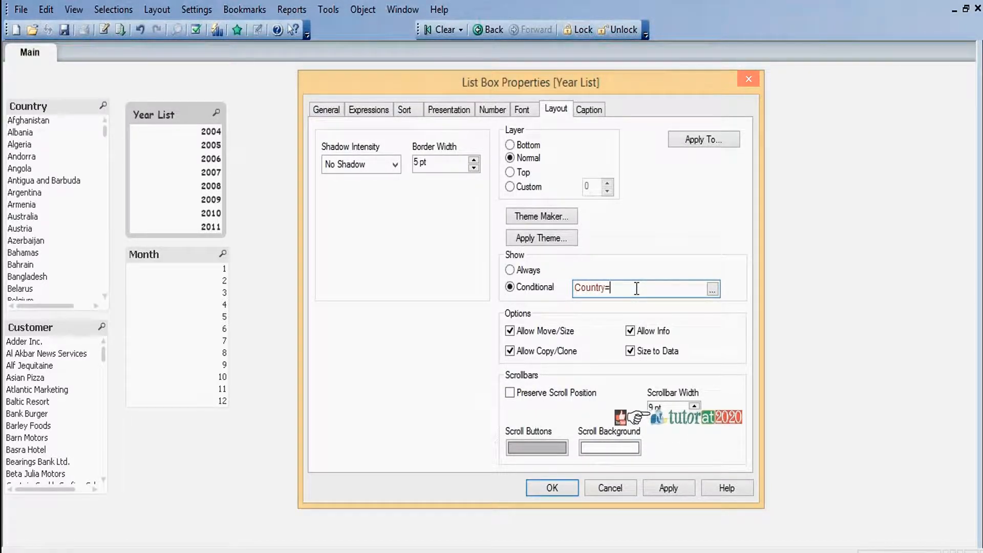
text('Australia')
click(551, 488)
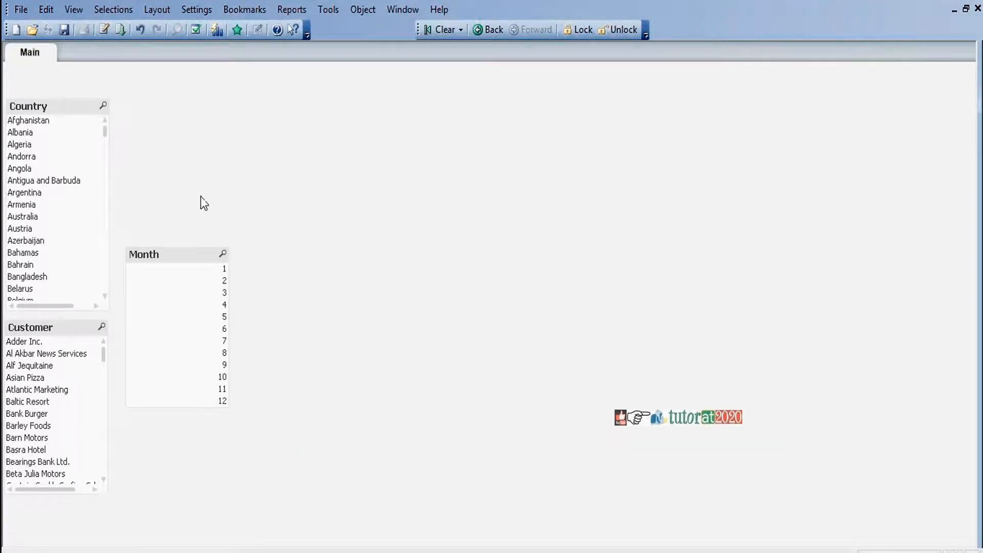
Test the Year list box's show condition by selecting Australia, Albania, Afghanistan and again Australia in the Country list box
click(22, 218)
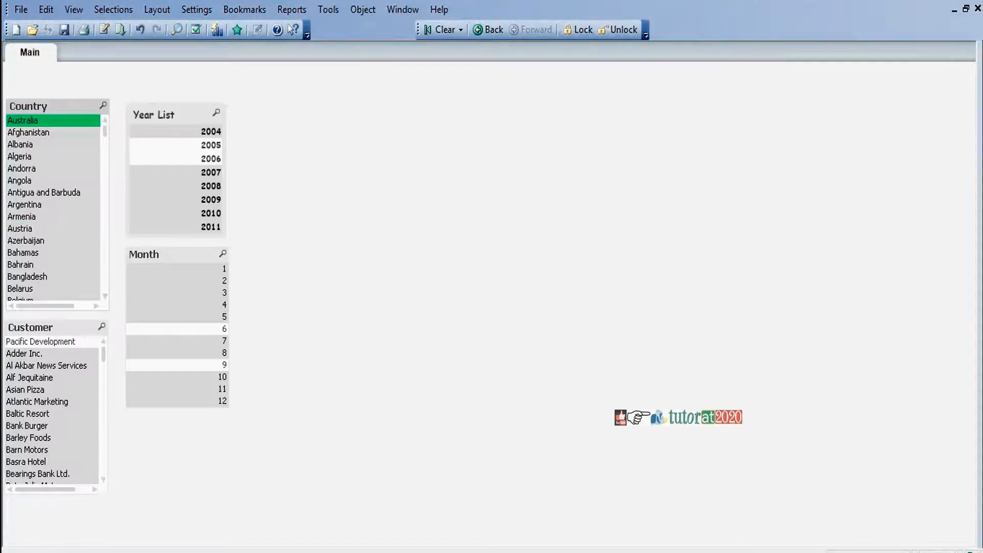
click(25, 145)
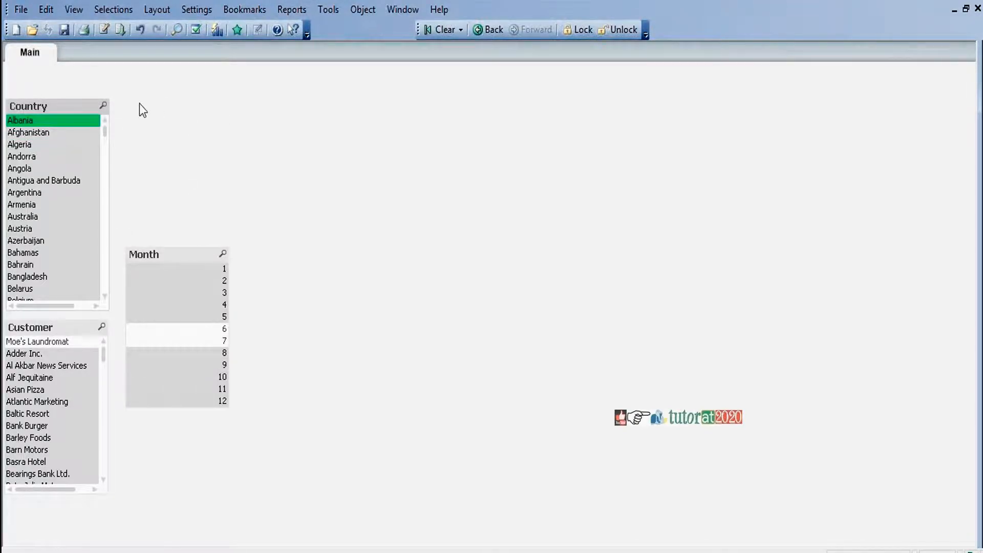
click(41, 133)
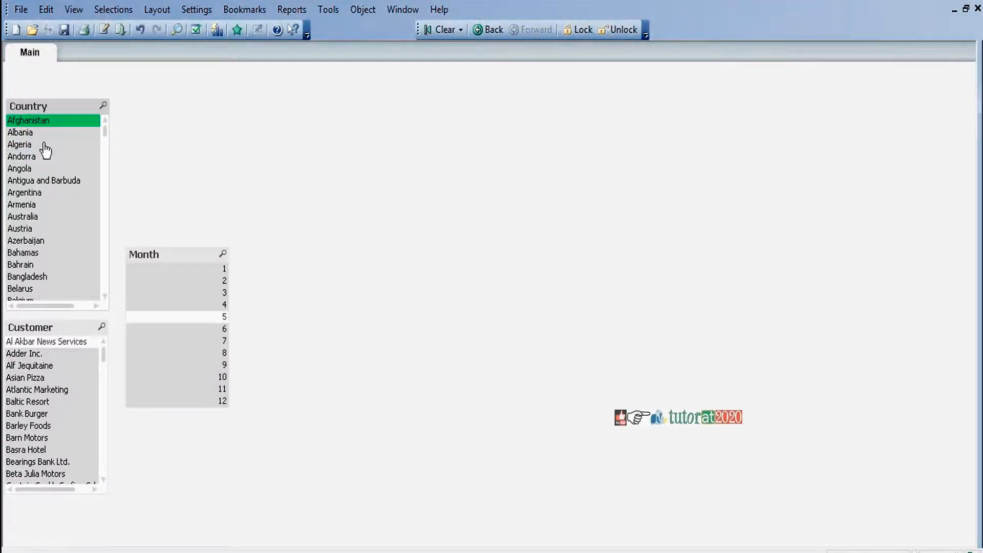
click(28, 220)
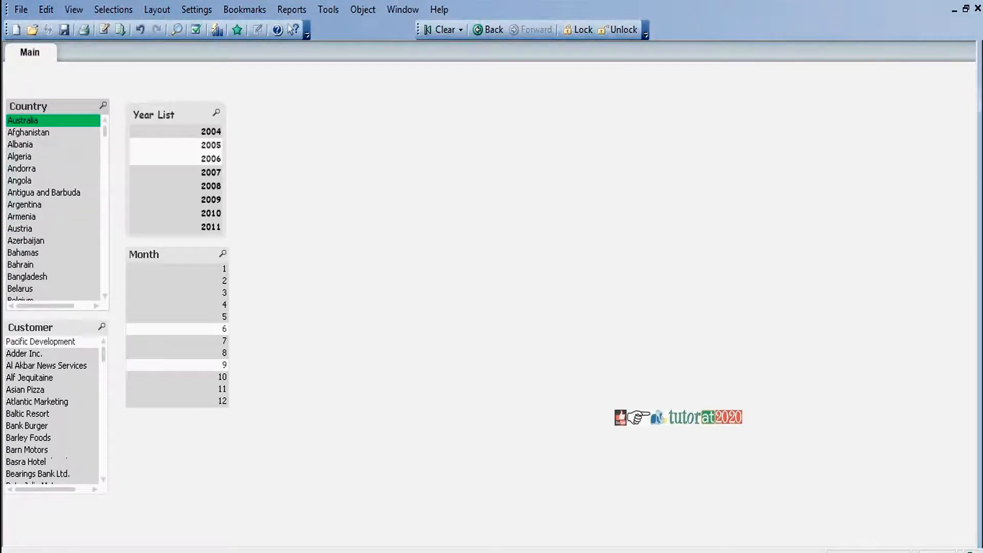
Set the Year list box to show always in its layout properties, apply it, view the caption settings and confirm
right_click(181, 115)
click(196, 124)
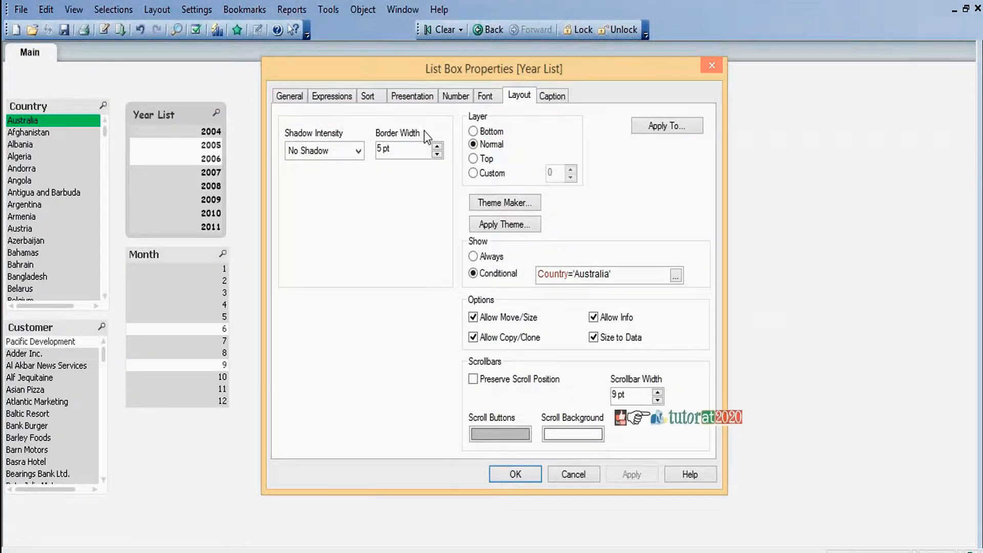
drag(364, 67, 449, 92)
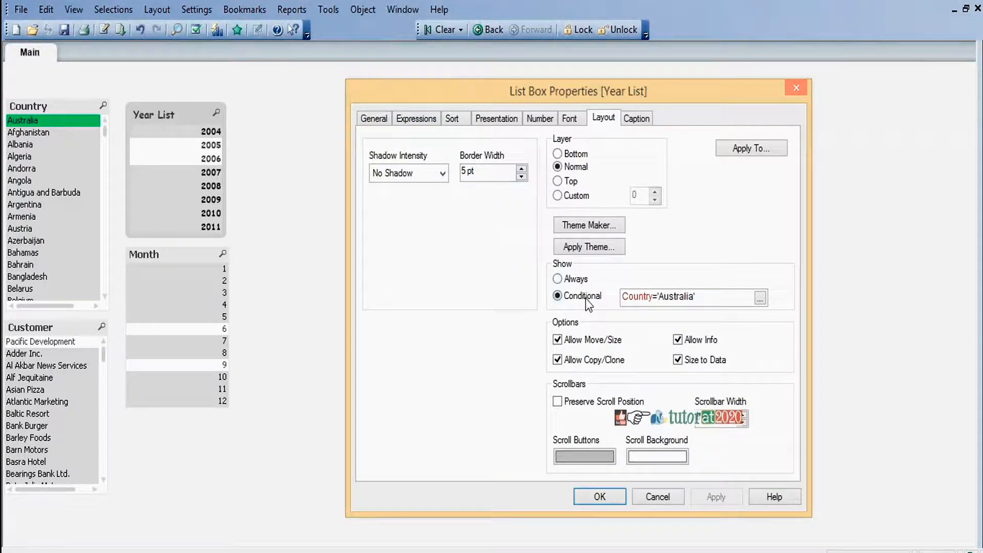
click(558, 280)
click(719, 499)
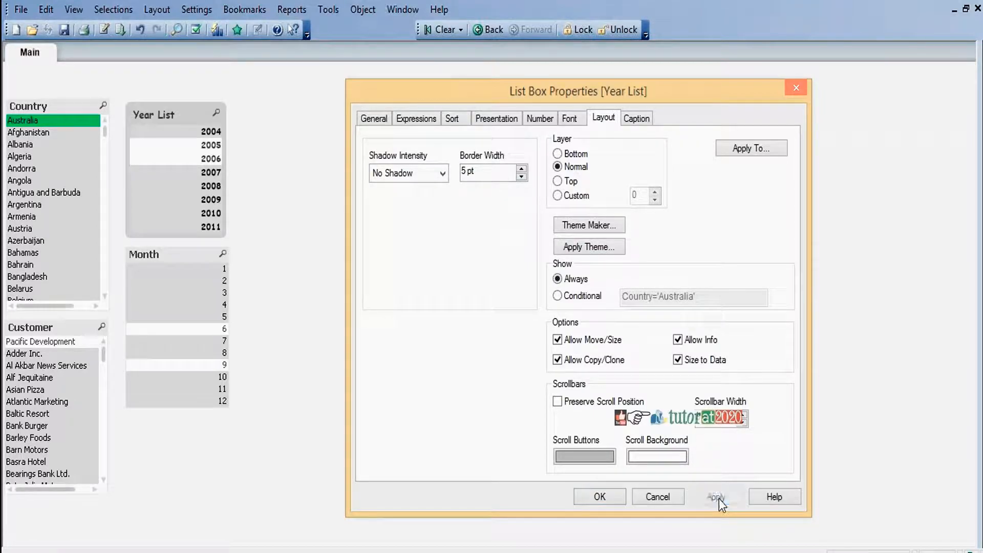
click(637, 121)
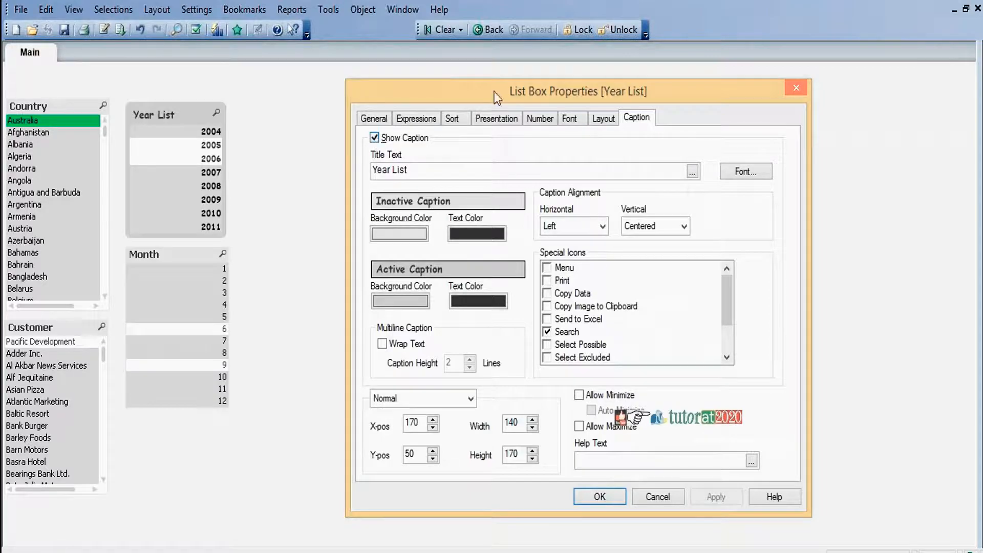
click(600, 496)
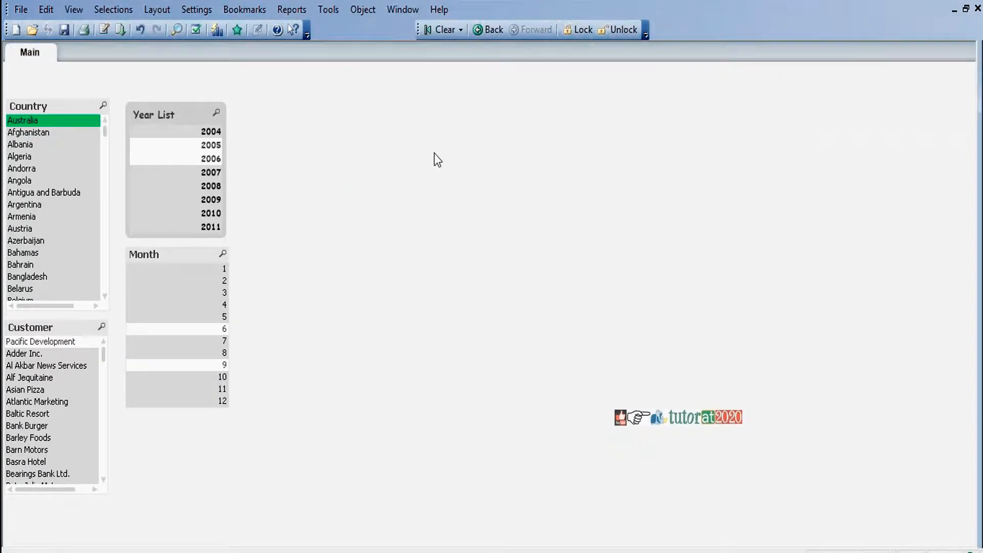
Clear all current selections and reopen the Year list box's caption properties
click(444, 31)
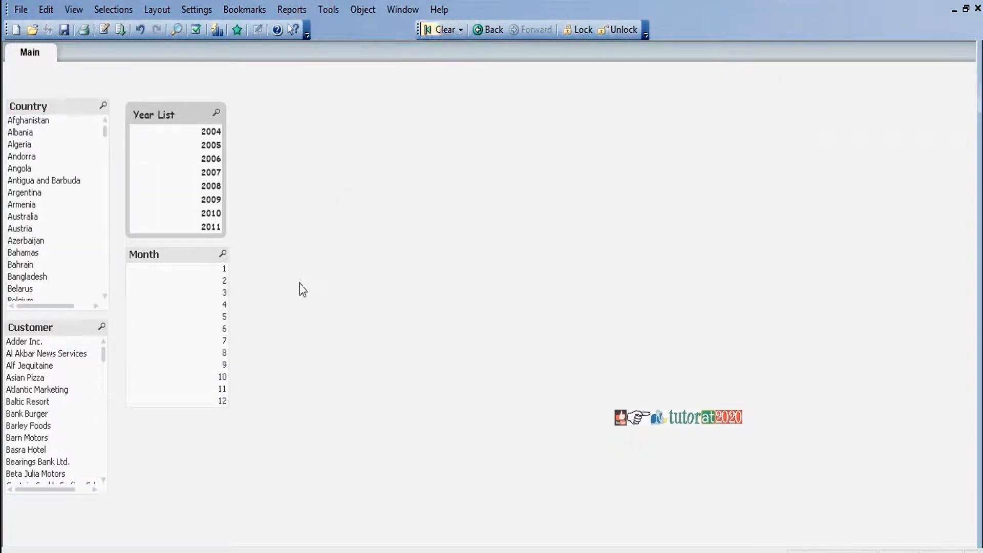
right_click(191, 120)
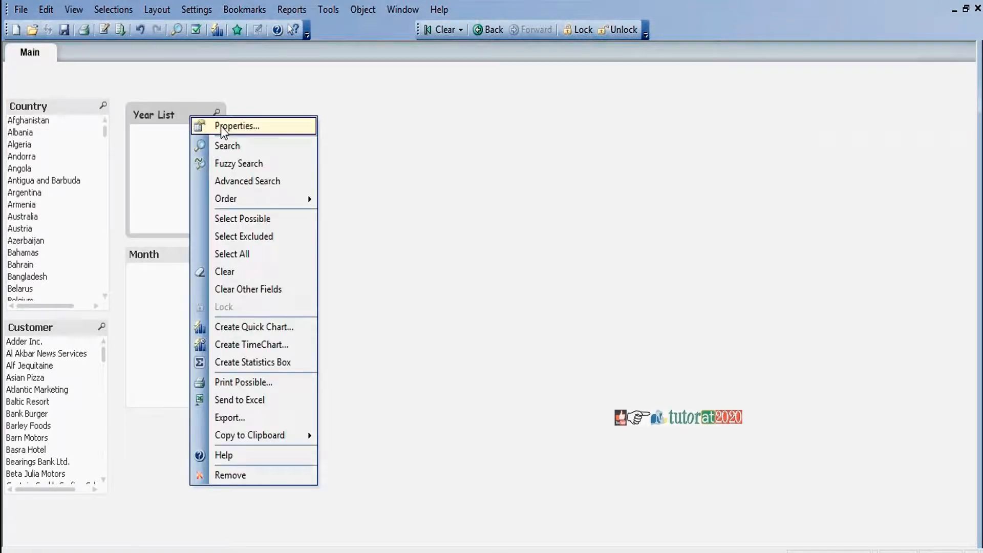
click(205, 125)
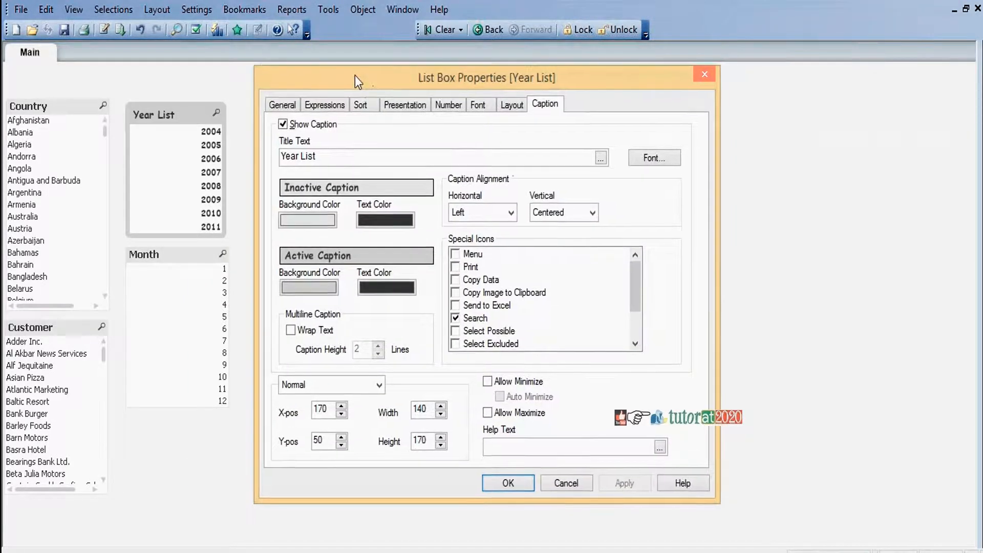
drag(370, 94, 371, 96)
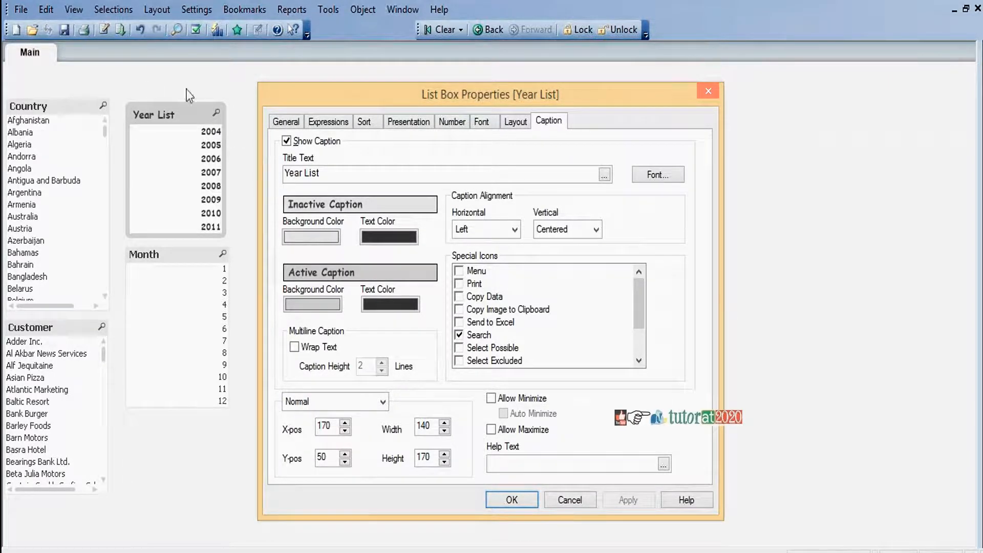
Hide the Year list box's caption and apply it, then turn the caption back on and apply again
click(287, 142)
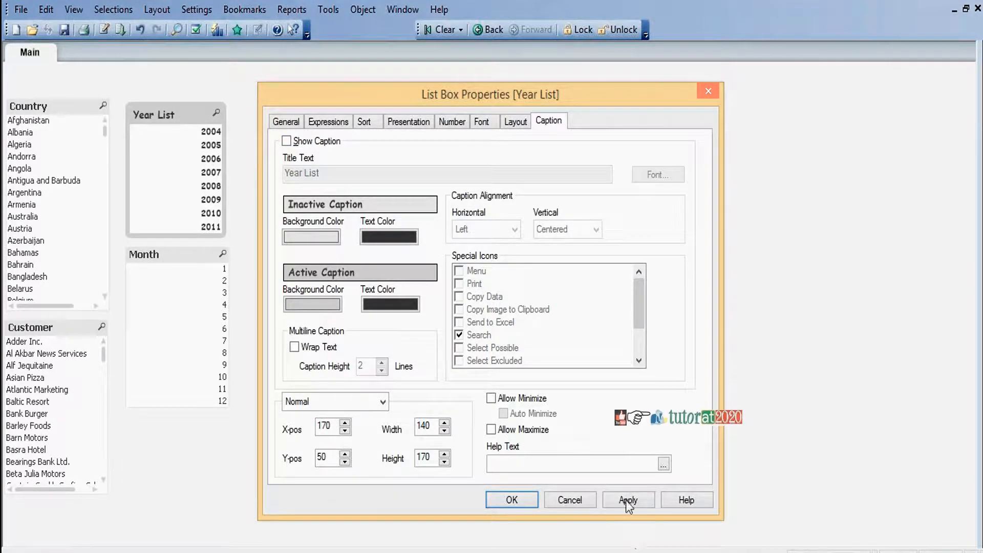
click(627, 499)
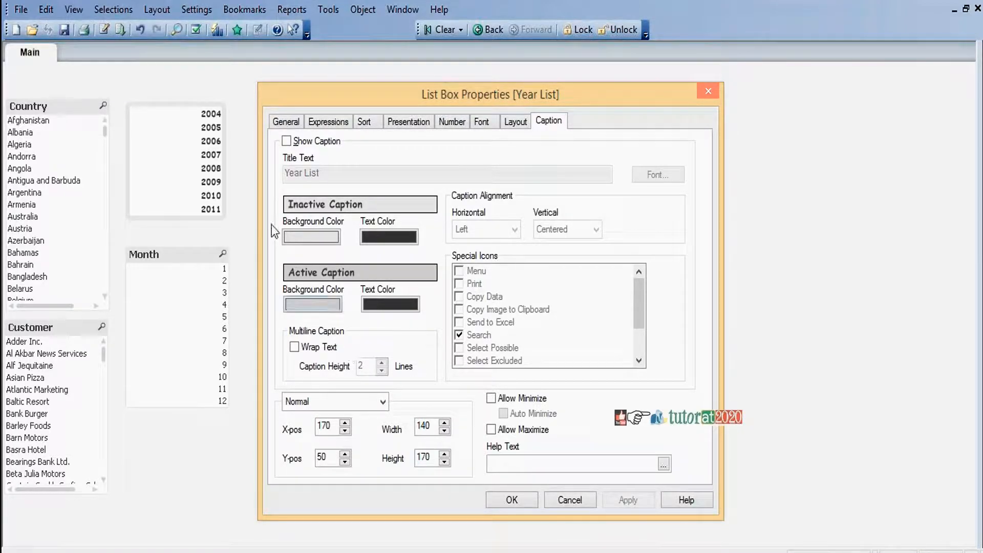
click(287, 141)
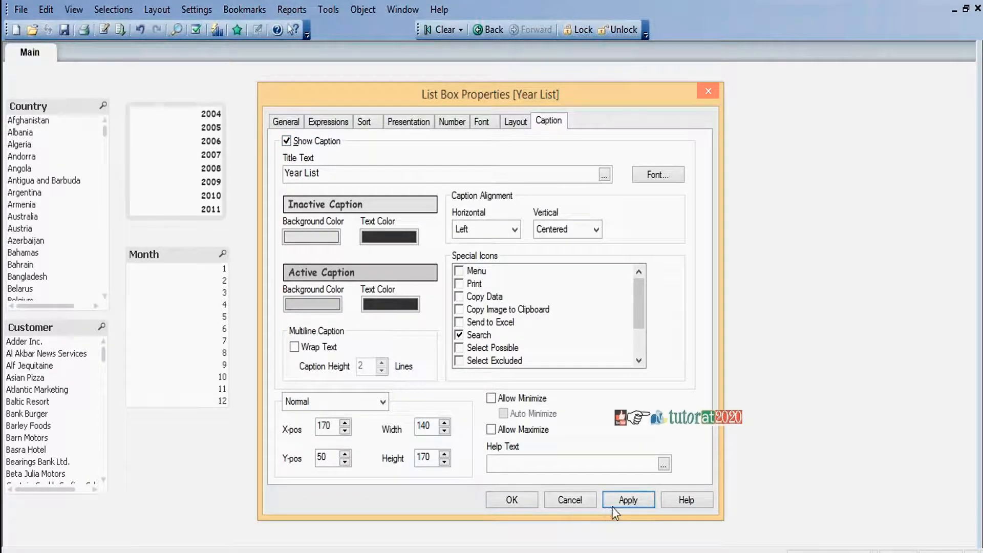
click(626, 501)
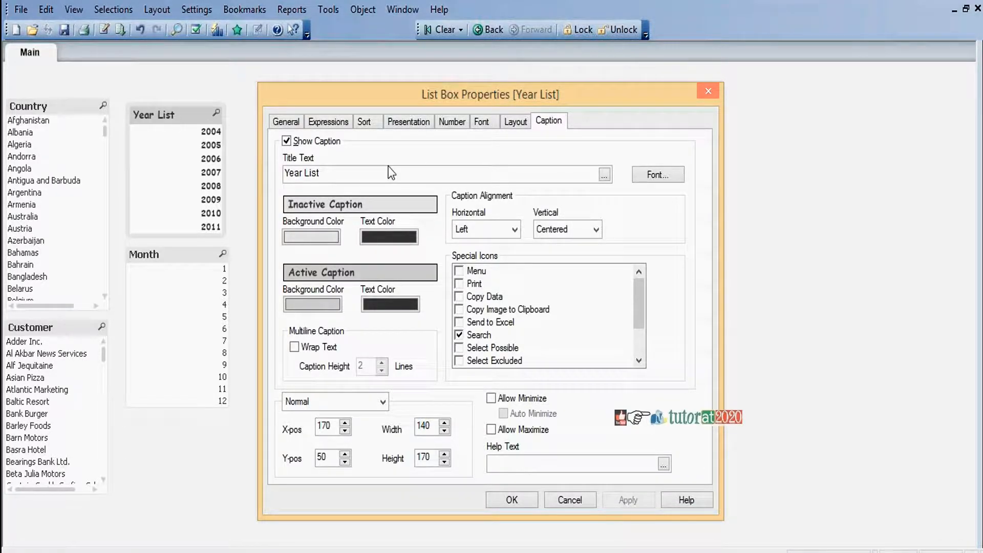
Shorten the Year list box's title text to Year and apply it
click(364, 171)
key(BackSpace)
key(BackSpace)
key(BackSpace)
key(BackSpace)
key(BackSpace)
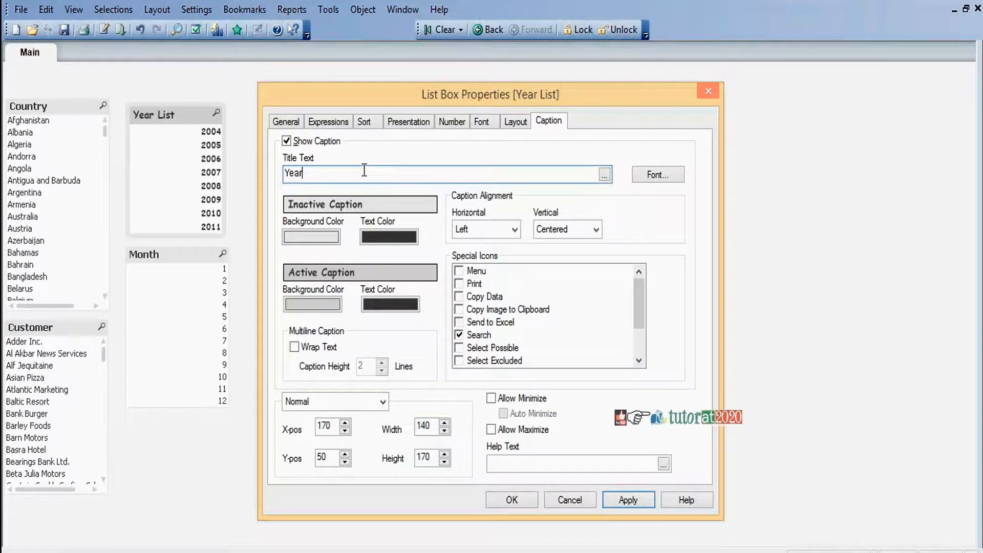
click(627, 498)
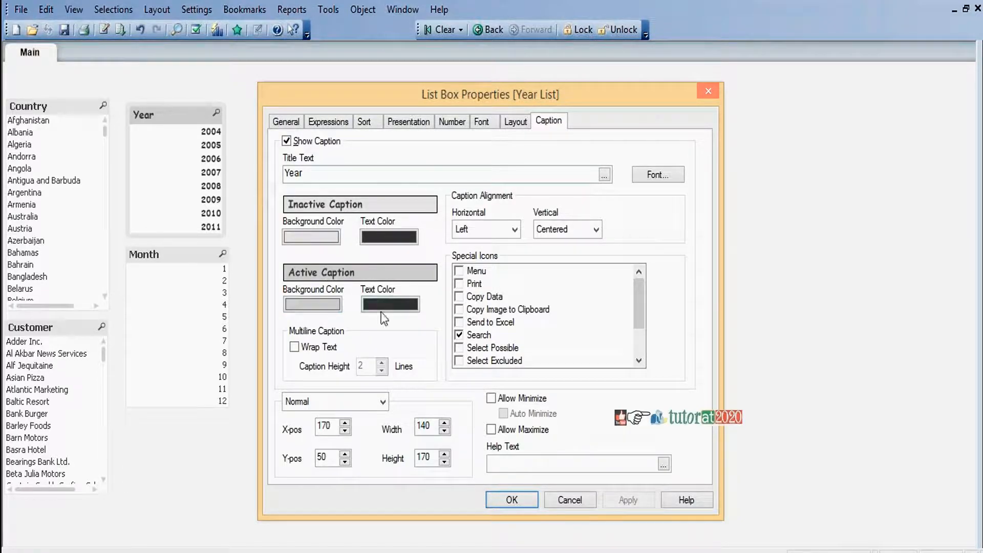
Set the Year list box's active caption background to a solid orange-red from the basic colors
click(314, 304)
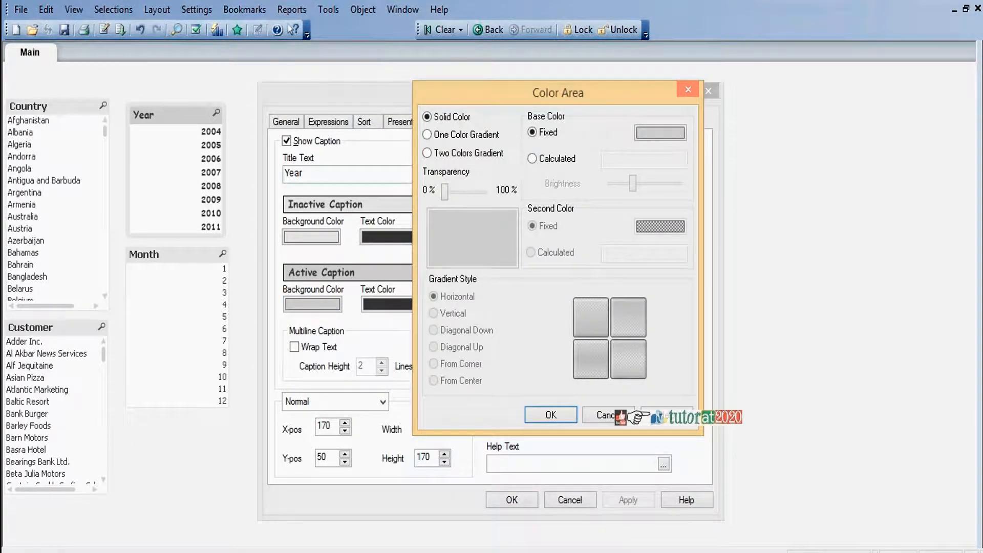
click(656, 134)
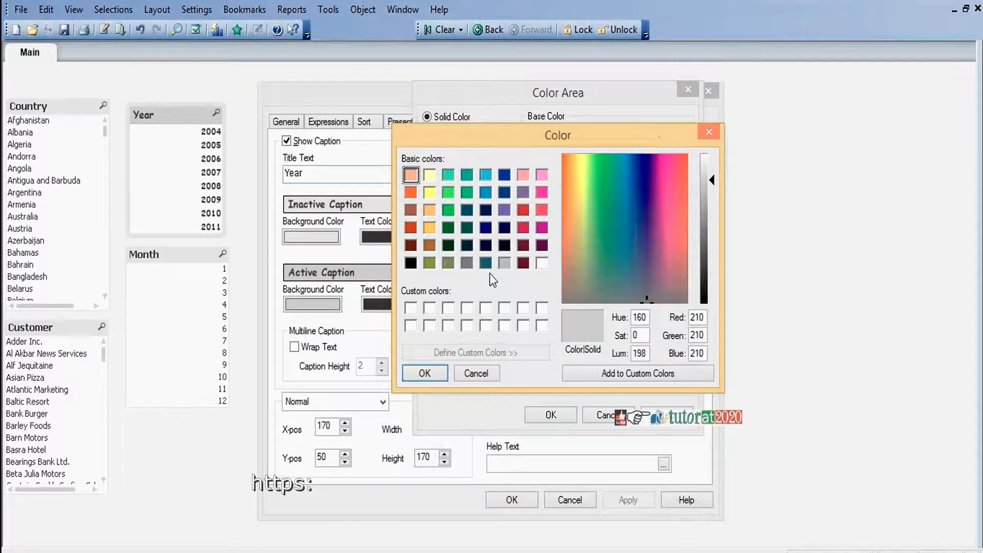
click(410, 229)
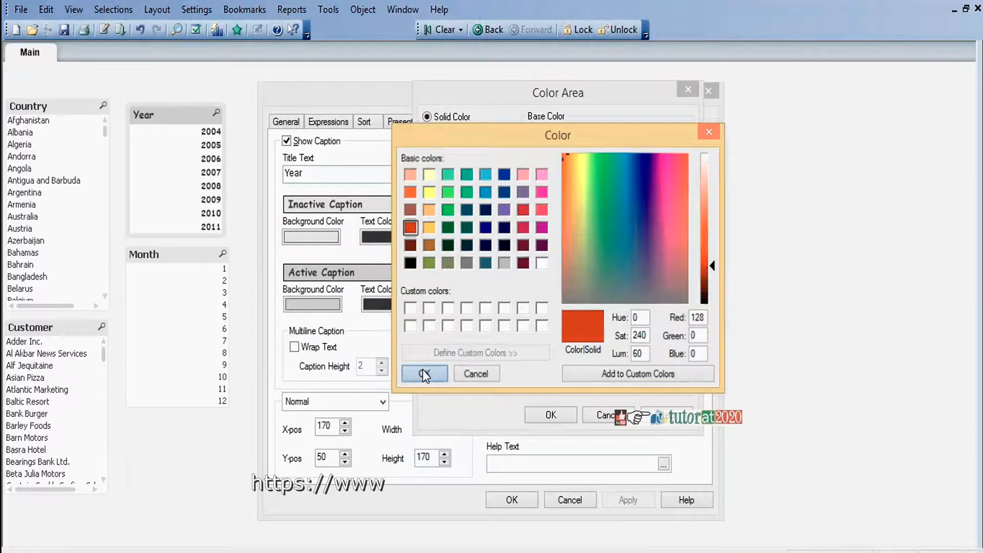
click(424, 373)
click(556, 418)
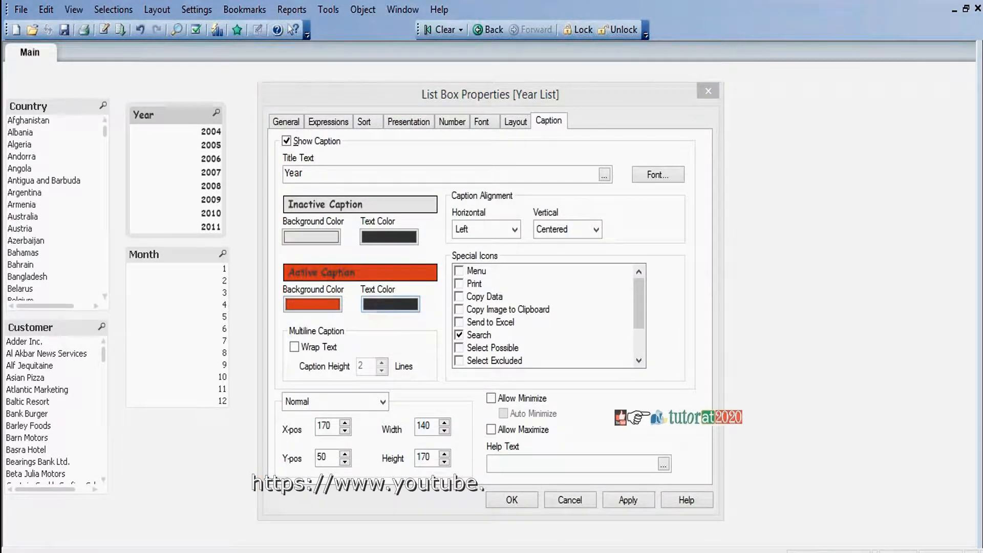
Set the active caption's text color to white and apply the Year list box's caption changes
click(383, 303)
click(659, 134)
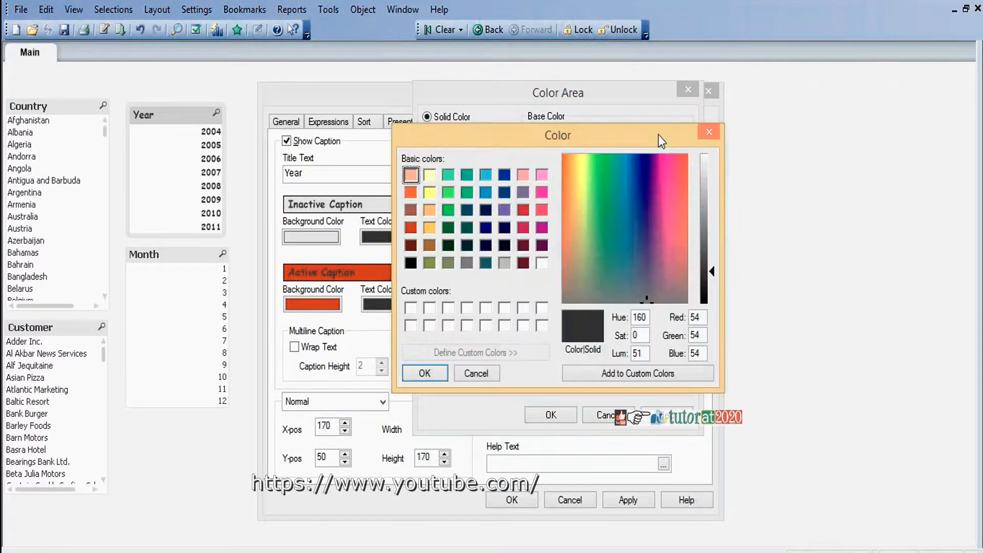
click(542, 263)
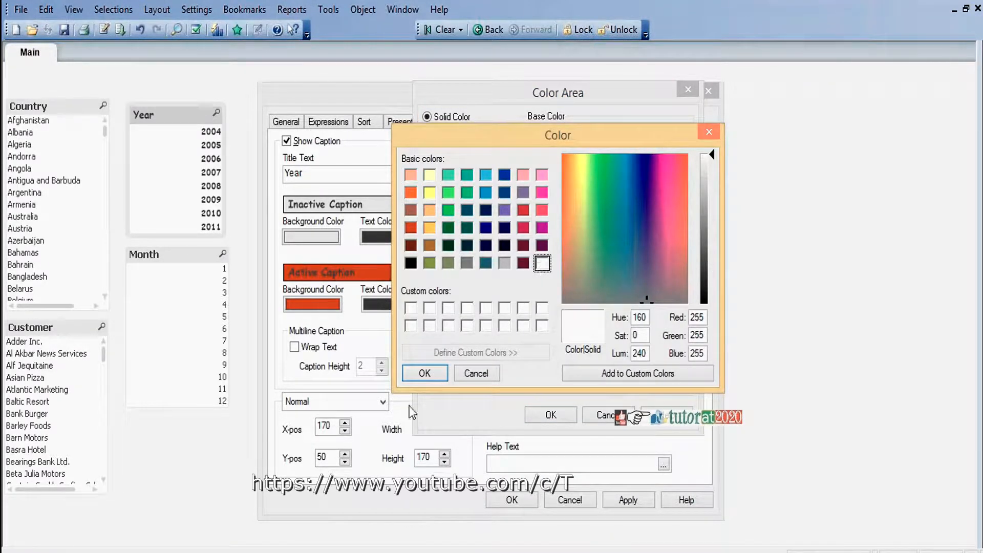
click(427, 372)
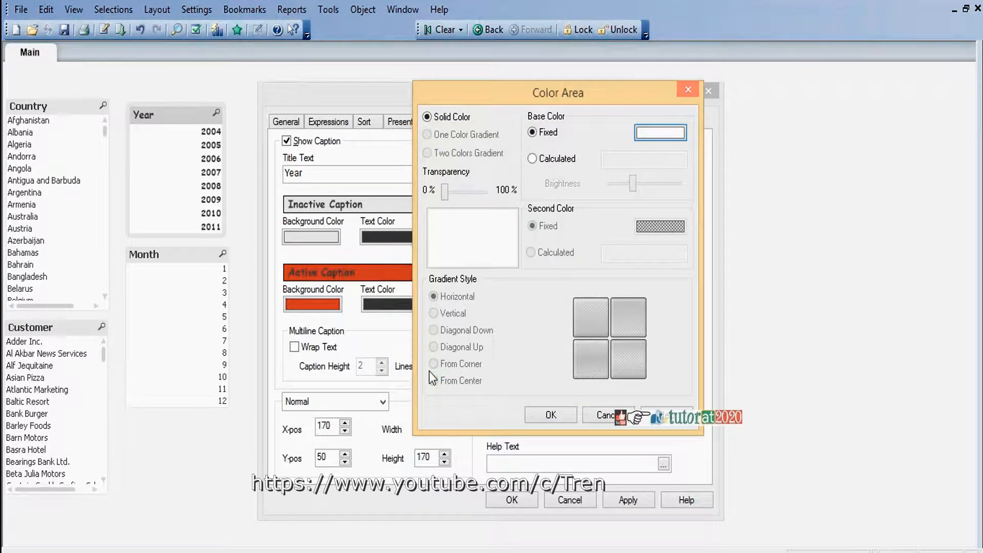
click(552, 414)
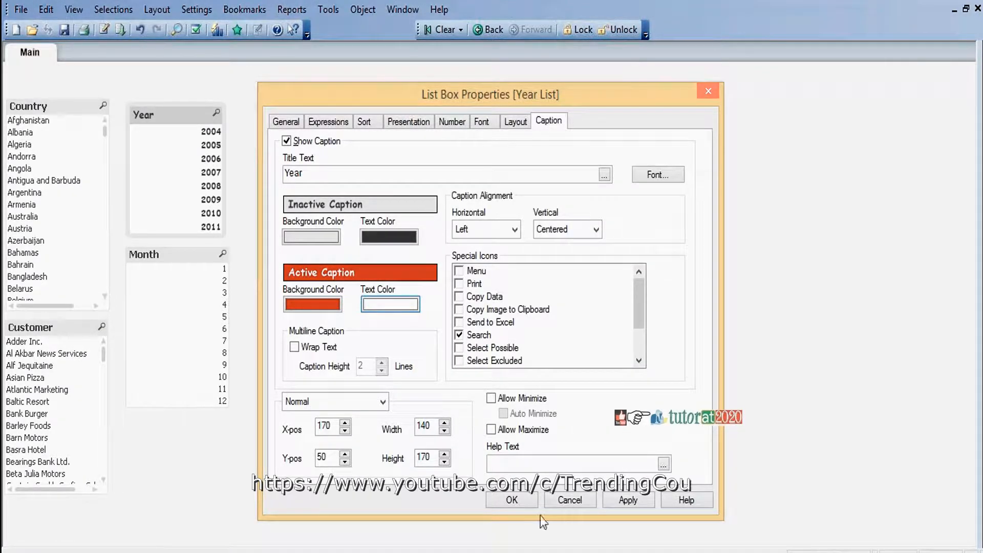
click(621, 502)
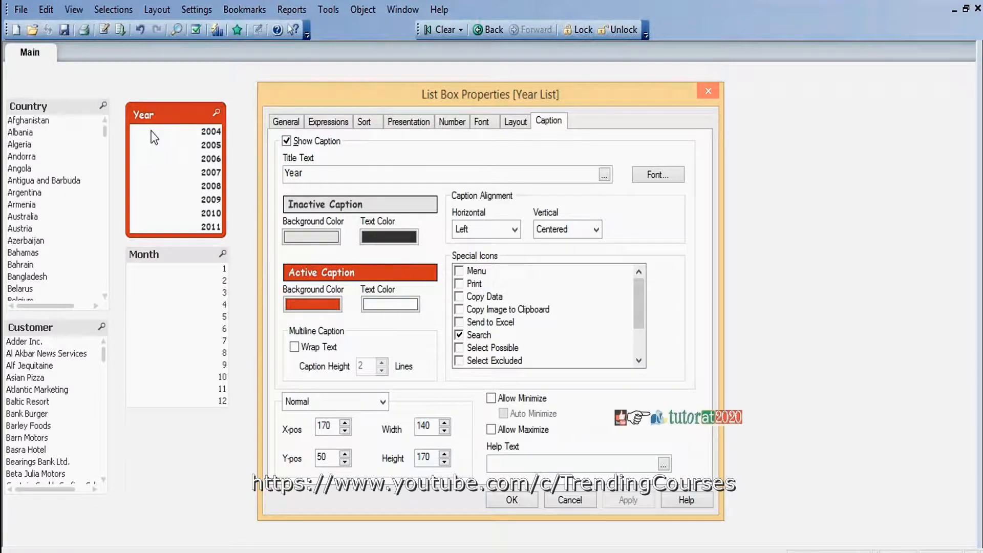
Confirm the Year list box's caption changes, activate the list box on the sheet, and reopen its caption properties
click(525, 505)
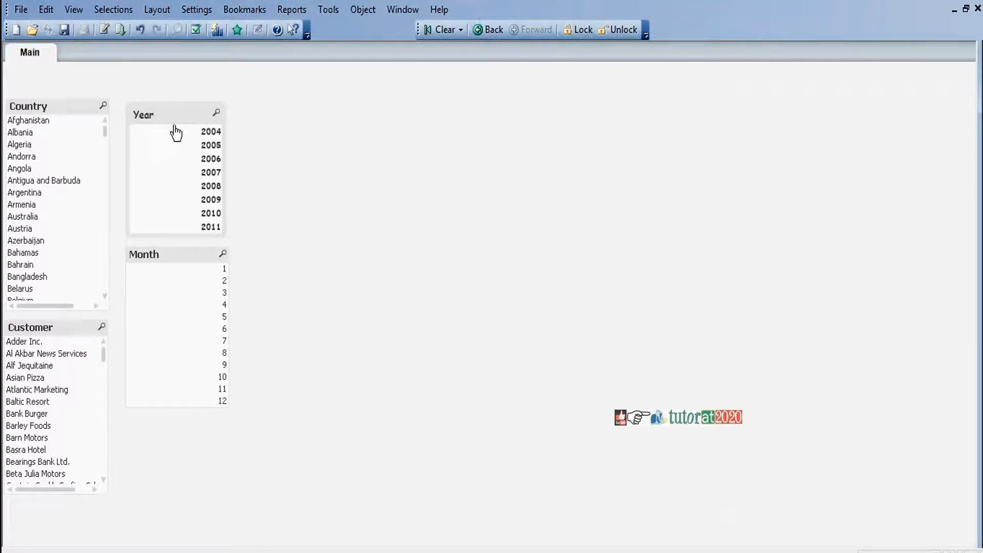
click(179, 110)
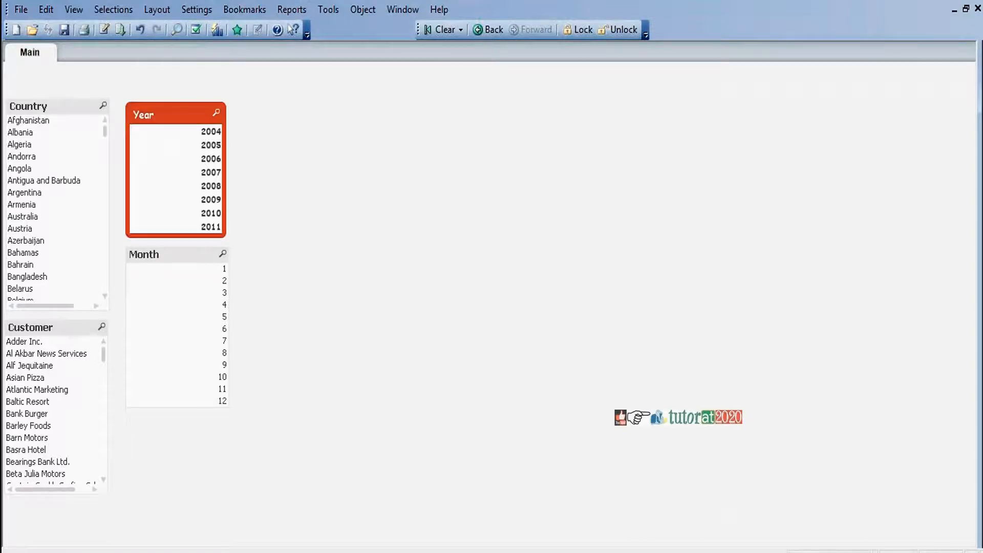
right_click(183, 111)
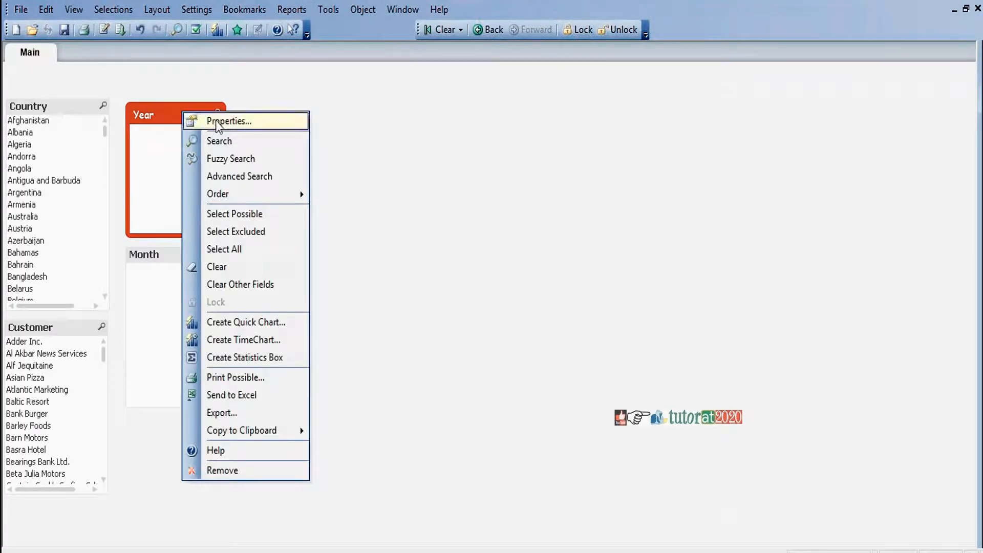
click(216, 121)
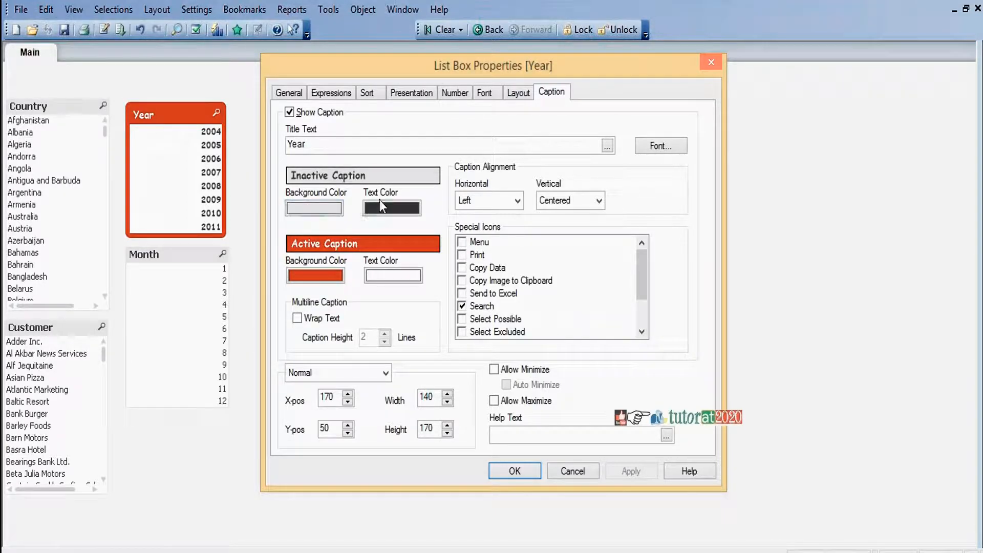
drag(394, 63, 403, 103)
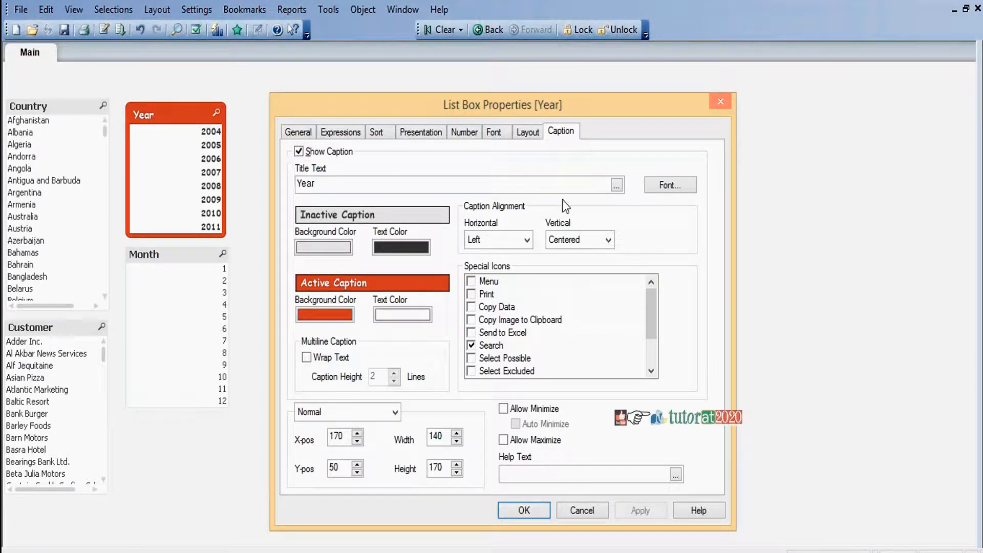
Try the Year caption's horizontal alignment as Centered and as Right, applying each one
click(527, 240)
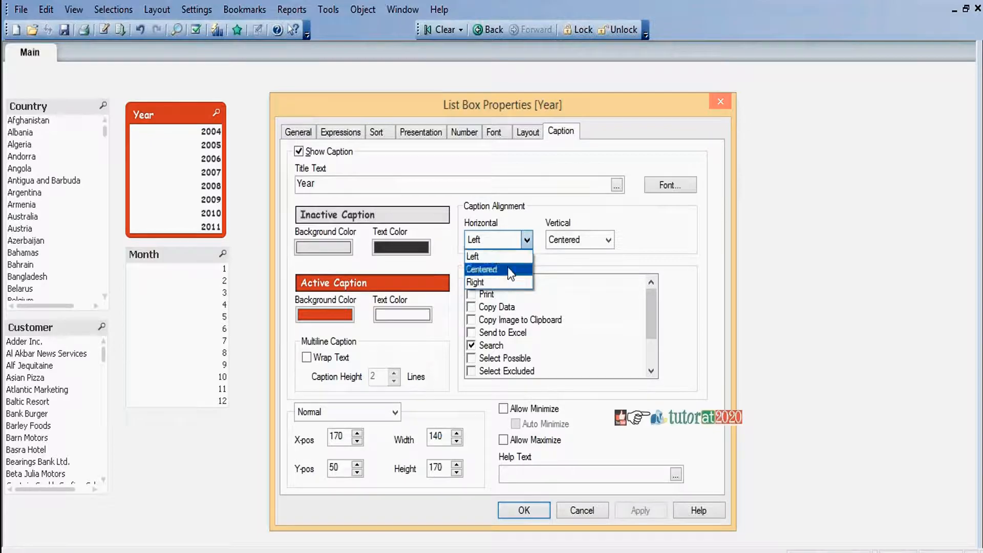
click(508, 269)
click(649, 511)
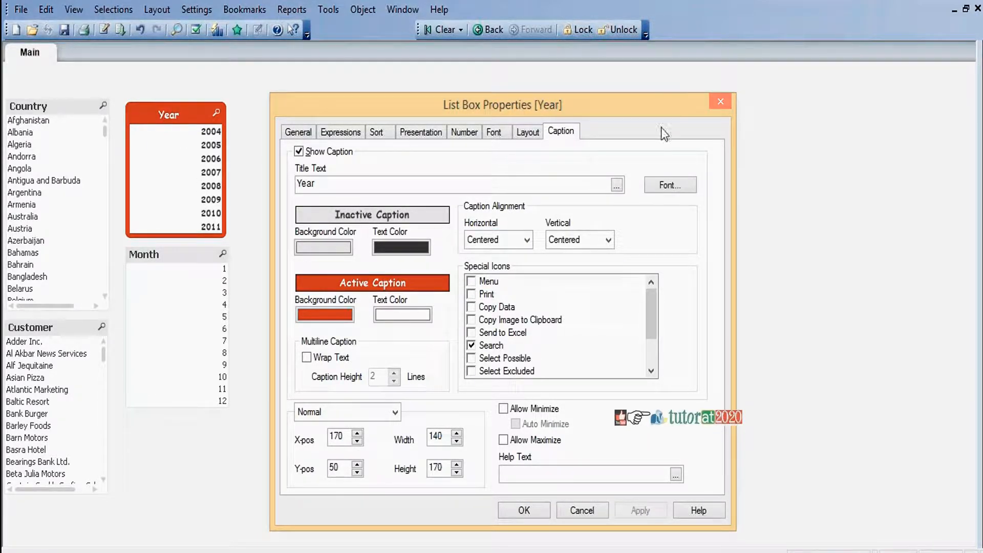
click(527, 240)
click(481, 281)
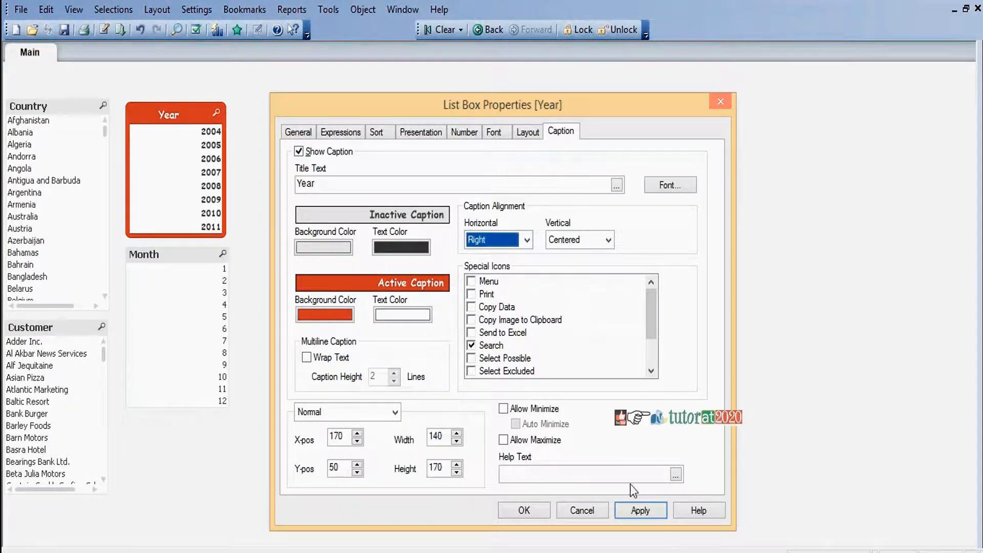
click(640, 510)
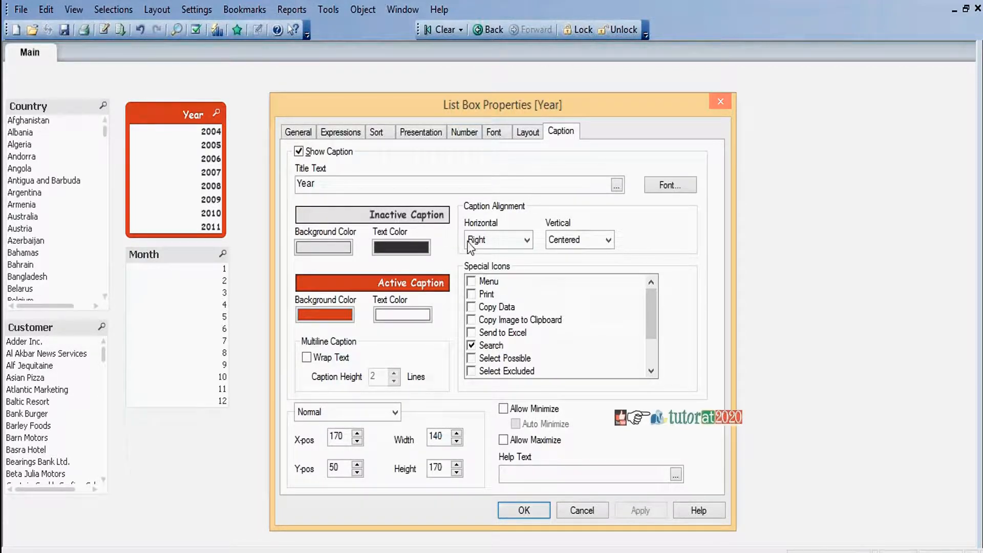
Return the Year caption's horizontal alignment to Left and apply it
click(523, 241)
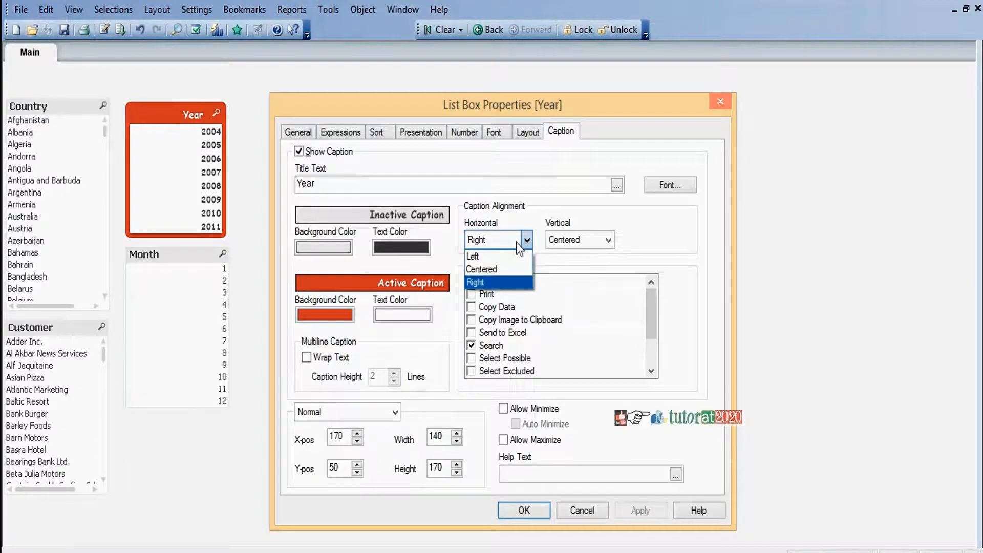
click(496, 258)
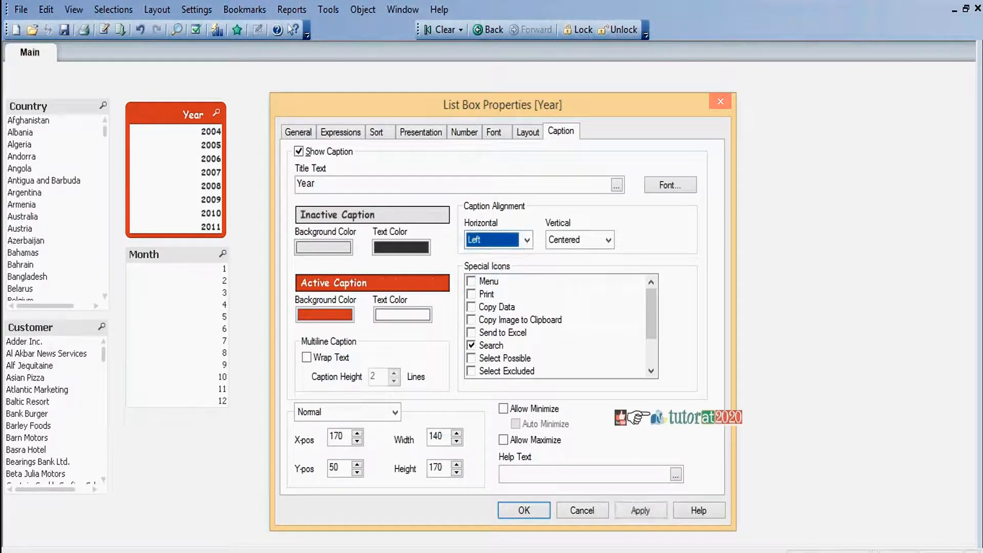
click(641, 511)
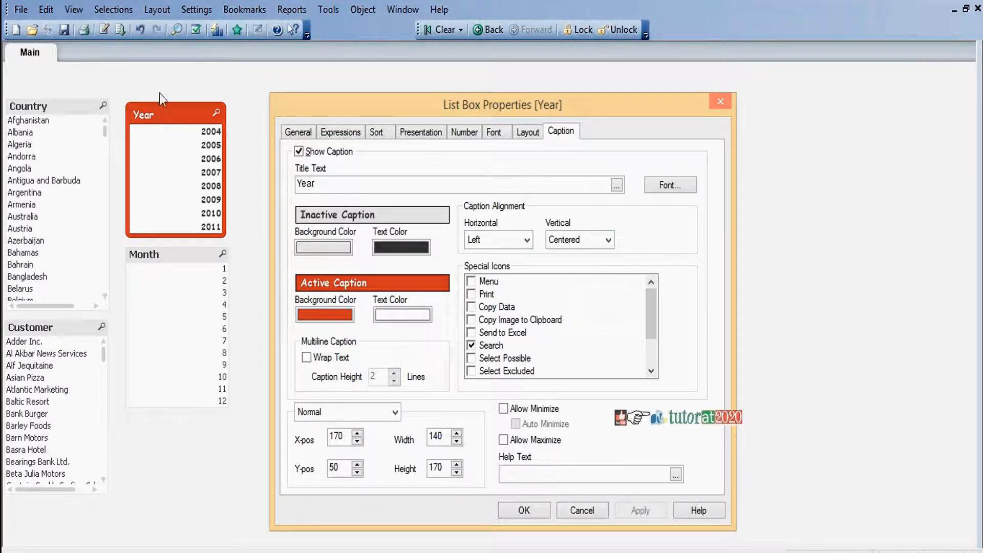
Turn on text wrapping for the Year caption with a caption height of 6 lines and apply it
click(309, 358)
double_click(393, 372)
click(394, 373)
click(634, 510)
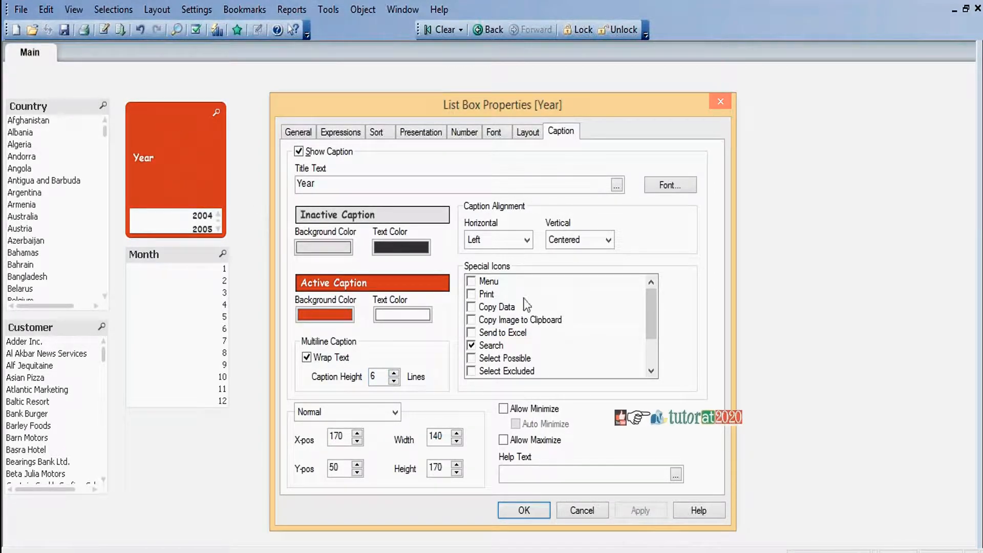
Try the Year caption's vertical alignment as Top and as Bottom, applying each one
click(607, 239)
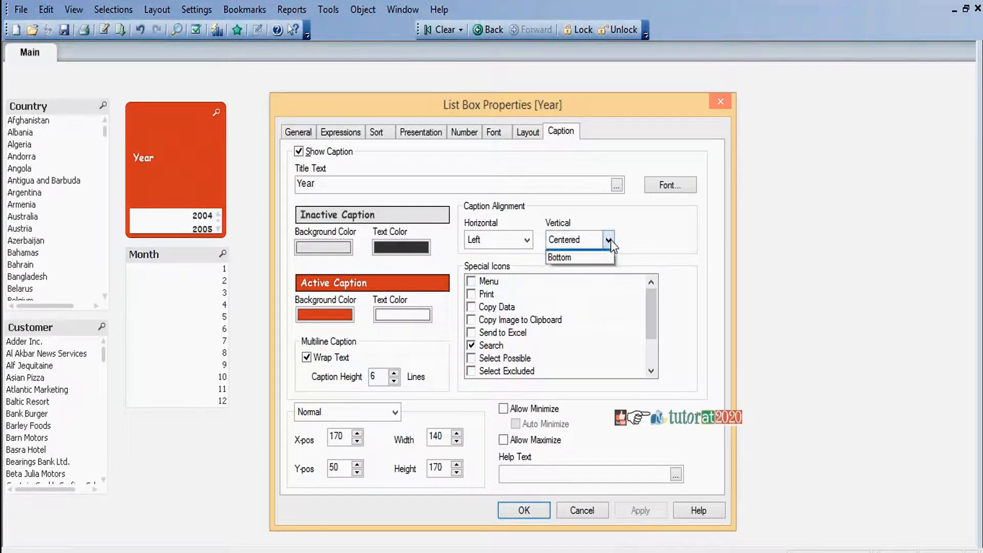
click(599, 257)
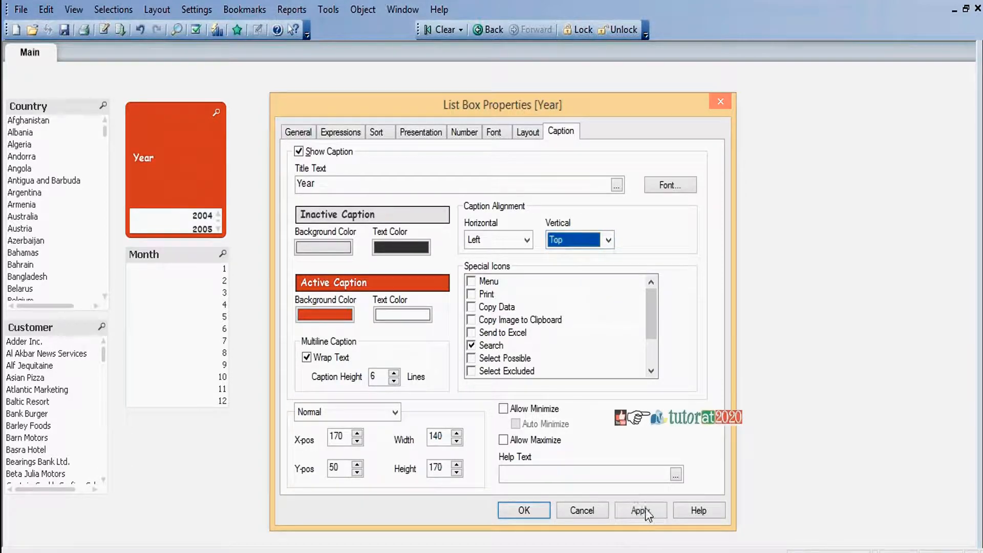
click(639, 510)
click(608, 240)
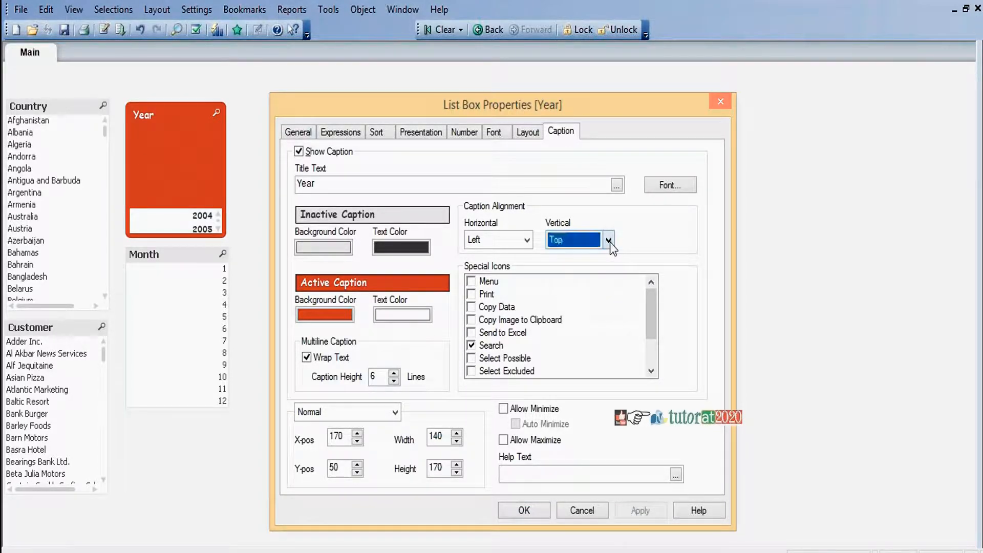
click(586, 283)
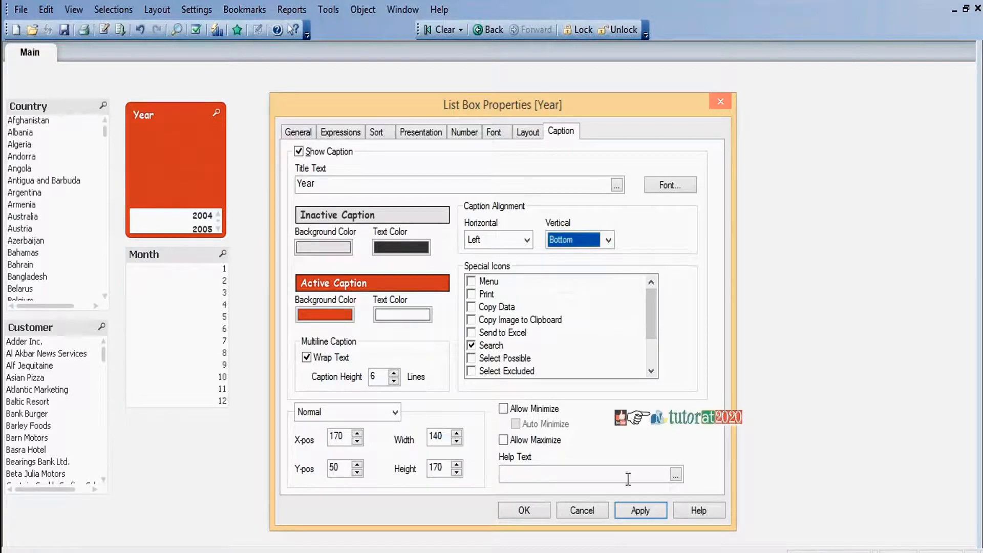
click(639, 510)
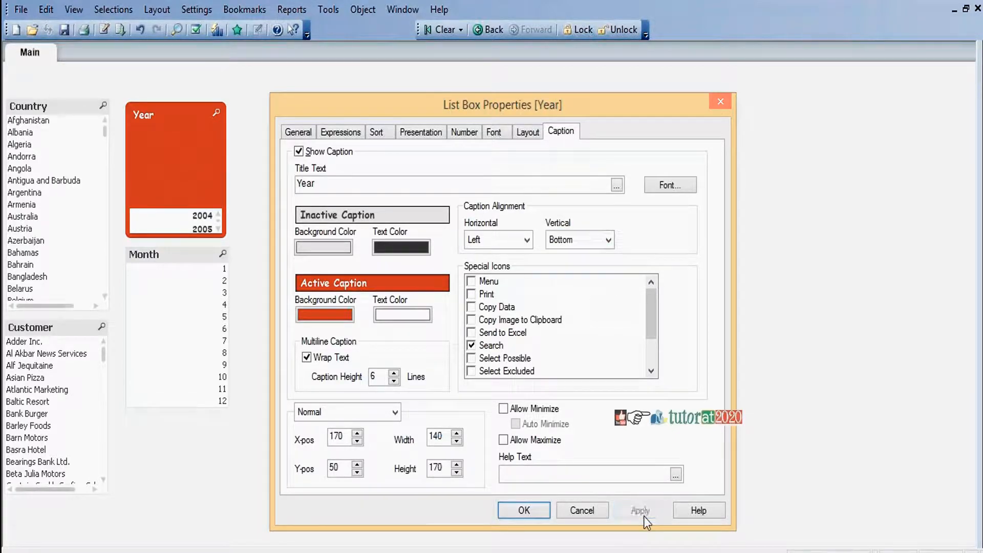
Set the Year caption's horizontal alignment and its vertical alignment to Centered, applying each change
click(526, 239)
click(506, 272)
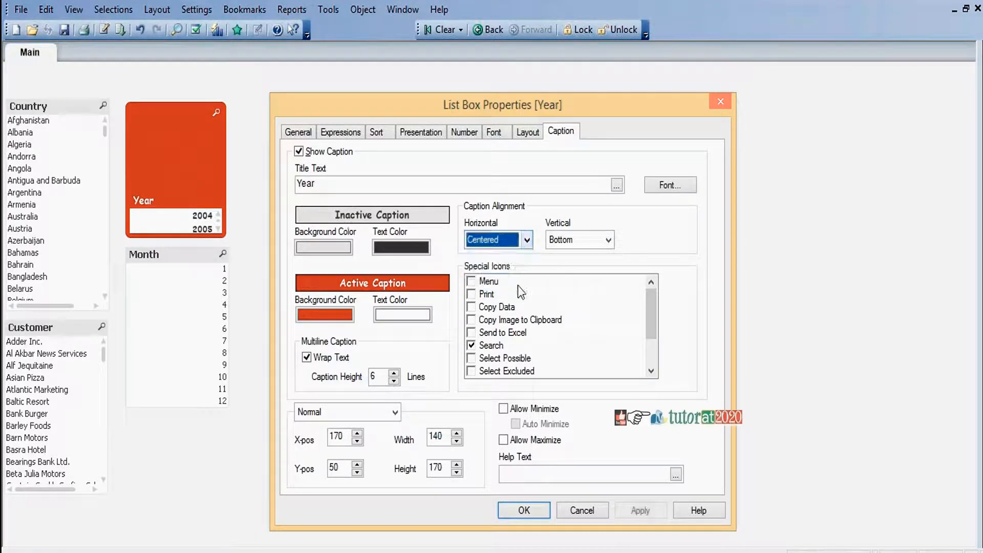
click(651, 511)
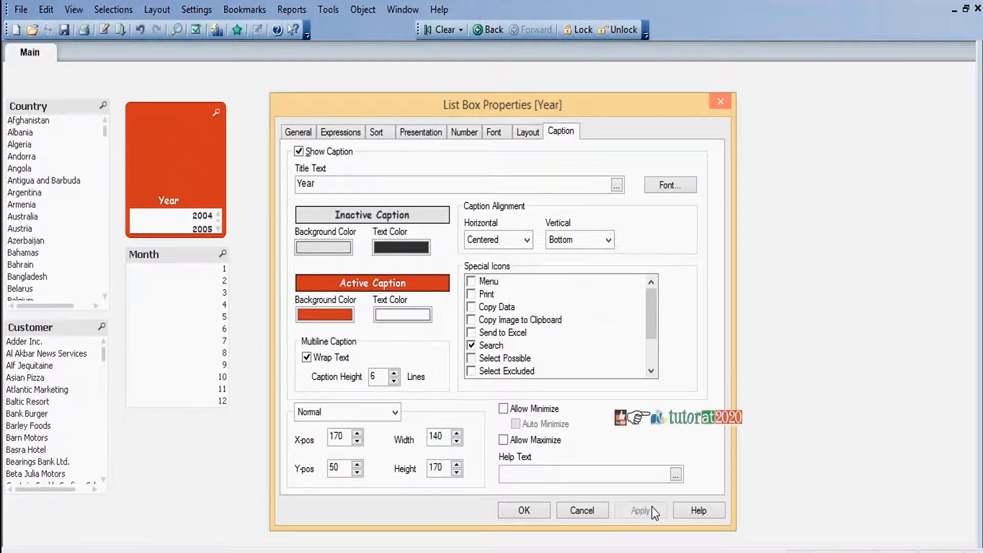
click(608, 239)
click(594, 269)
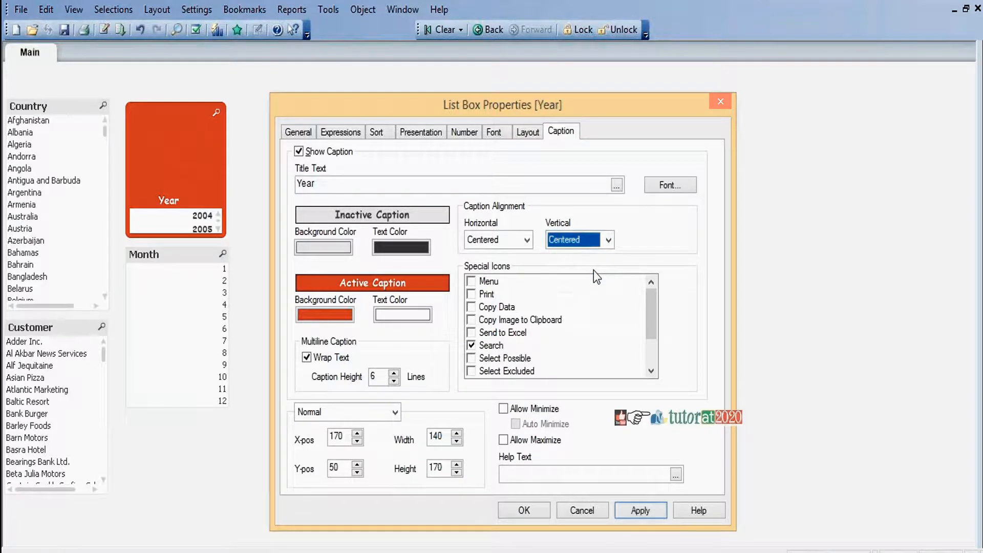
click(644, 509)
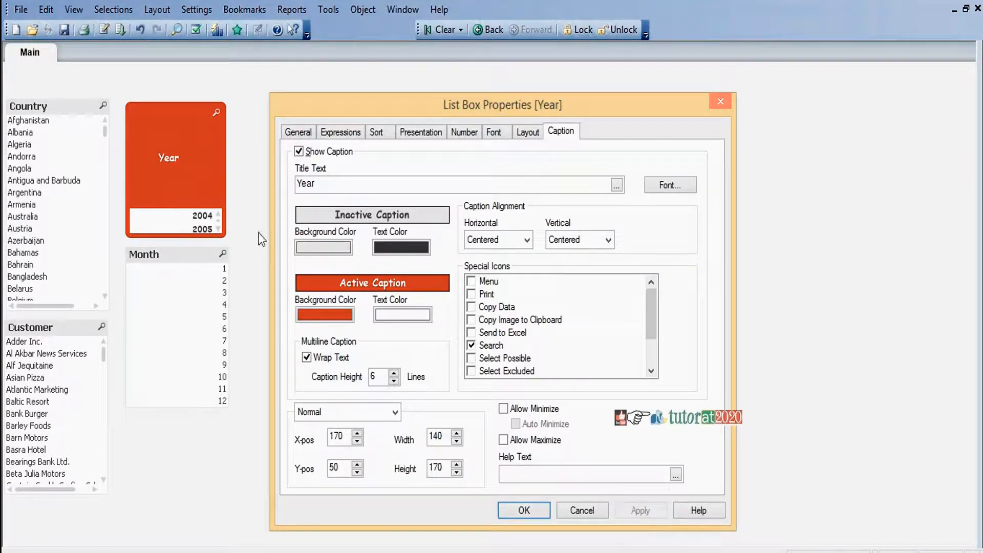
Set the Year caption back to Left horizontal alignment with Centered vertical alignment, and turn off Wrap Text, applying the changes
click(609, 240)
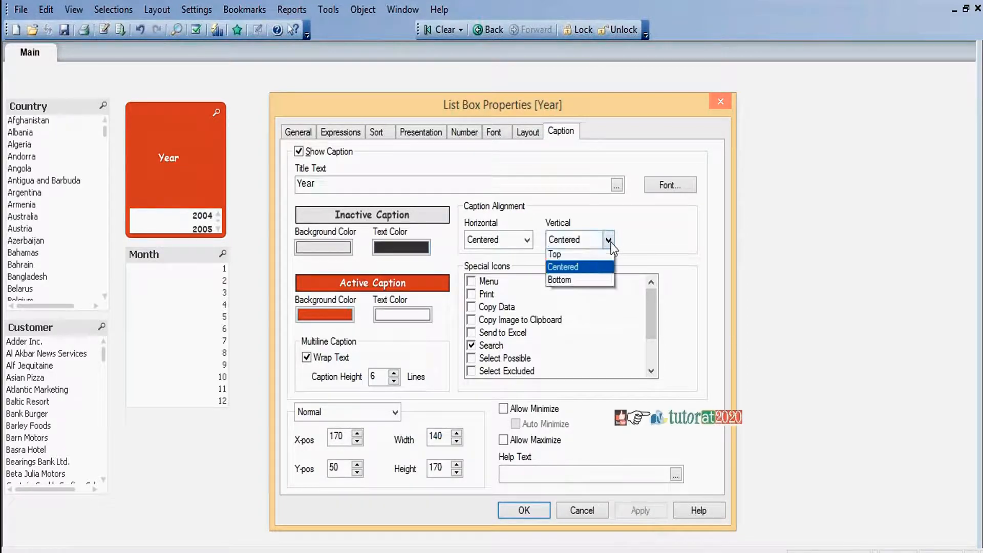
click(586, 269)
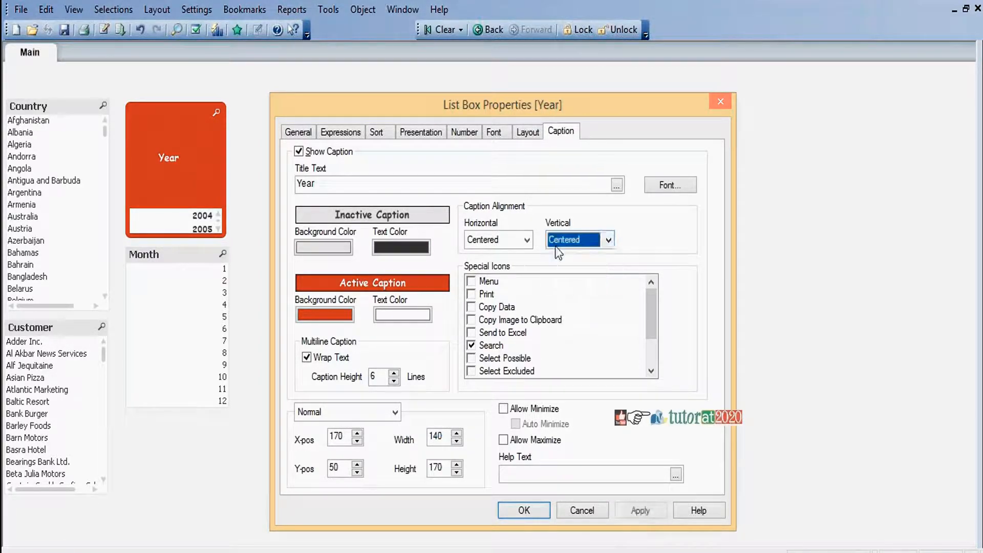
click(527, 240)
click(502, 258)
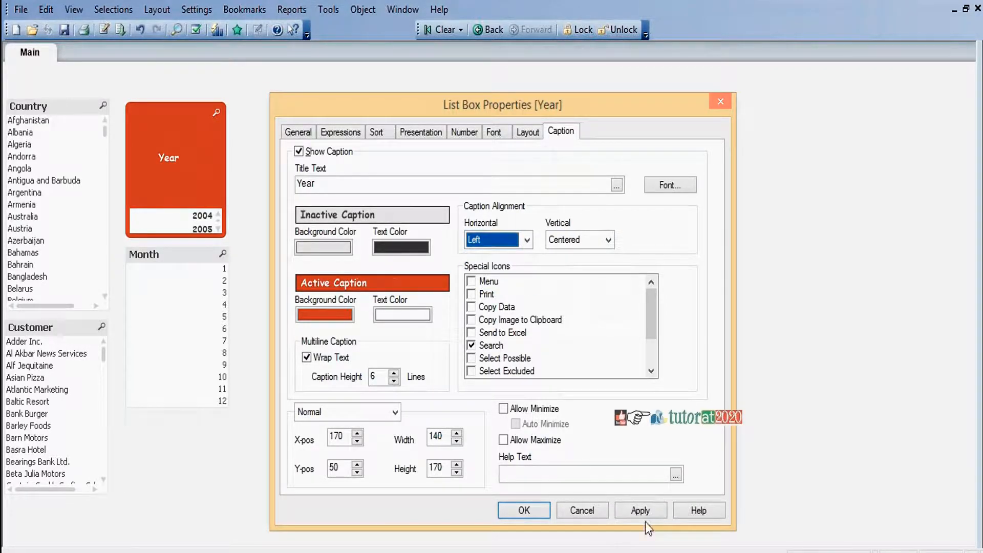
click(640, 510)
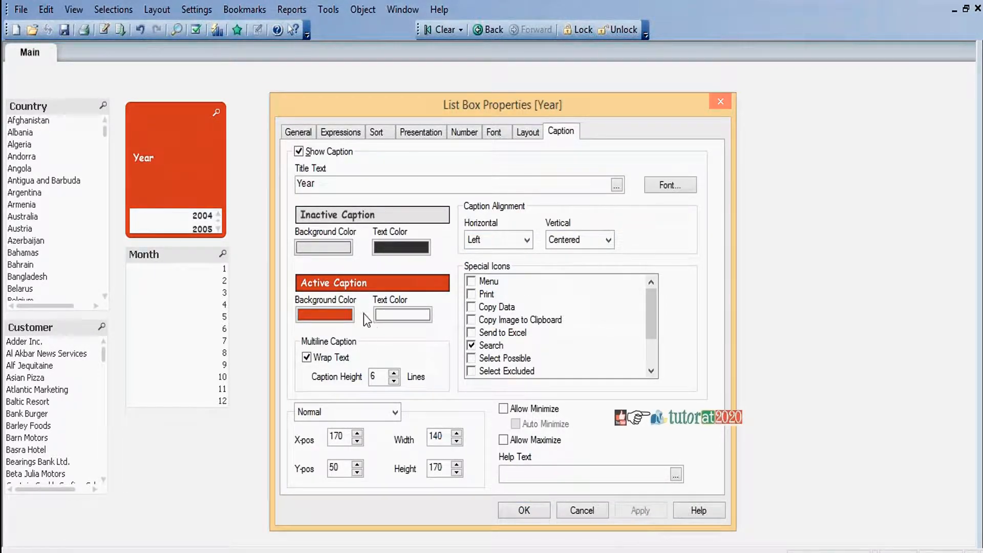
click(306, 357)
click(640, 510)
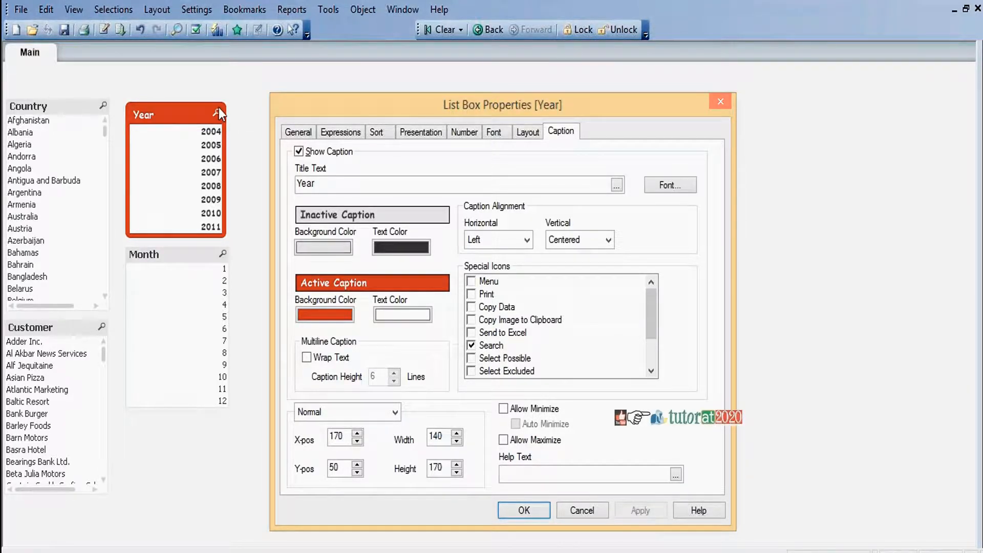
Add the Send to Excel, Copy Data and Print special icons to the Year list box's caption and apply them
click(471, 333)
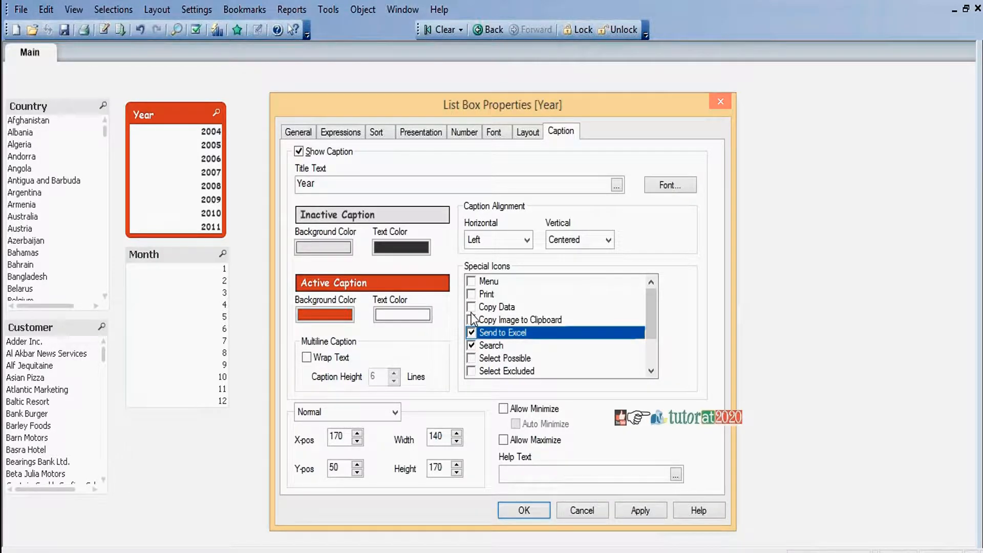
click(471, 306)
click(471, 294)
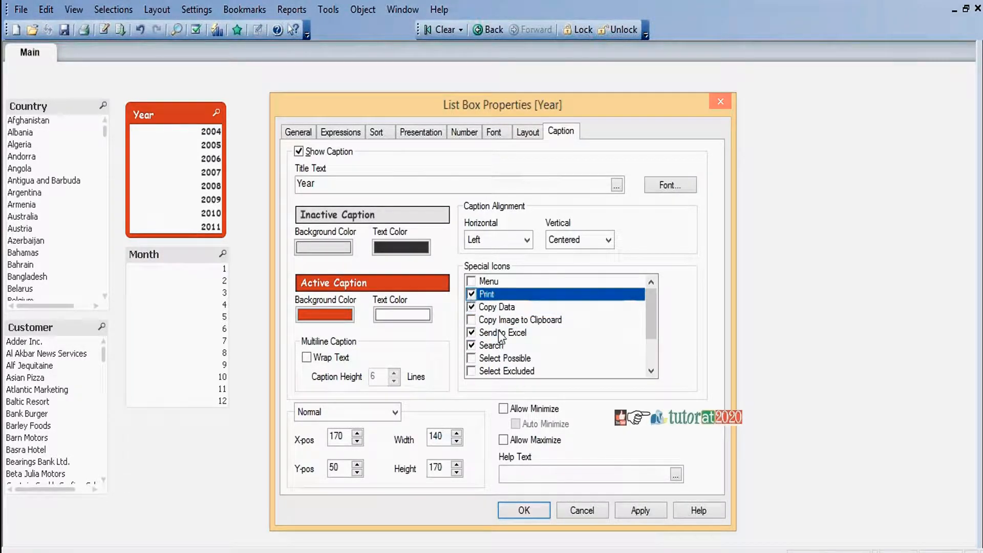
click(645, 514)
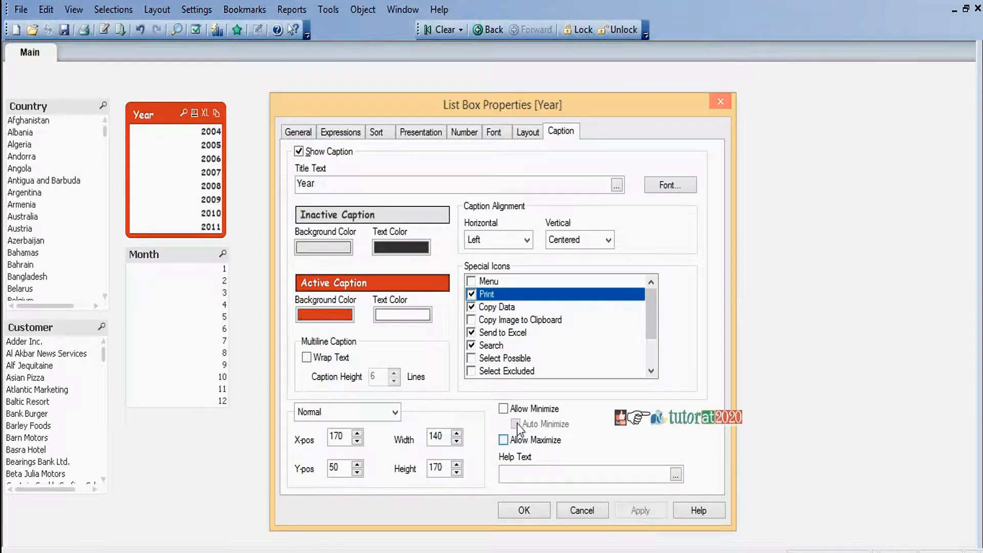
Allow minimizing and maximizing of the Year list box, confirm its properties, and widen the box slightly on the sheet
click(503, 408)
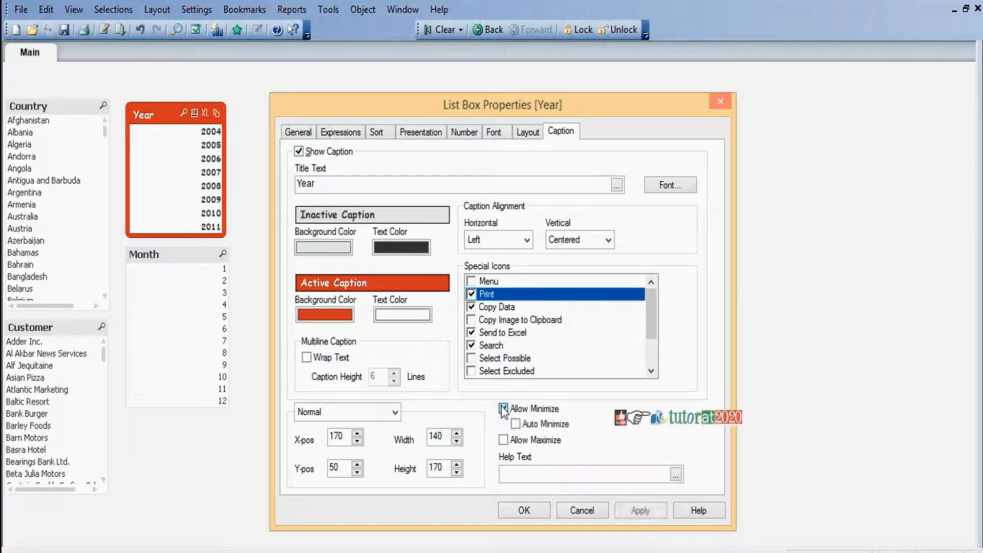
click(503, 440)
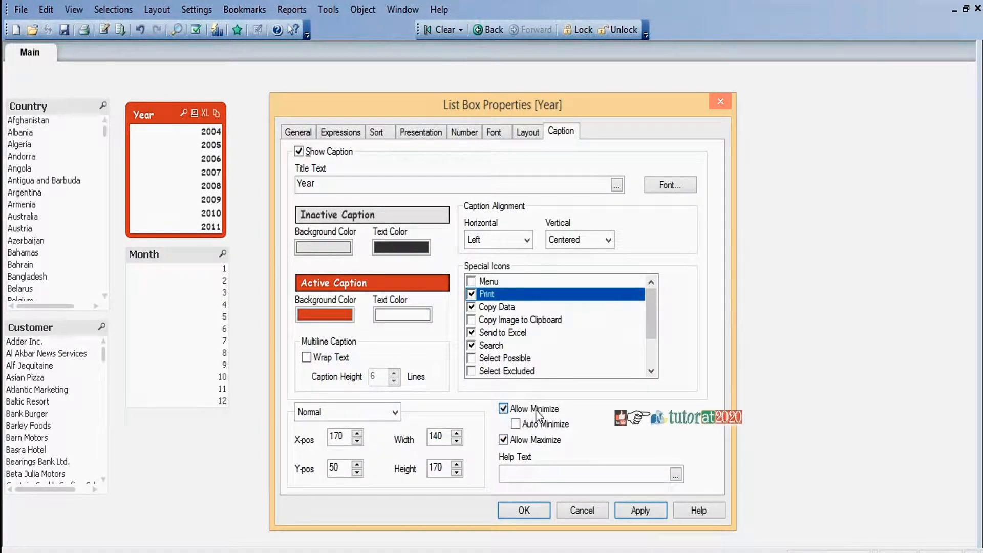
click(638, 511)
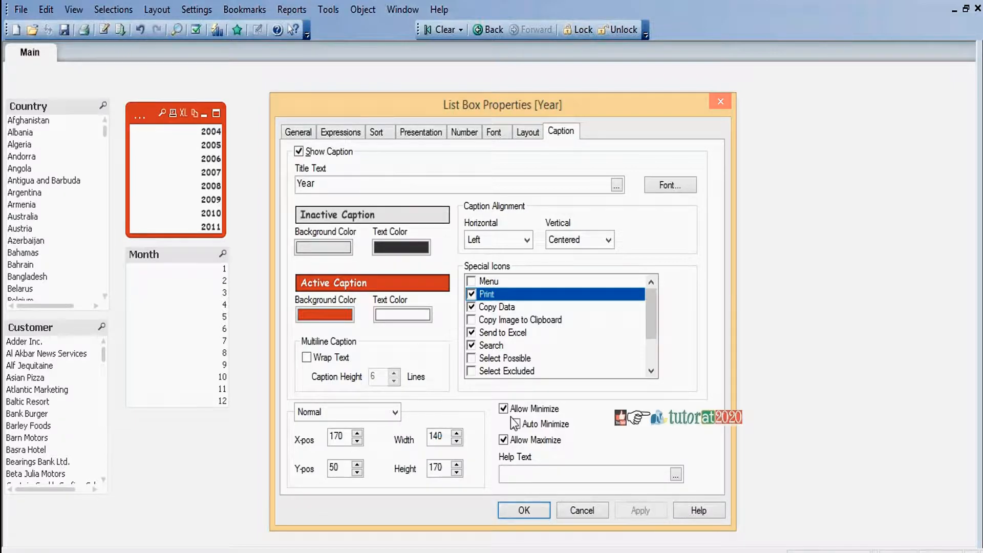
click(527, 511)
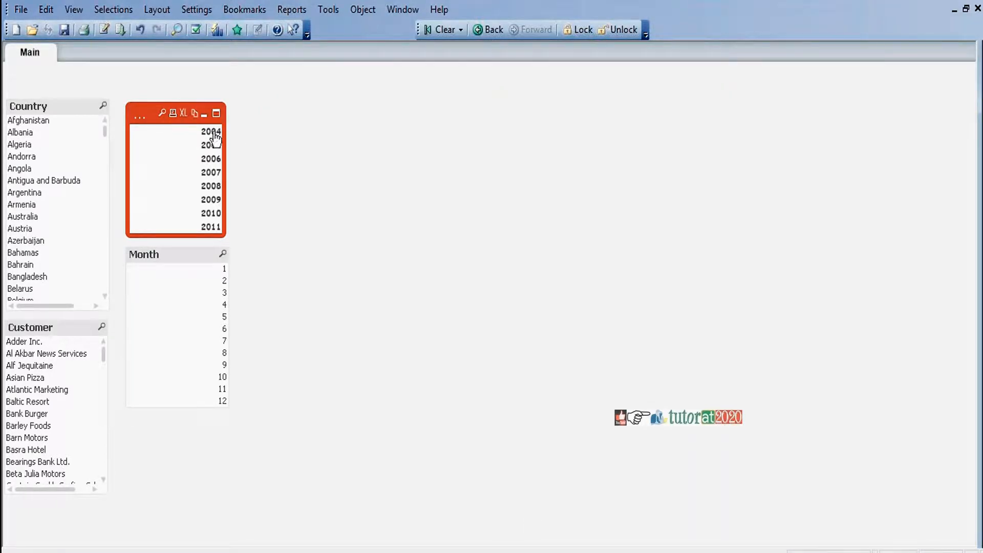
mouse_move(226, 149)
mouse_down()
mouse_move(296, 149)
mouse_move(229, 152)
mouse_move(236, 153)
mouse_up()
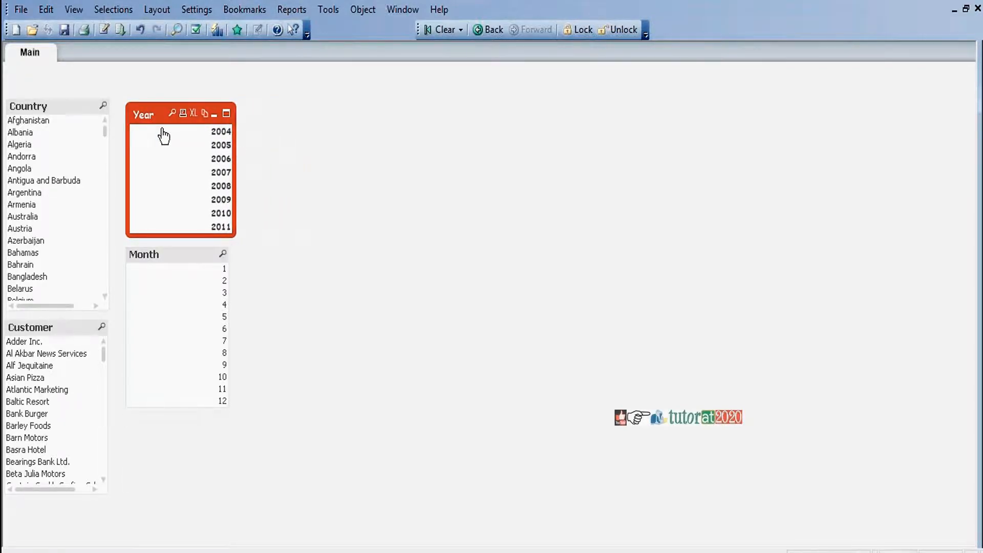
Review the general properties of the Year list box and close them, leaving the list box deselected
right_click(161, 111)
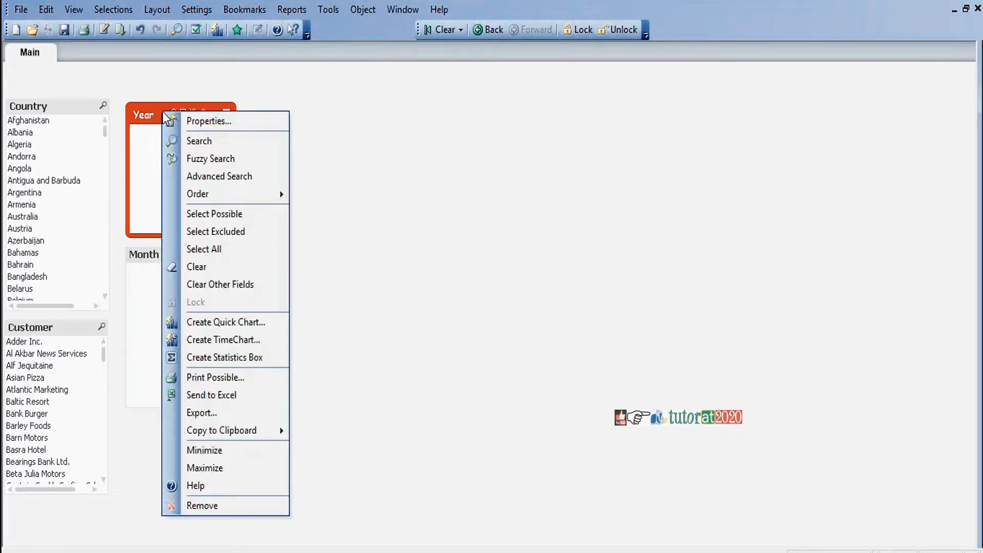
click(197, 122)
drag(431, 69, 450, 102)
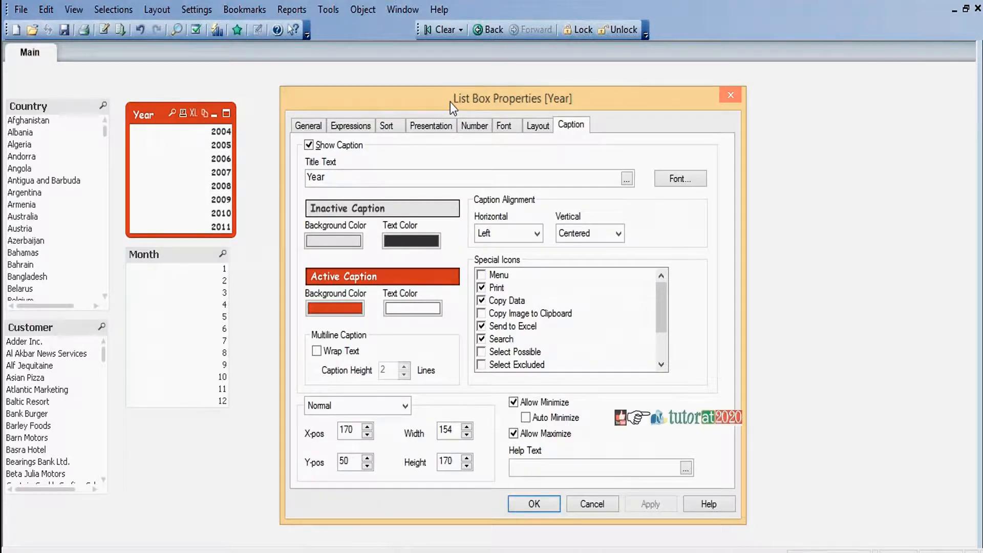
click(308, 125)
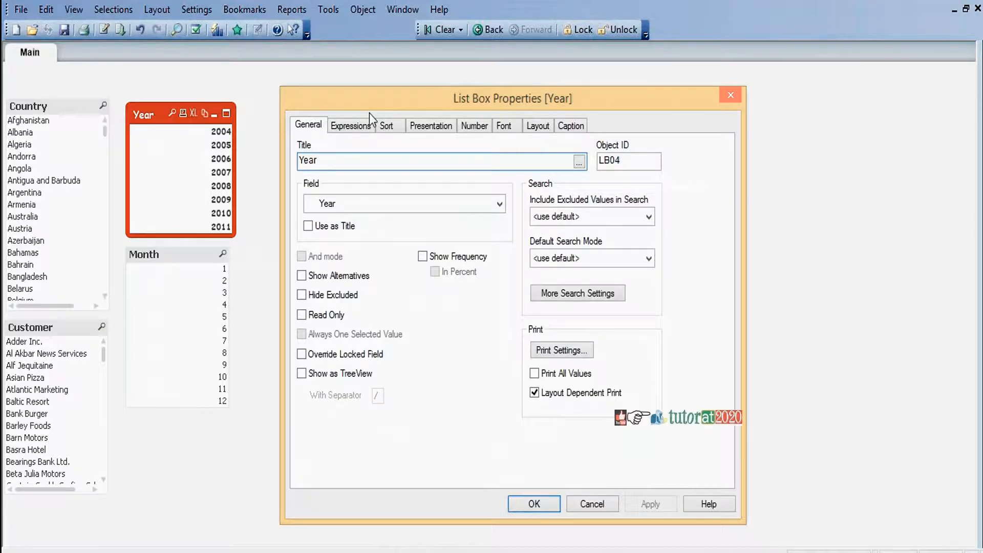
click(534, 503)
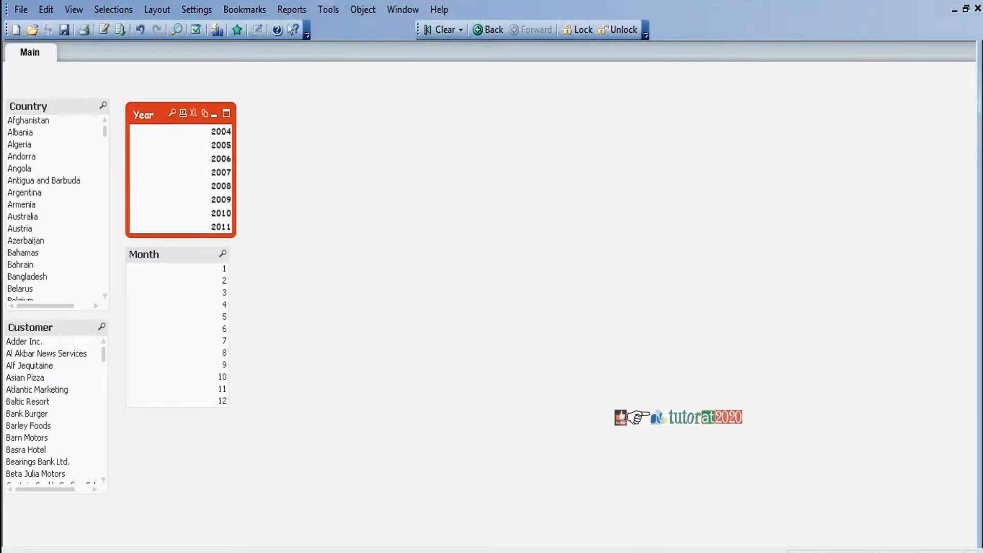
click(348, 194)
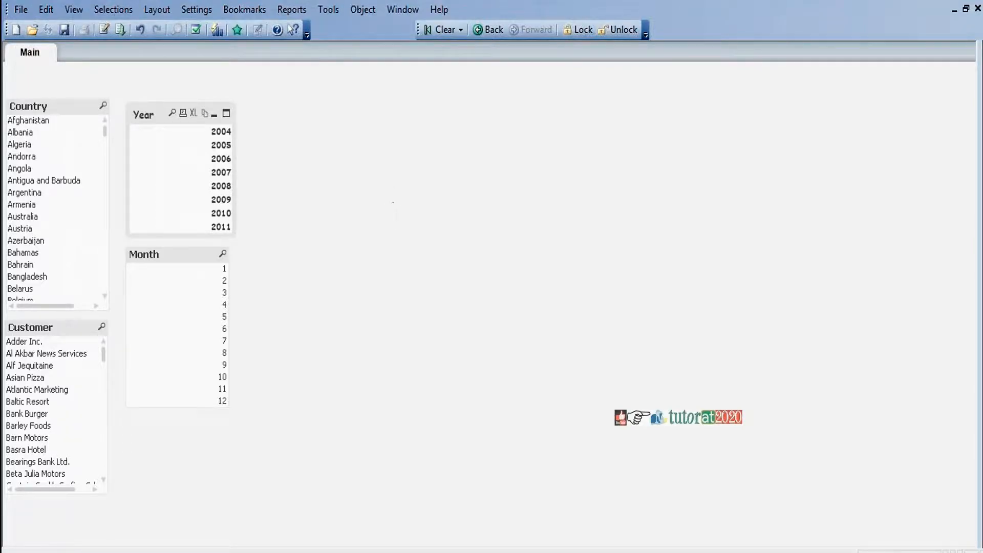
Load Country and Flag from the FlagsOECD$ table of FlagsOECD1.xls at the end of the QVDs script section and reload the document
key(ctrl+e)
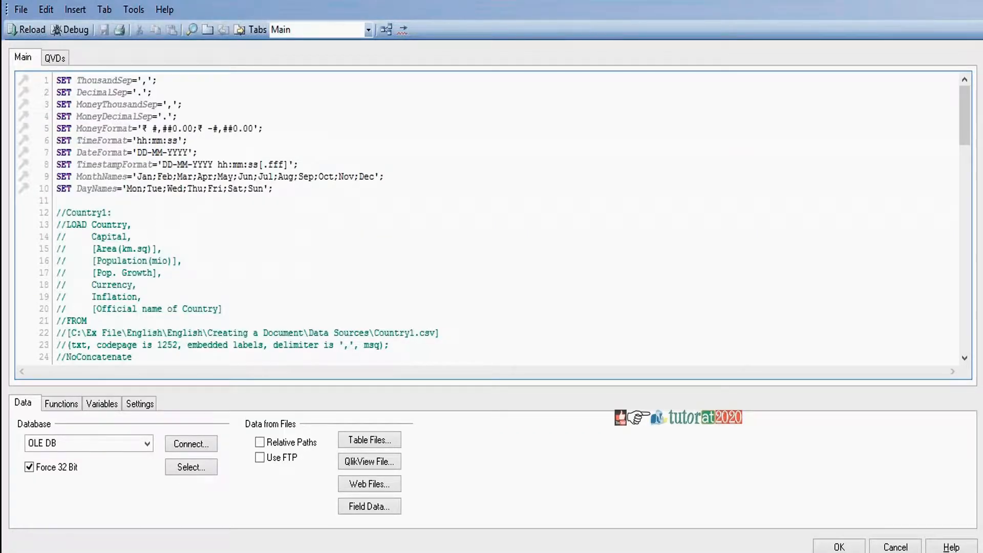
click(55, 58)
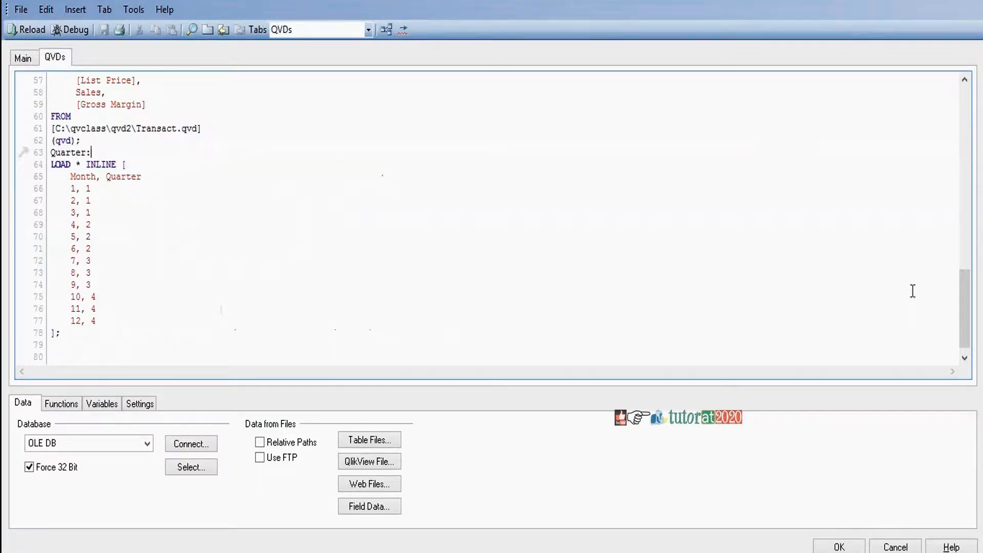
click(49, 357)
click(370, 439)
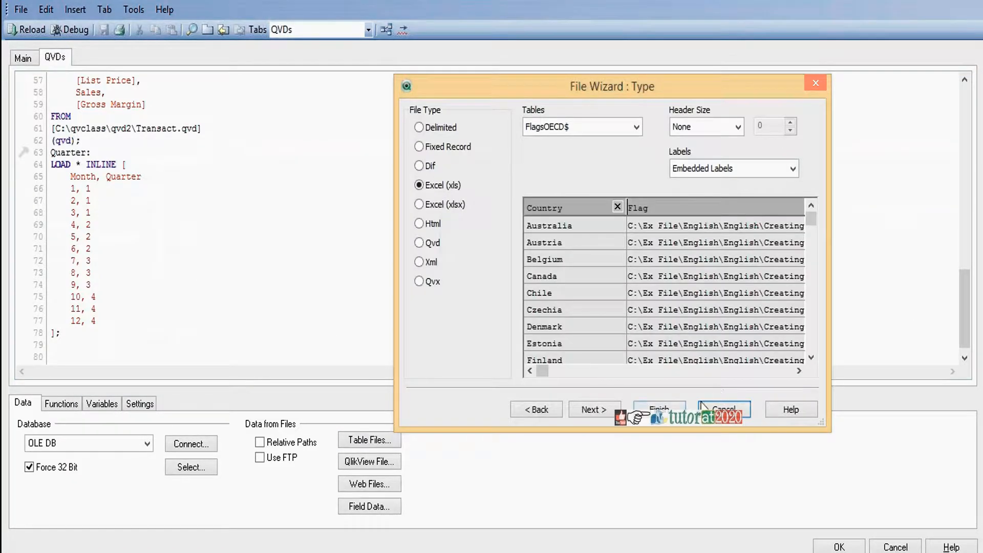
click(654, 408)
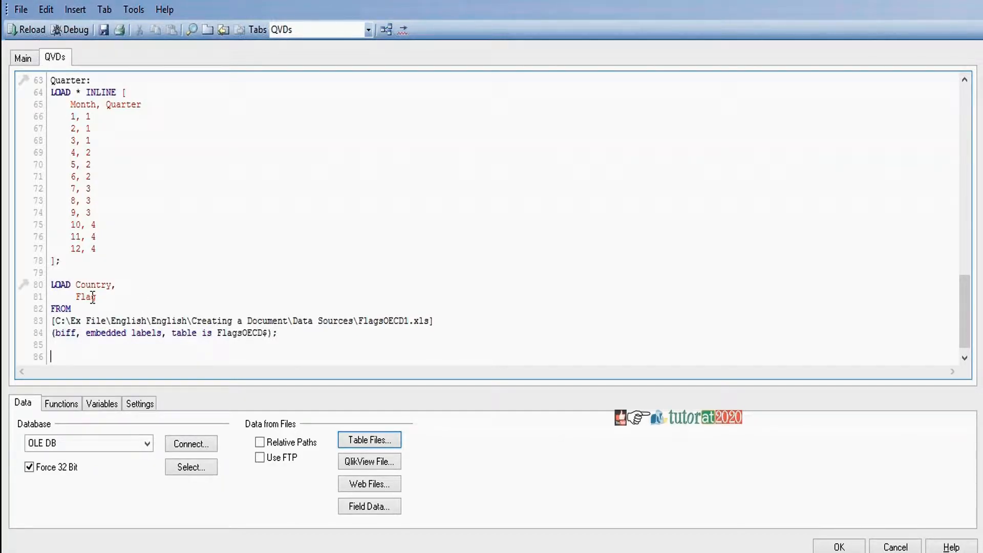
click(32, 33)
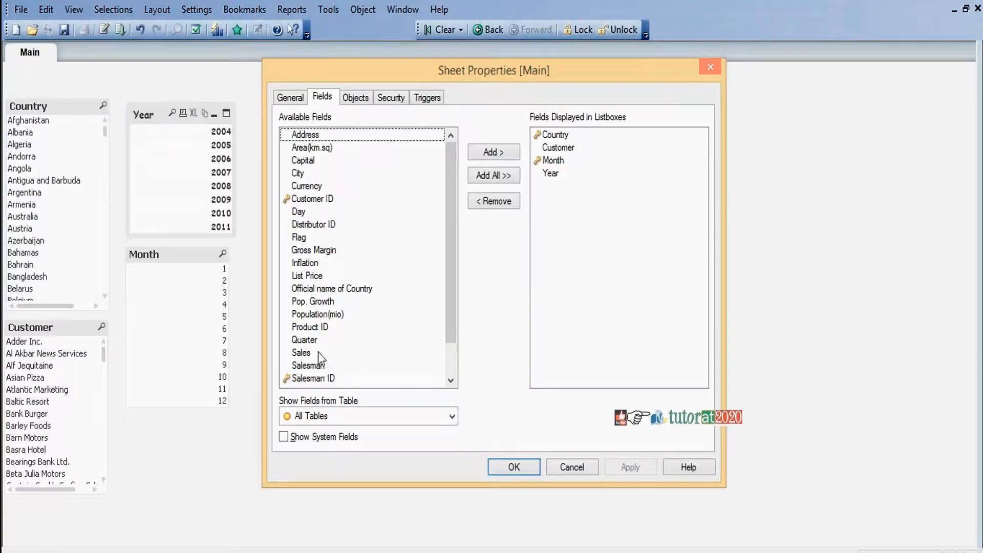
Add a list box for the Flag field to the Main sheet and place it beside the Year list box
click(299, 238)
click(496, 149)
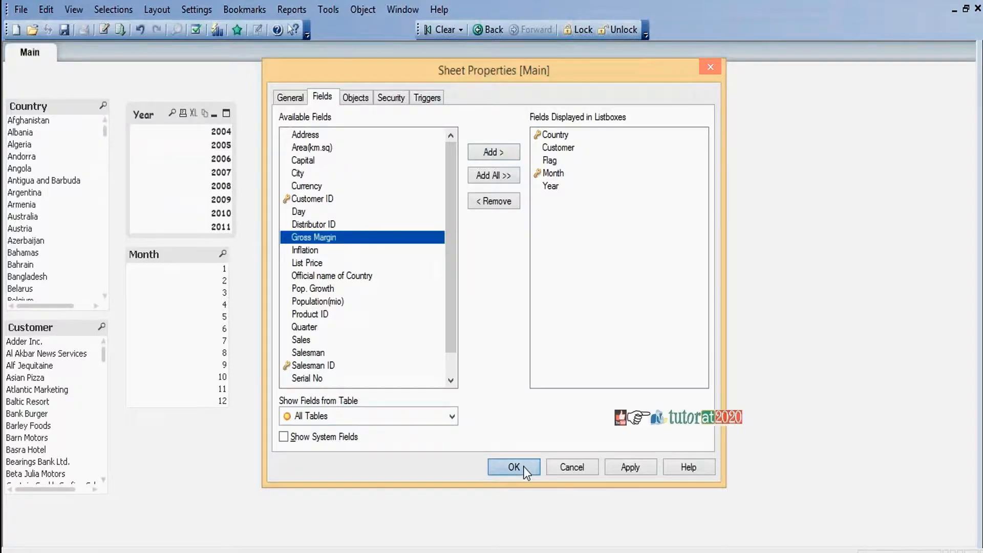
click(513, 466)
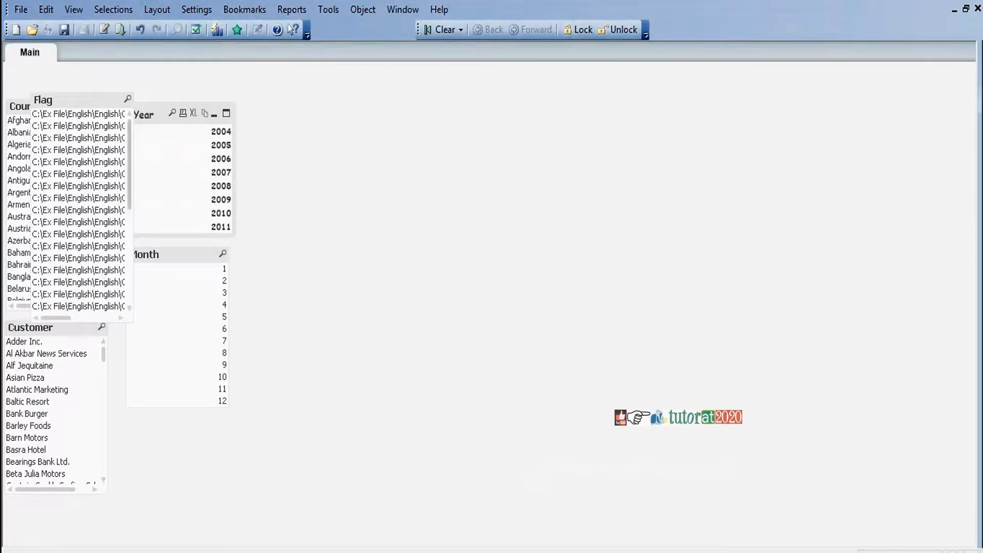
drag(99, 101, 314, 109)
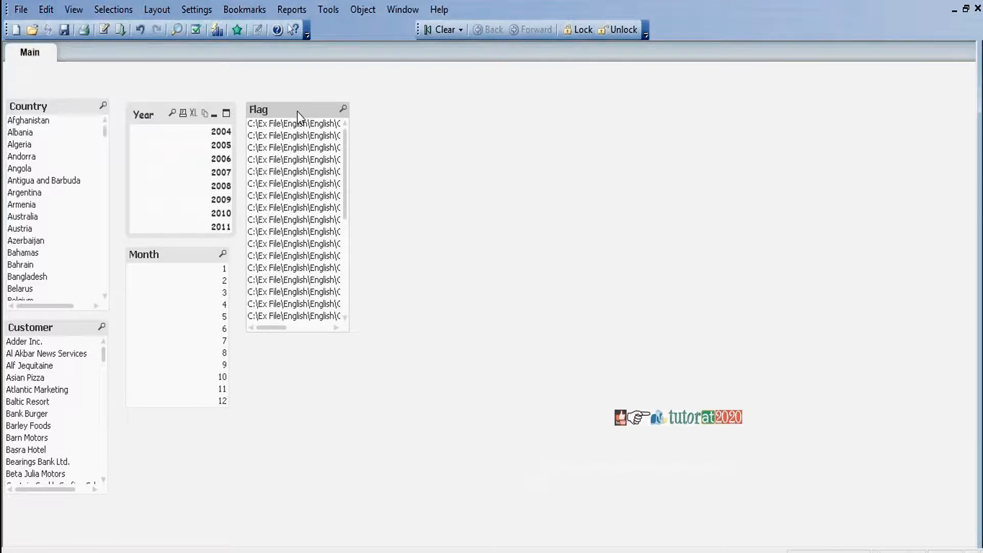
Set the Flag list box's representation to Image and confirm its properties
right_click(297, 111)
click(348, 116)
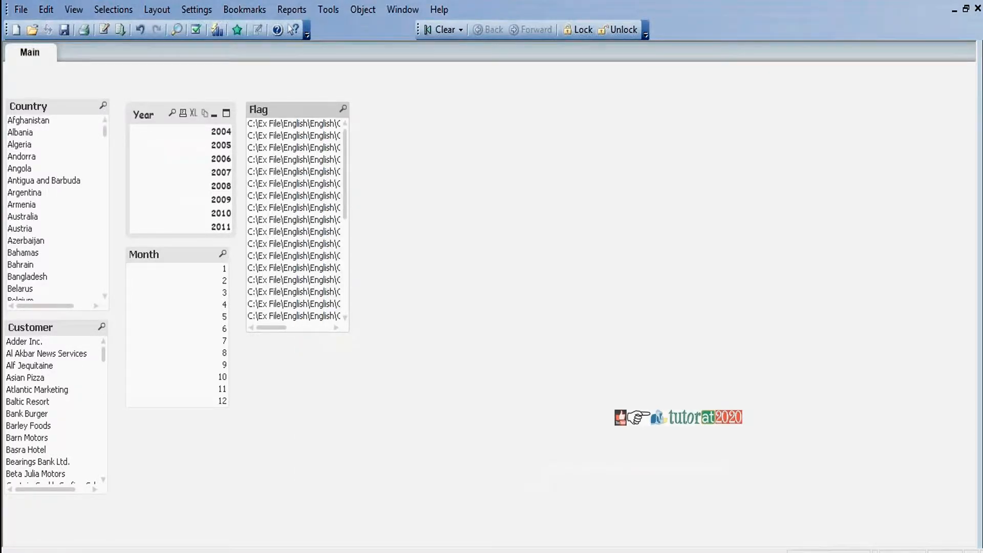
click(408, 95)
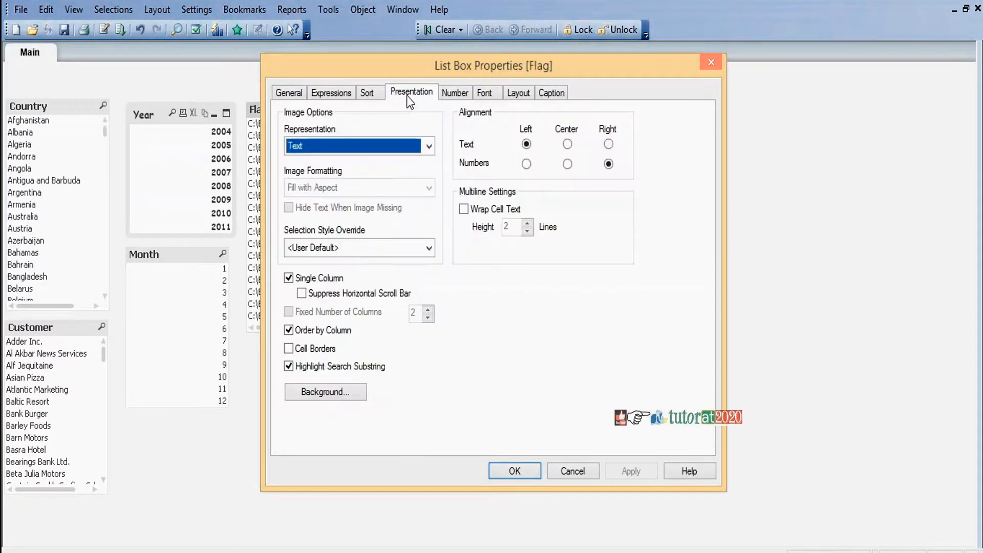
click(428, 147)
click(386, 175)
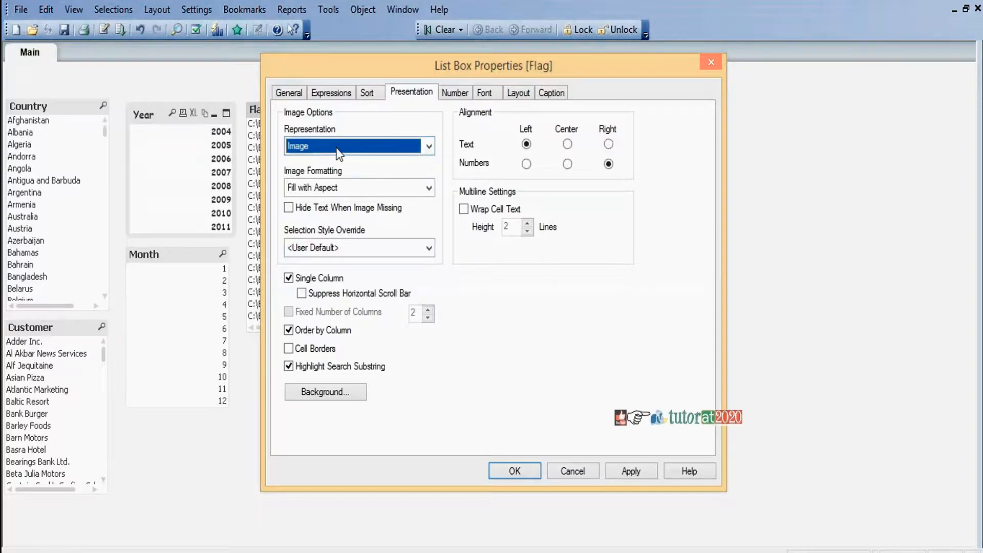
click(515, 475)
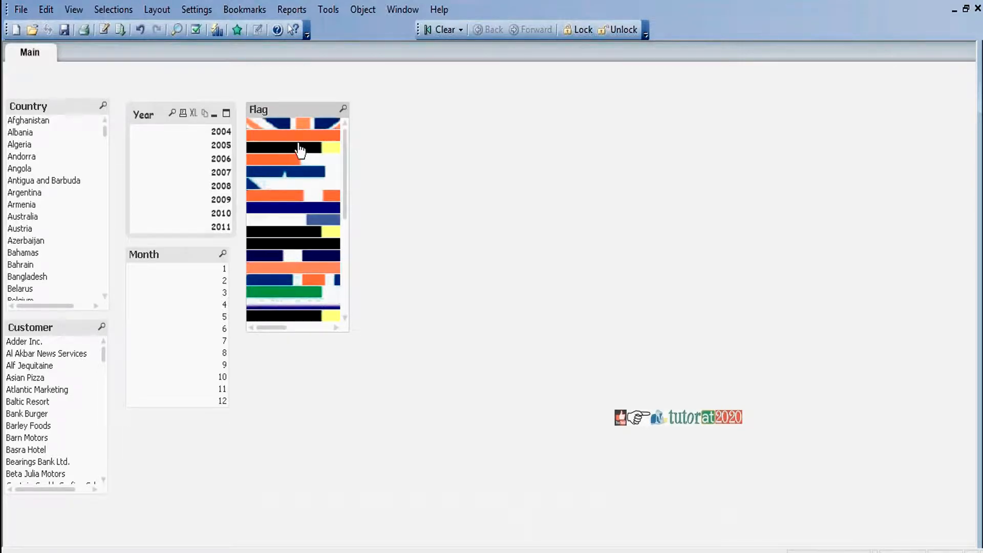
Turn on cell borders and cell text wrapping with a height of 6 lines for the Flag list box, and shrink the box to one flag's height
right_click(293, 111)
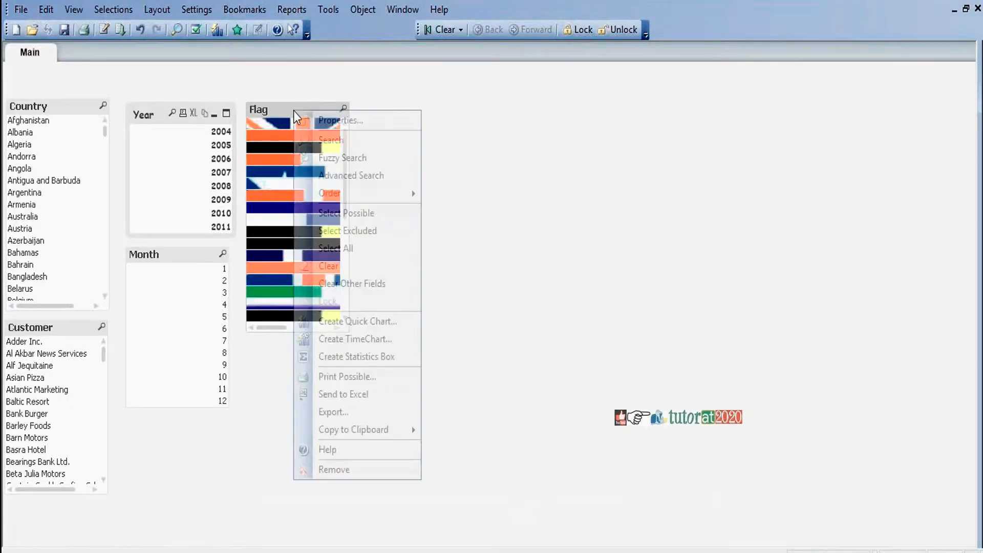
click(351, 121)
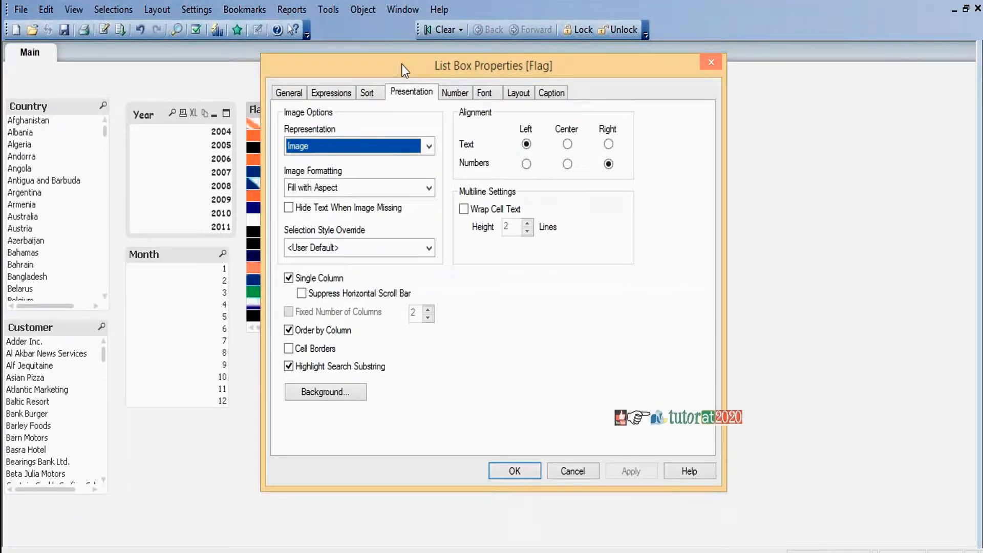
drag(401, 63, 503, 107)
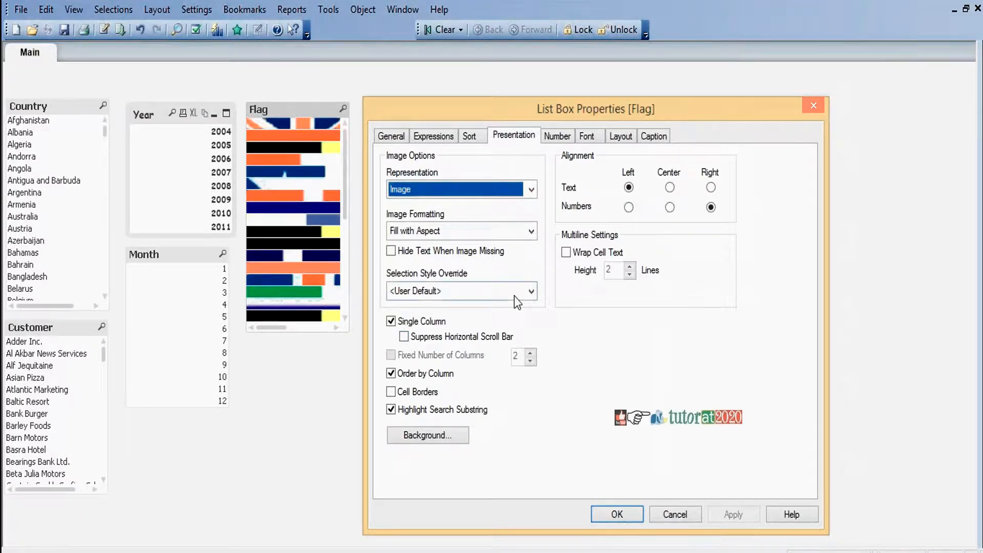
click(566, 252)
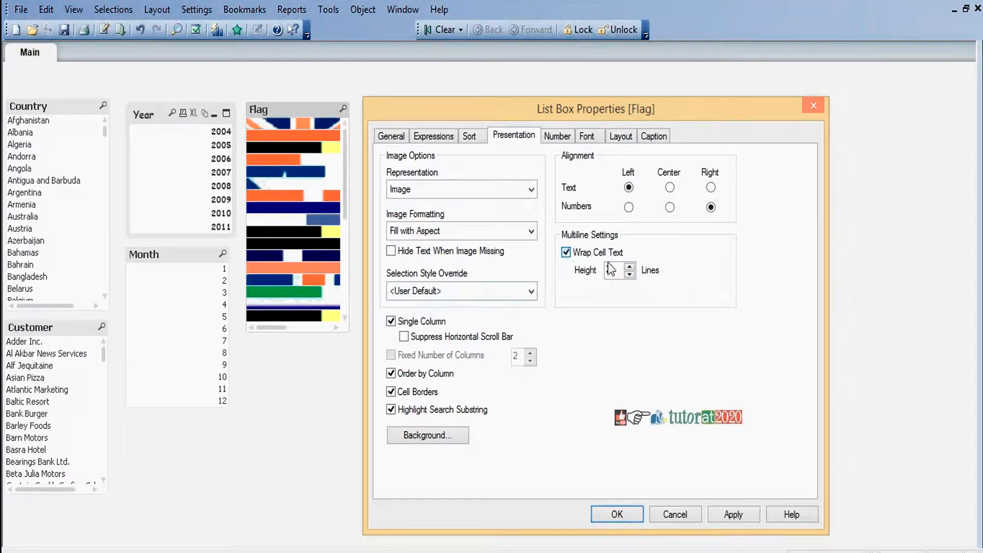
click(630, 267)
click(630, 267)
click(630, 267)
click(630, 267)
click(733, 513)
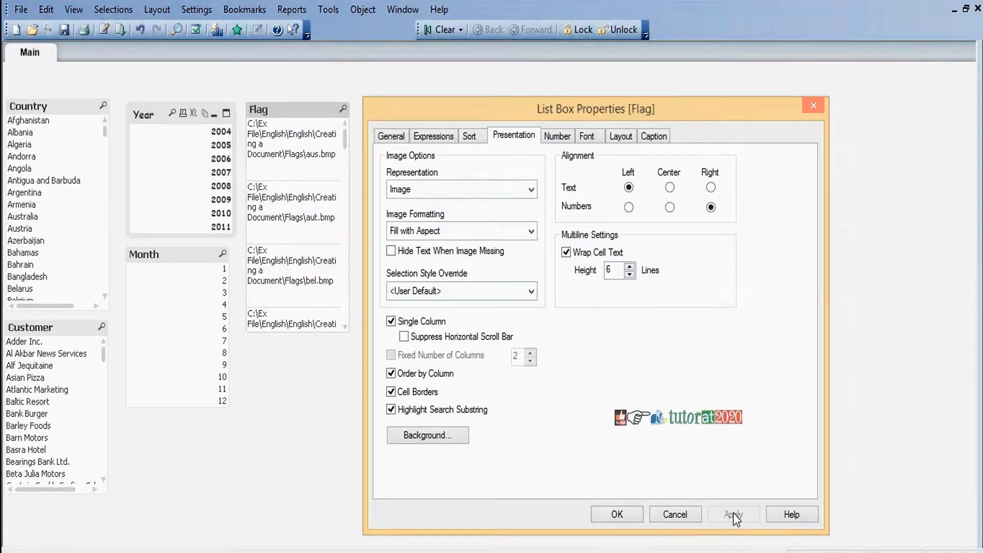
click(617, 514)
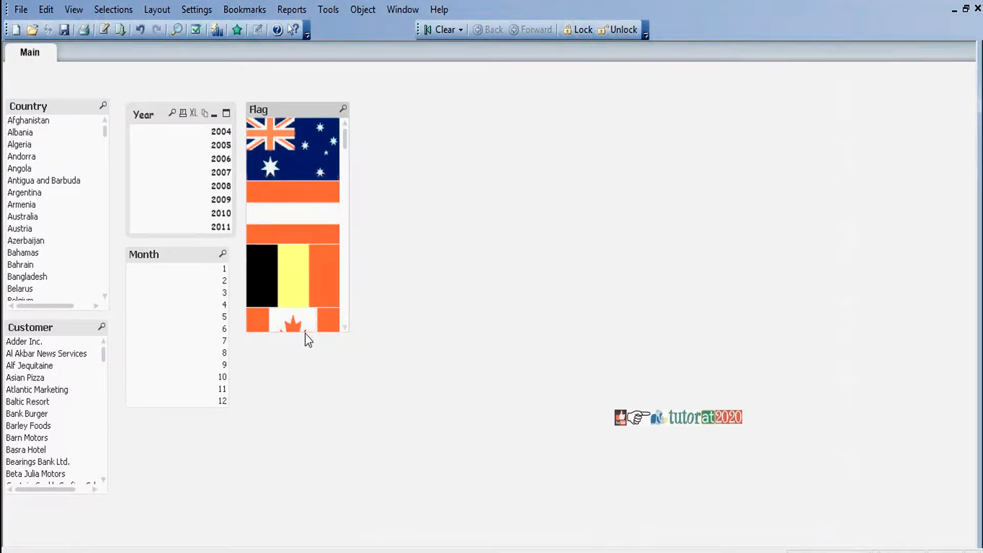
drag(315, 332, 316, 181)
Check the flags for Australia, Austria and Belgium by selecting each country in turn, and clear the selections
click(20, 217)
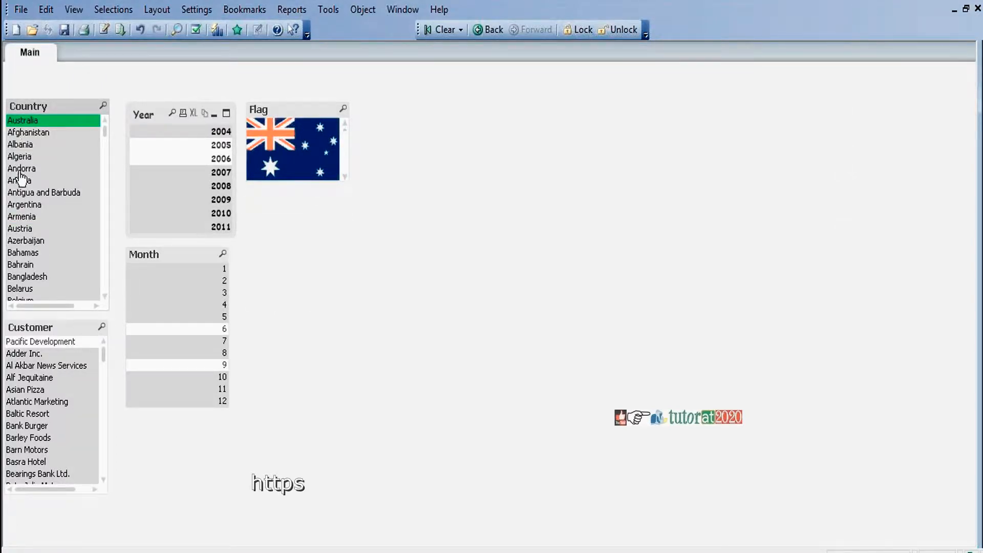
click(20, 228)
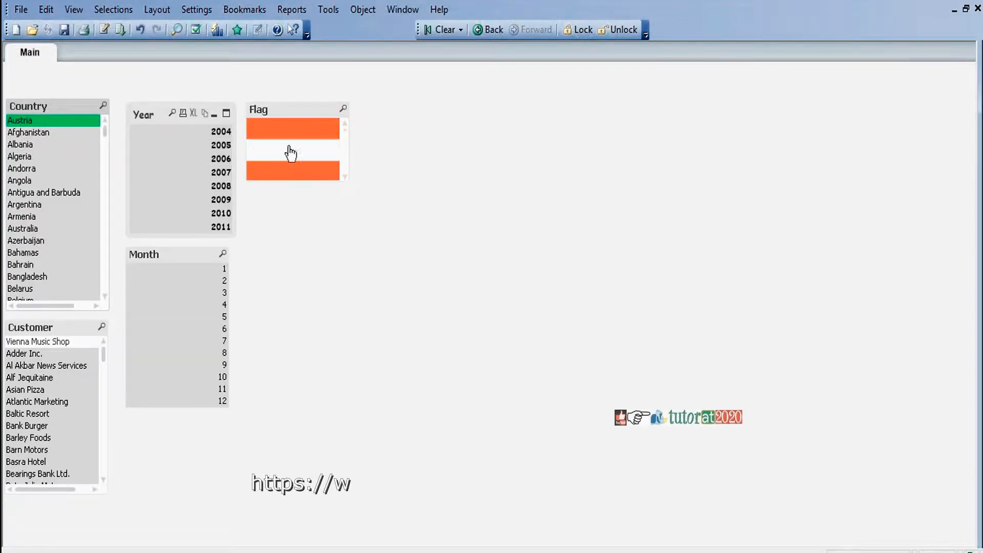
click(25, 301)
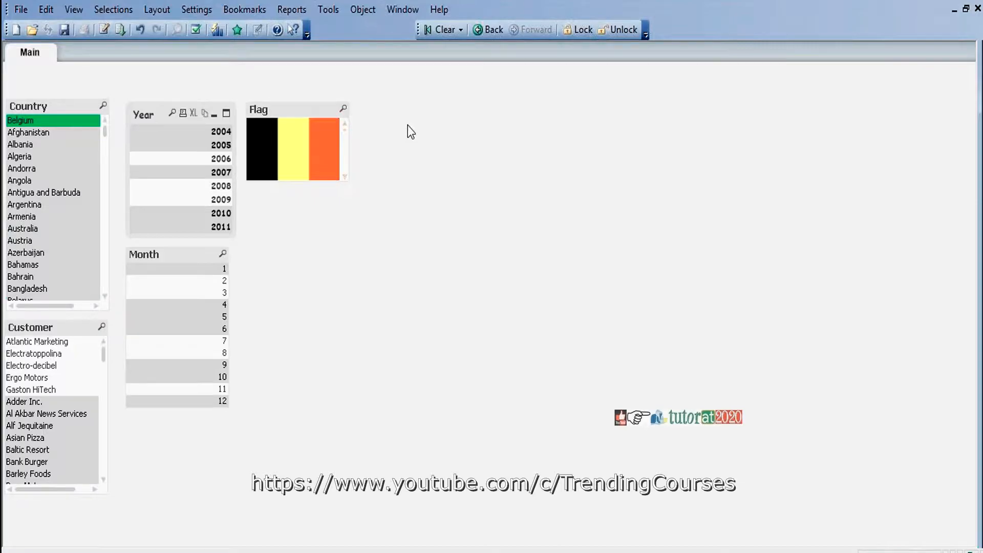
click(439, 29)
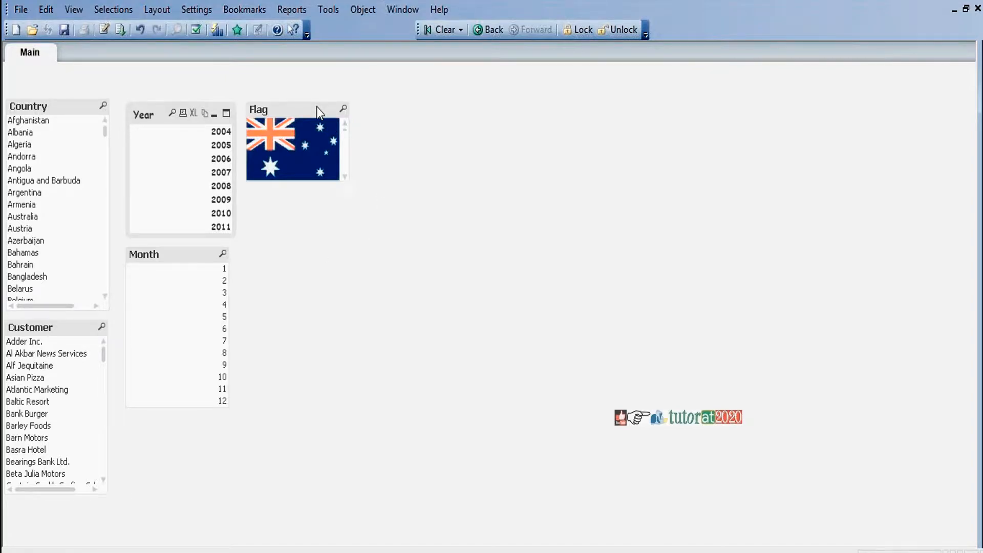
Move the Flag list box directly below the Month list box
drag(316, 106, 197, 417)
Start a new multi box on the Main sheet and add the Capital, City, Country and Customer fields
right_click(278, 108)
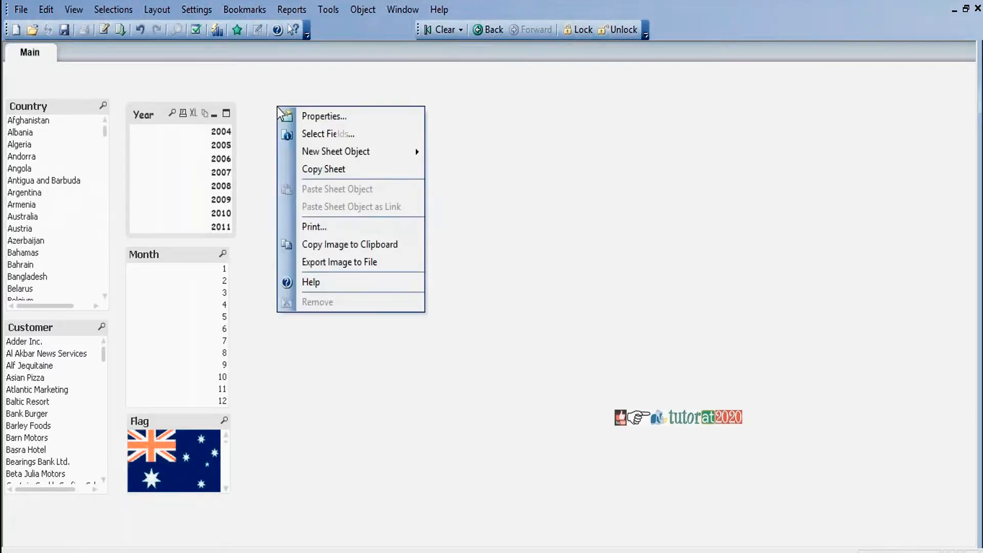
mouse_move(333, 156)
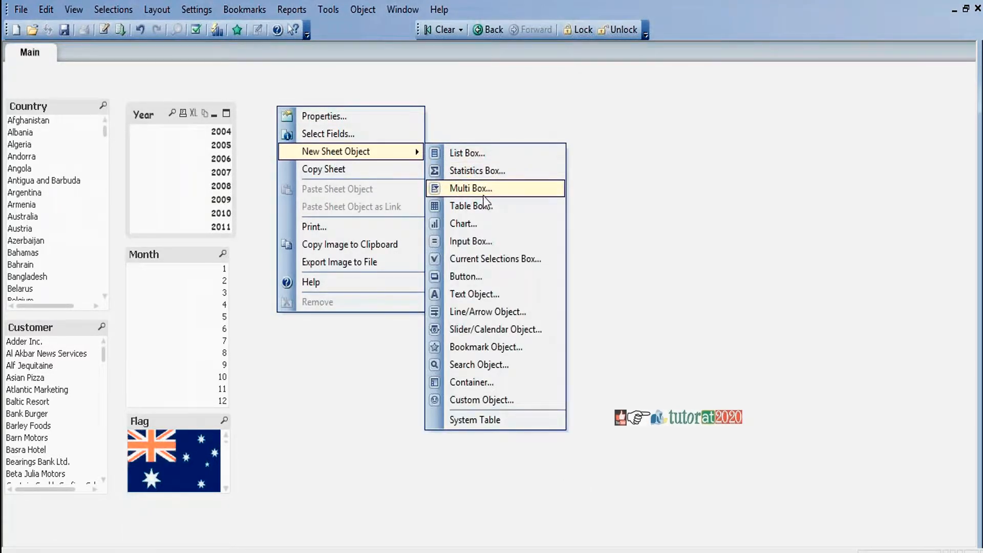
click(499, 193)
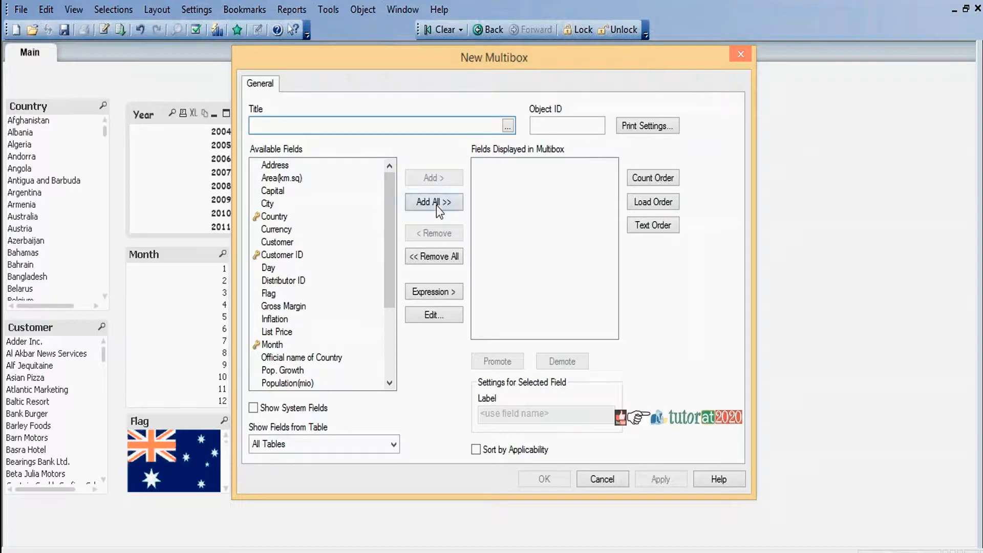
click(287, 191)
click(426, 179)
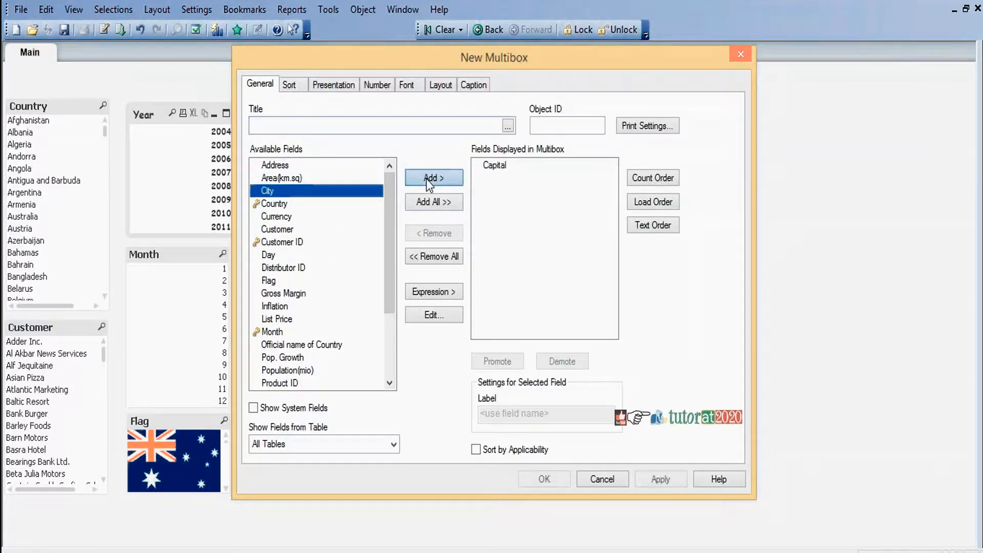
click(435, 182)
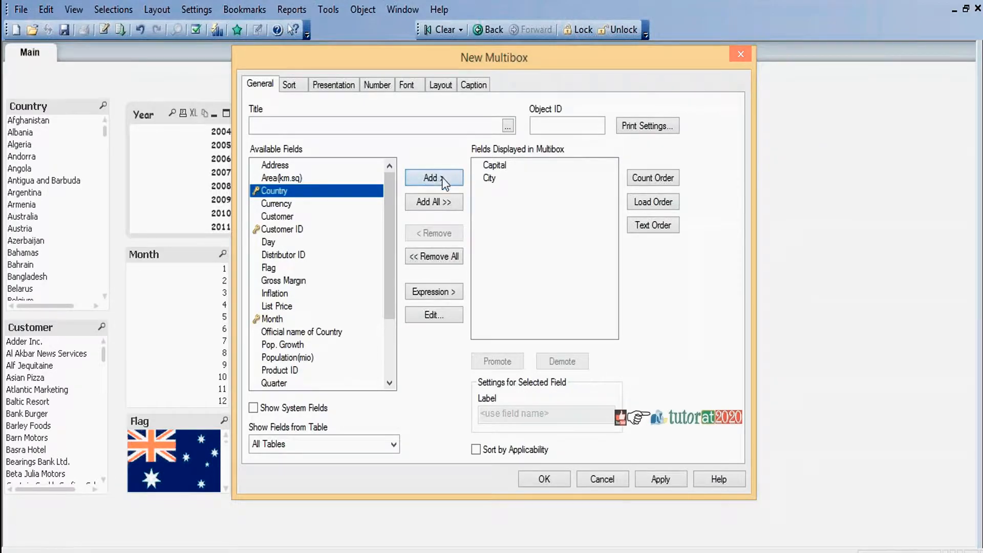
click(441, 177)
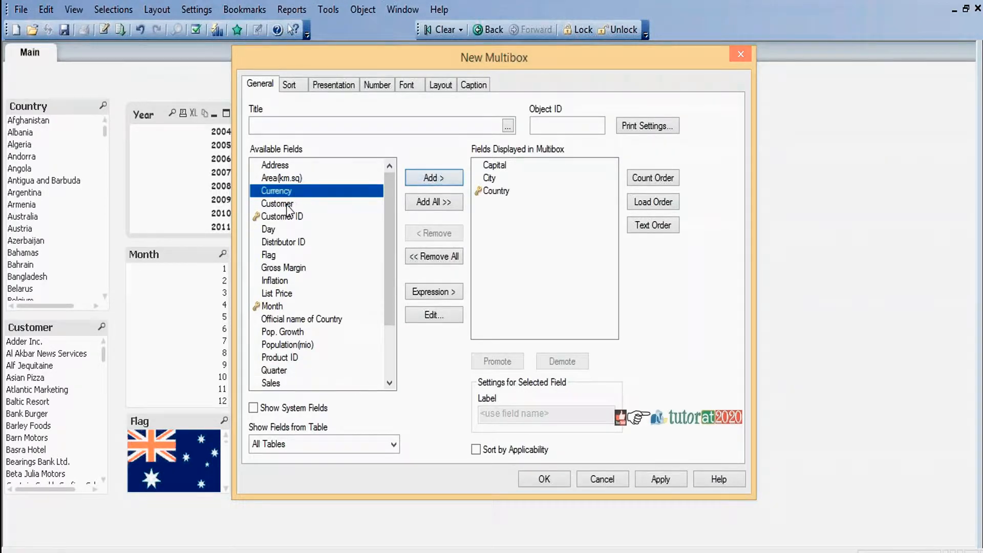
click(289, 204)
click(433, 178)
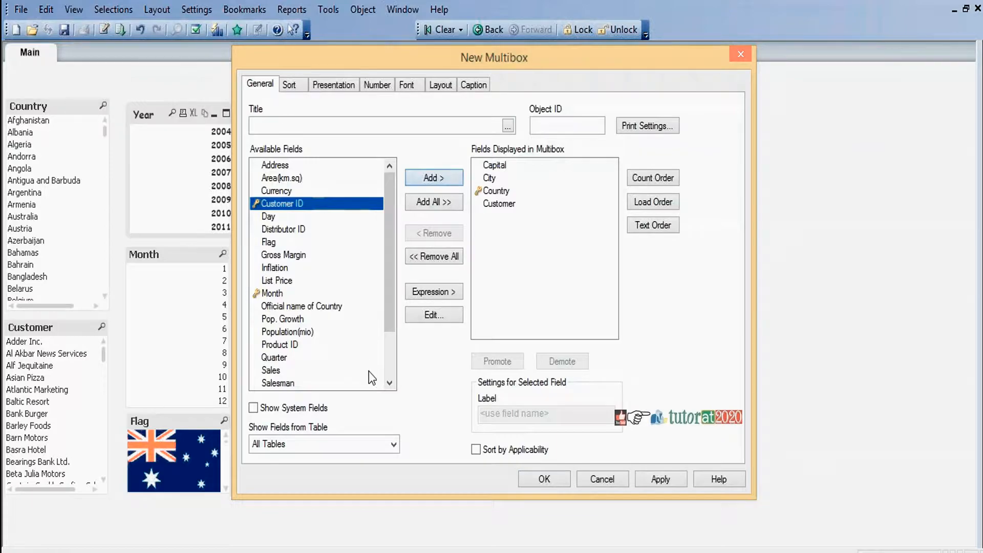
Add the Year and Salesman fields to the multi box and create it
scroll(385, 367, down, 2)
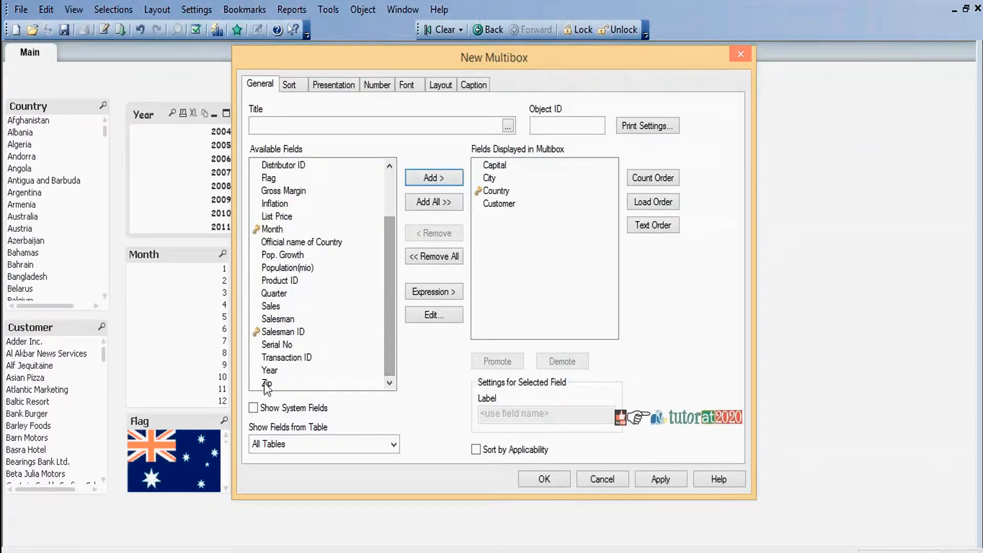
click(287, 370)
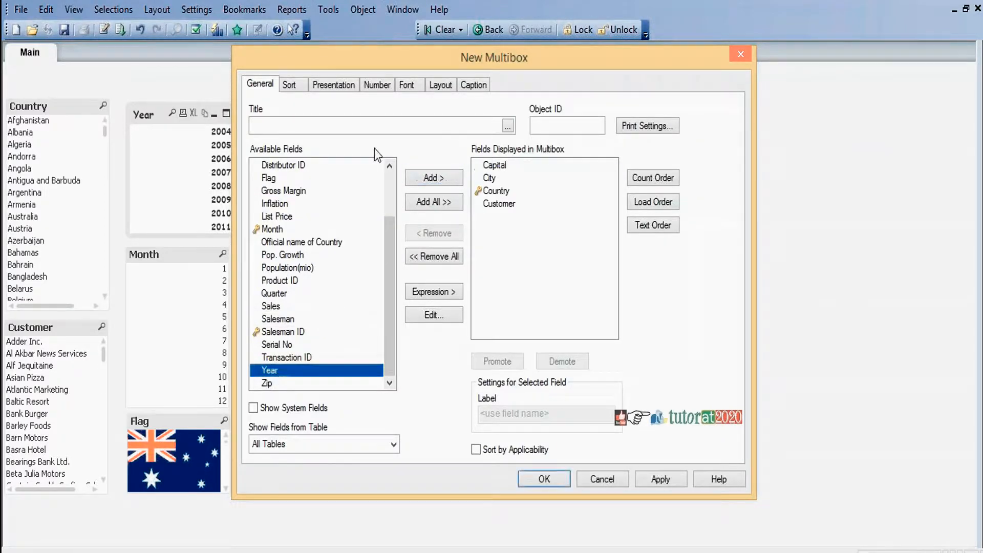
click(432, 177)
click(279, 333)
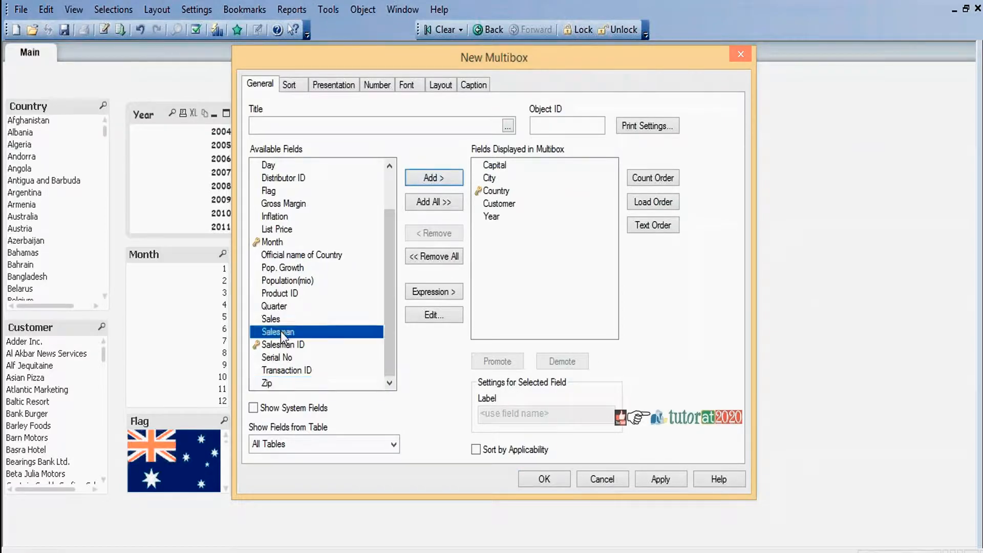
click(434, 183)
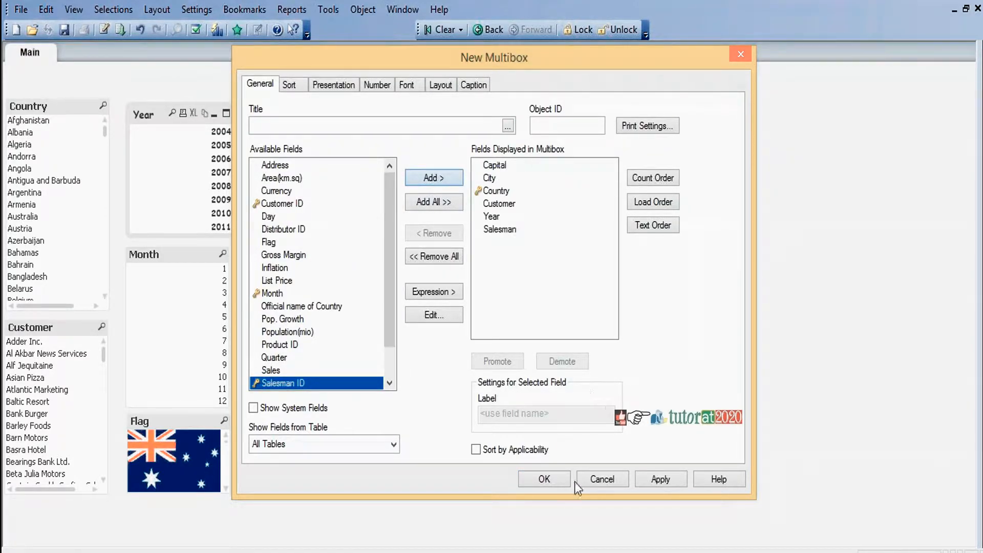
click(544, 479)
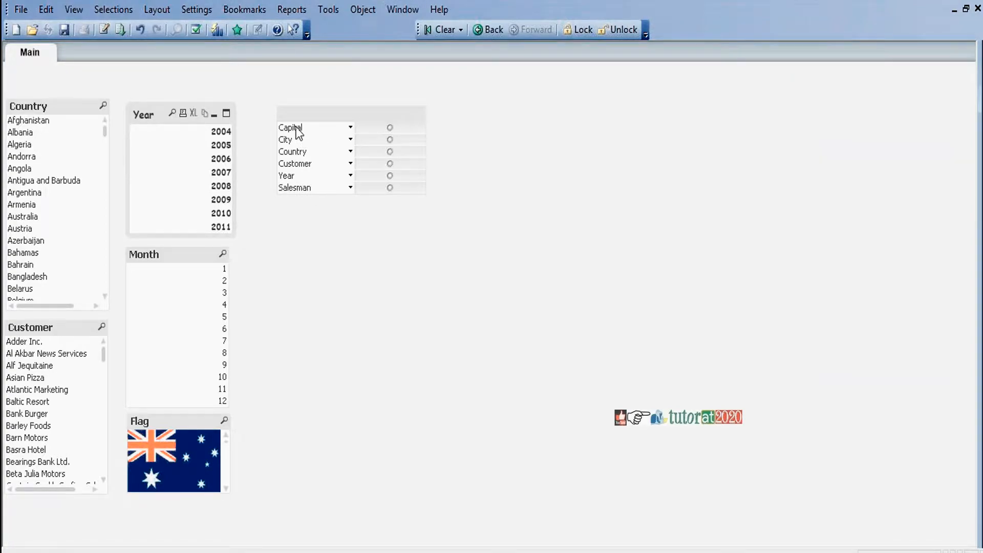
Check the drop-down lists of the Capital, Salesman and Country fields in the multi box
click(391, 128)
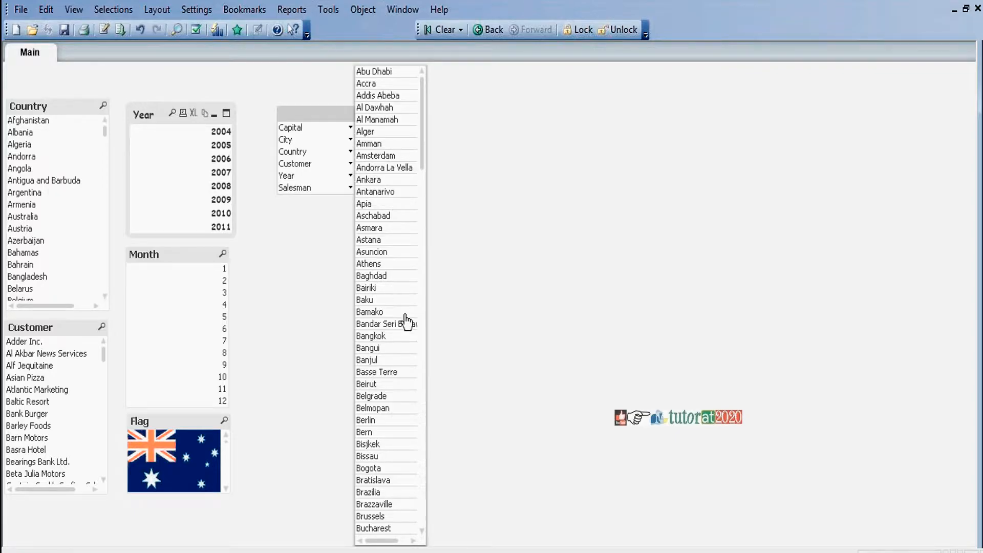
click(530, 155)
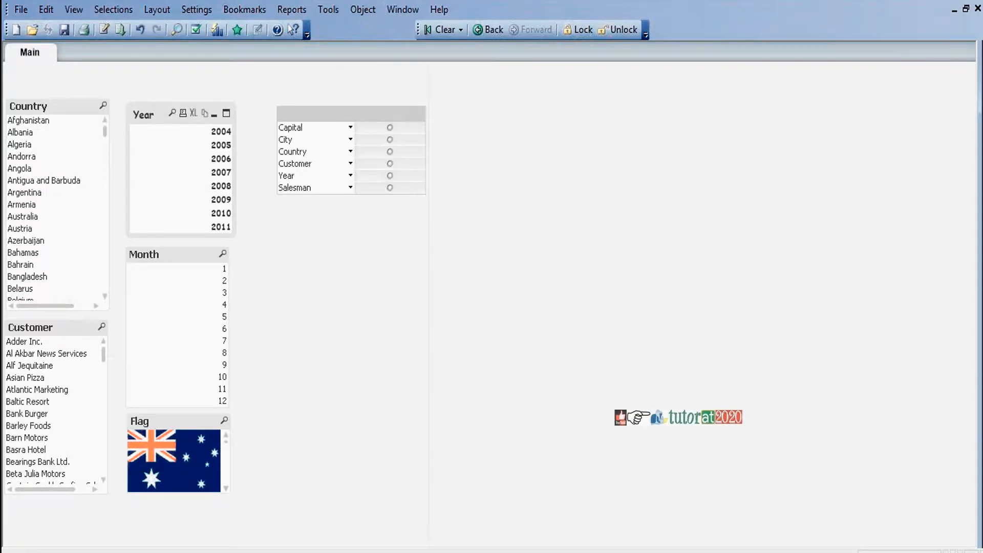
click(390, 188)
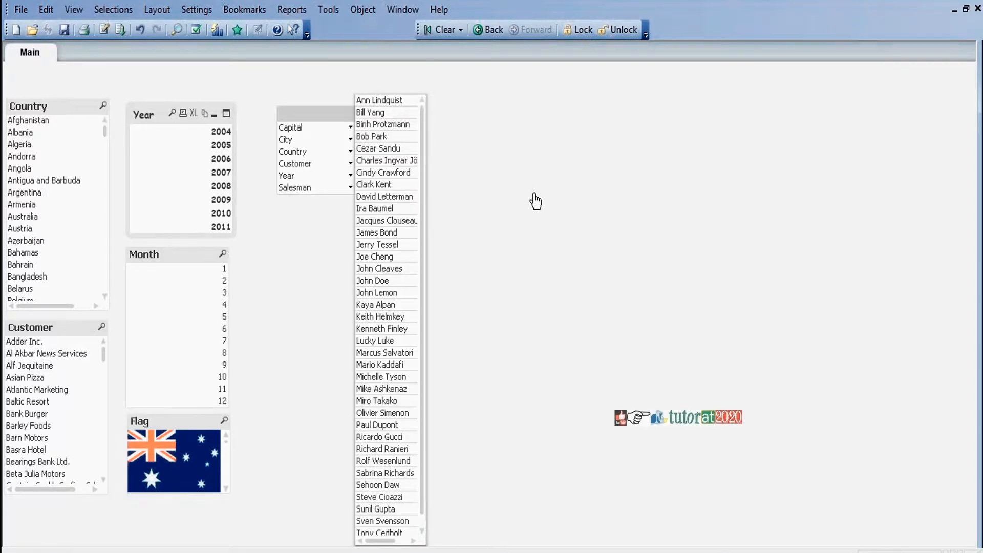
click(579, 193)
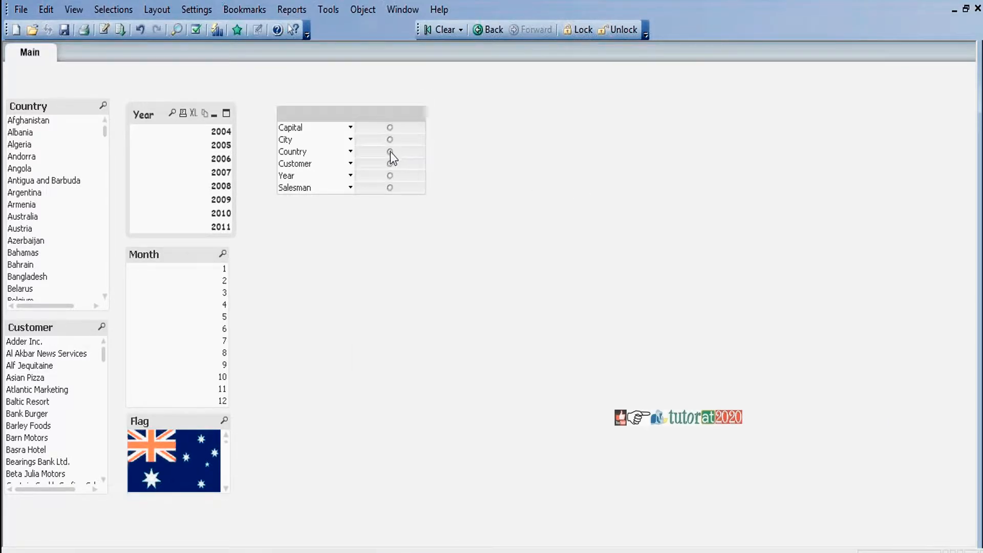
click(391, 152)
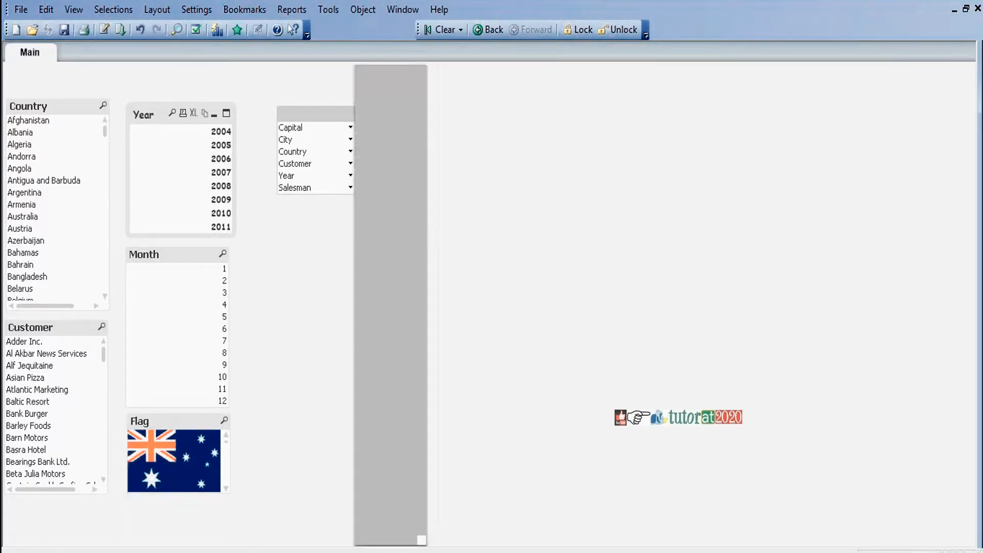
click(435, 152)
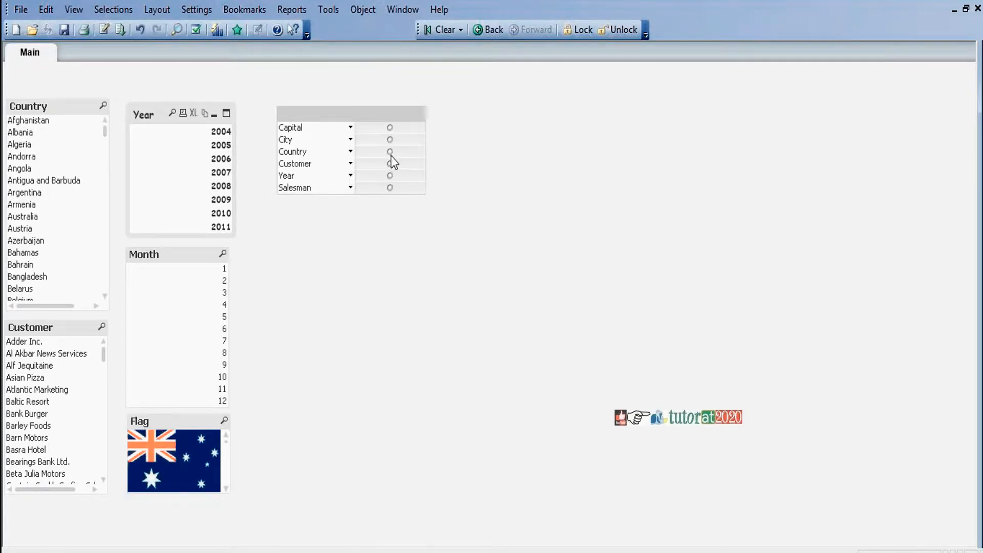
click(391, 128)
Limit the multi box's drop-downs to 10 lines and check the shortened Capital list
right_click(352, 117)
click(390, 124)
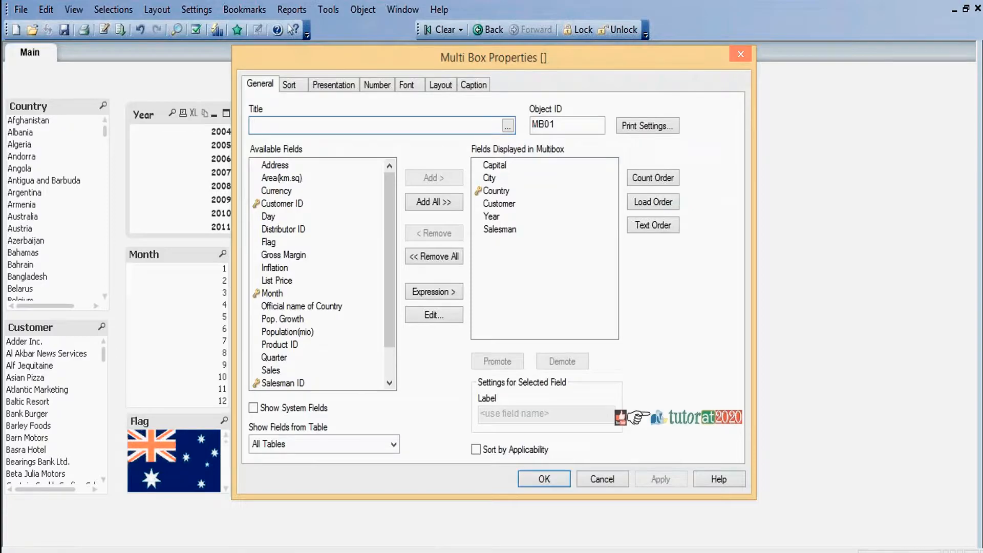
click(341, 88)
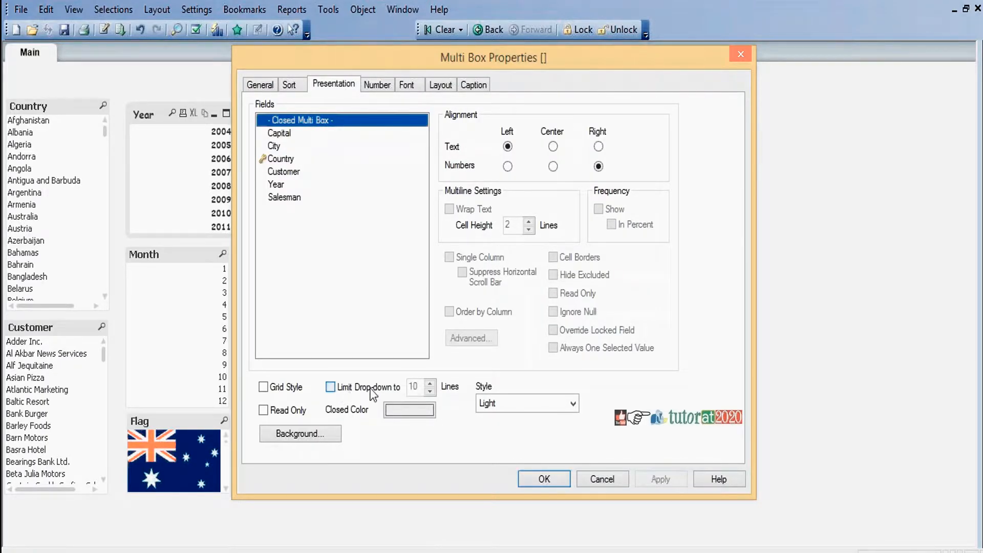
click(331, 388)
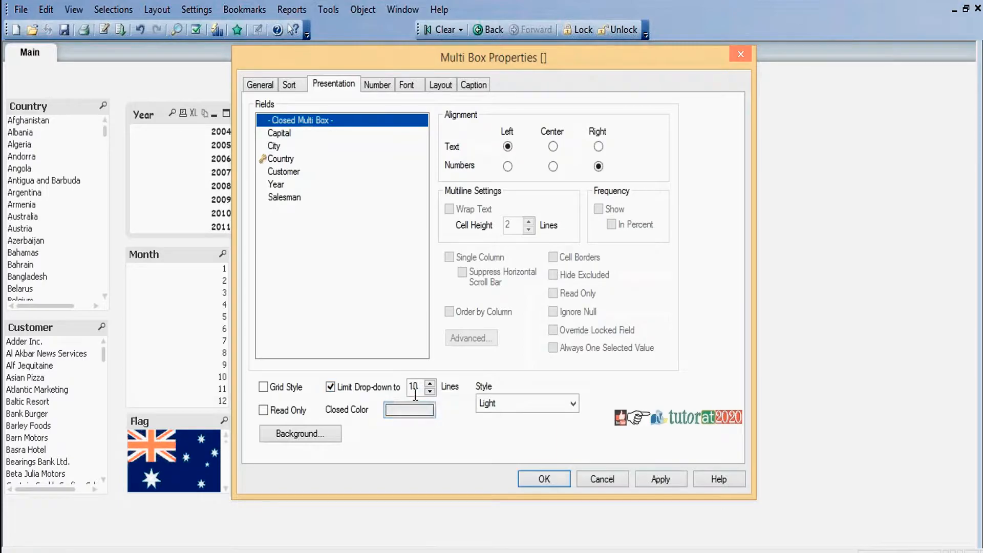
click(546, 480)
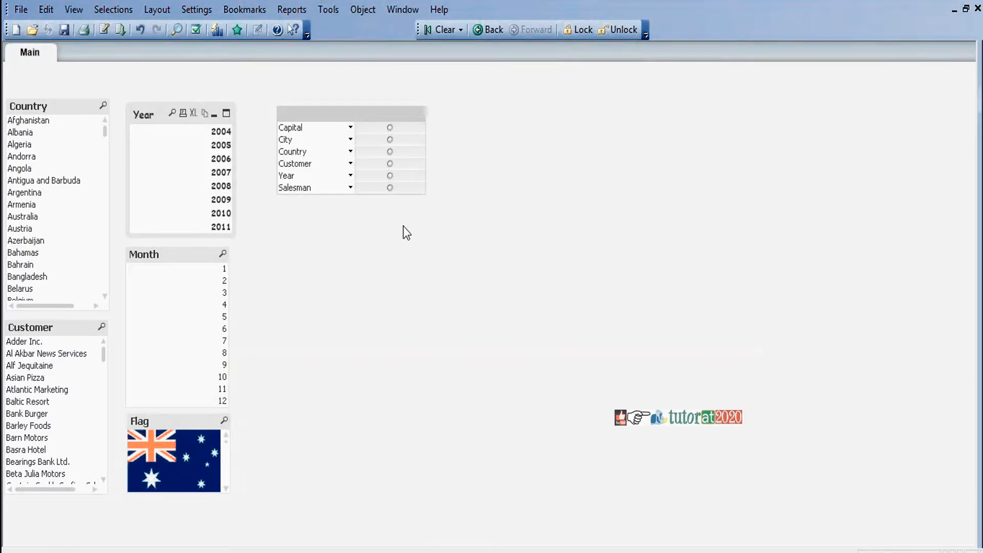
click(390, 127)
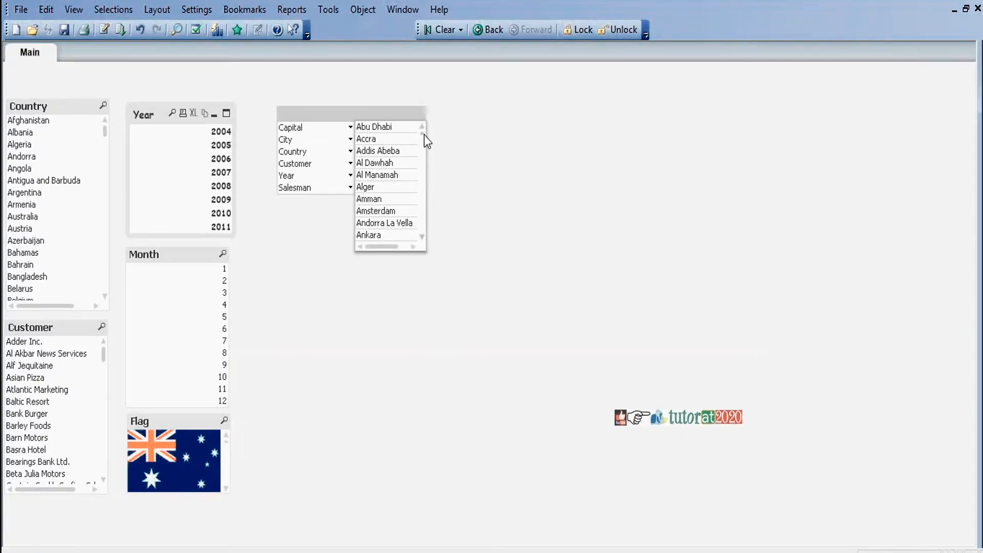
mouse_move(424, 134)
mouse_down()
mouse_move(424, 251)
mouse_move(426, 128)
mouse_up()
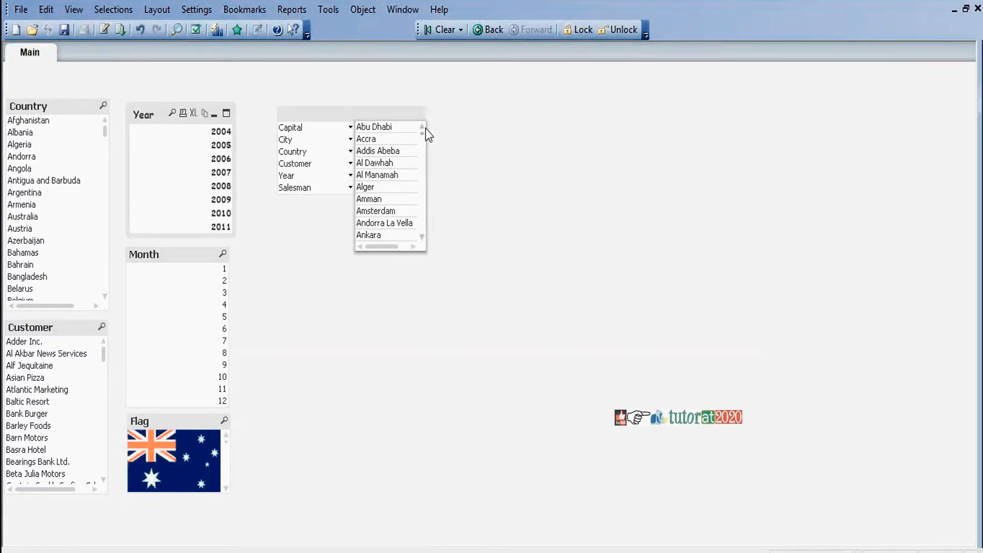
Review the multi box's general, sort, presentation, number, font, layout and caption properties without changing them
right_click(359, 110)
click(395, 119)
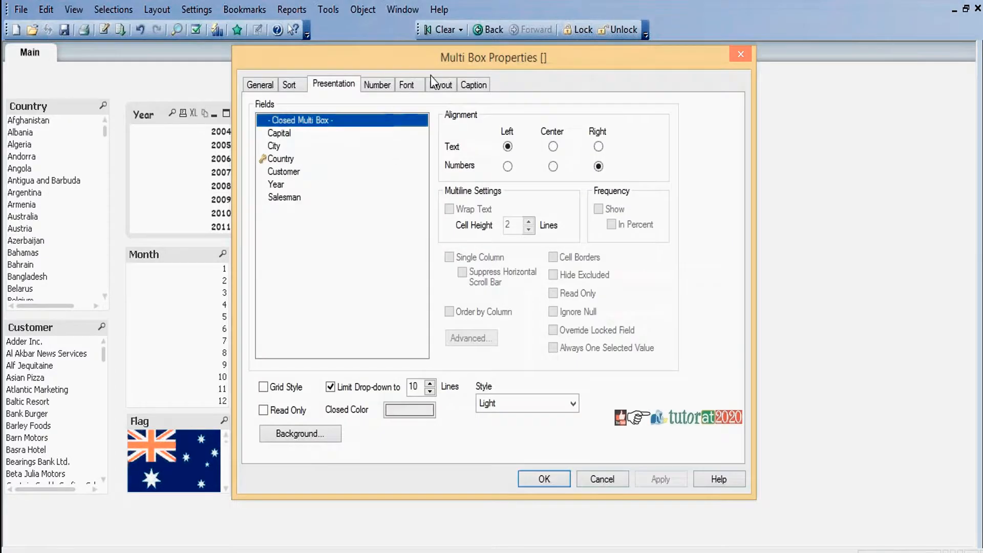
drag(453, 56, 662, 100)
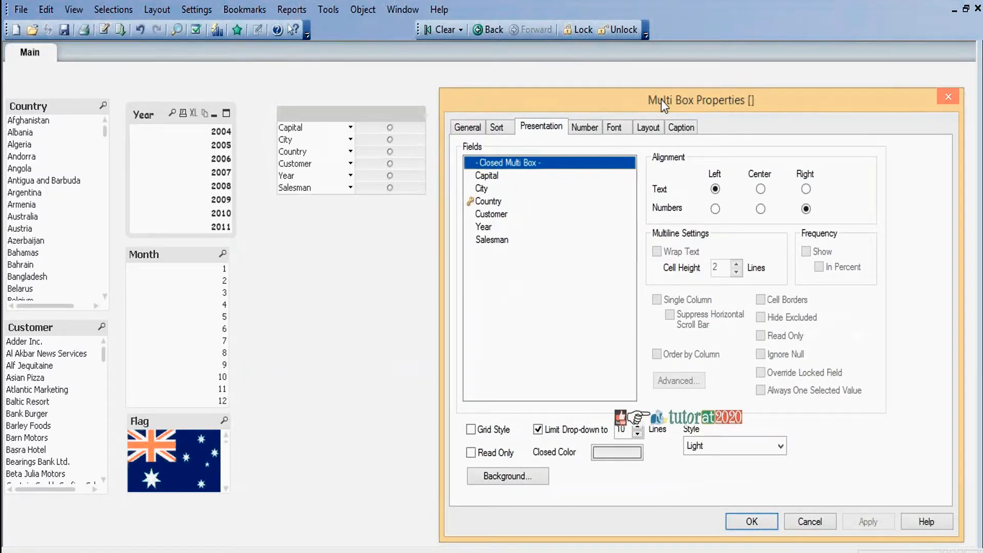
click(466, 129)
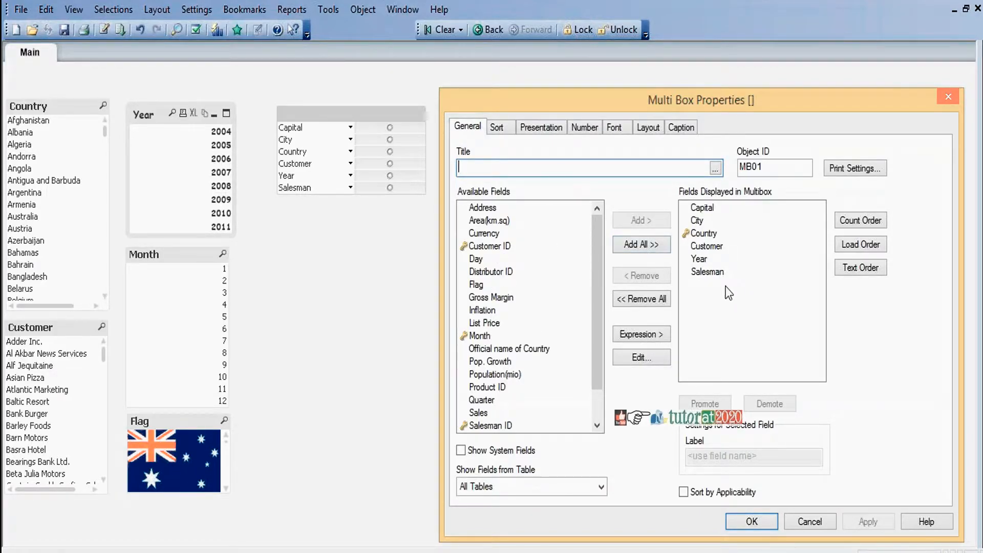
click(496, 128)
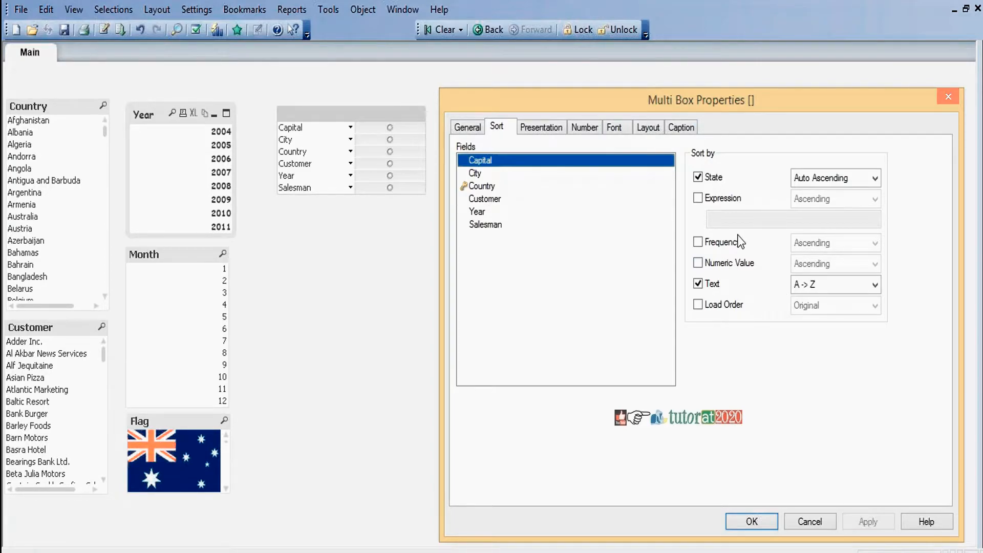
click(536, 127)
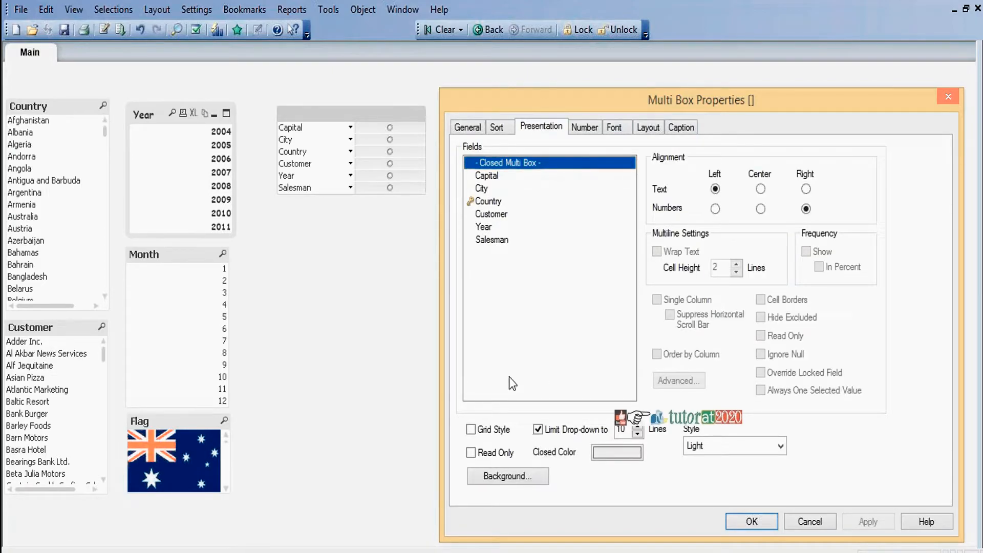
click(583, 128)
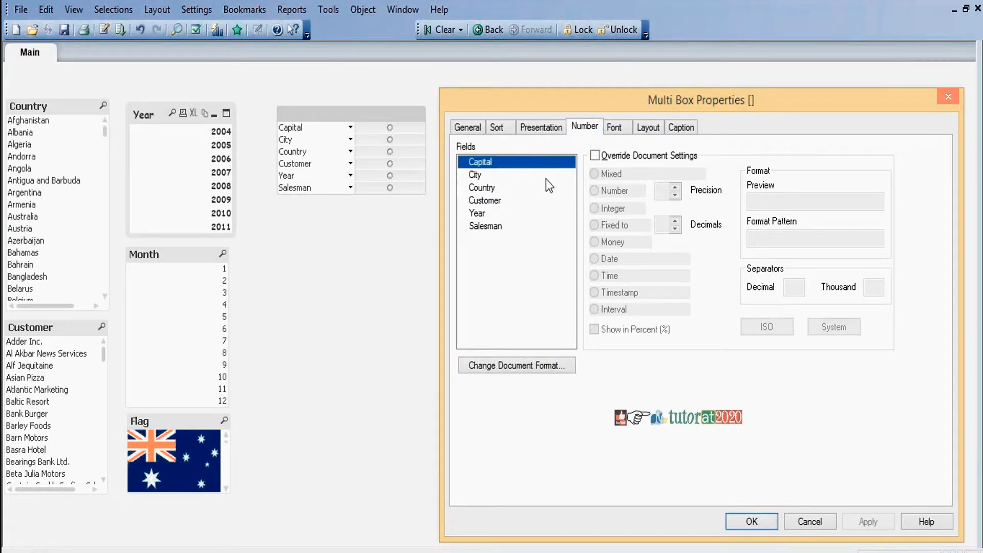
click(613, 131)
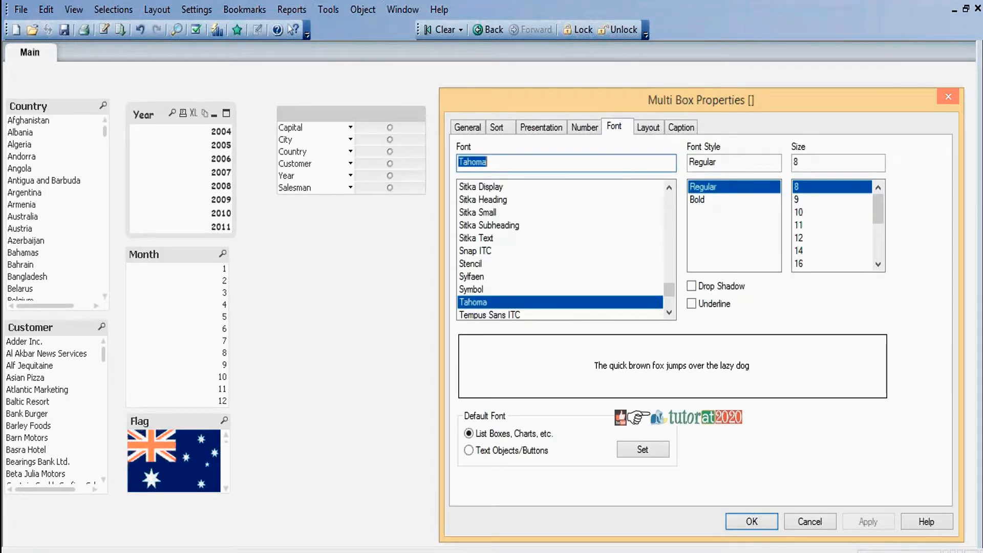
click(648, 128)
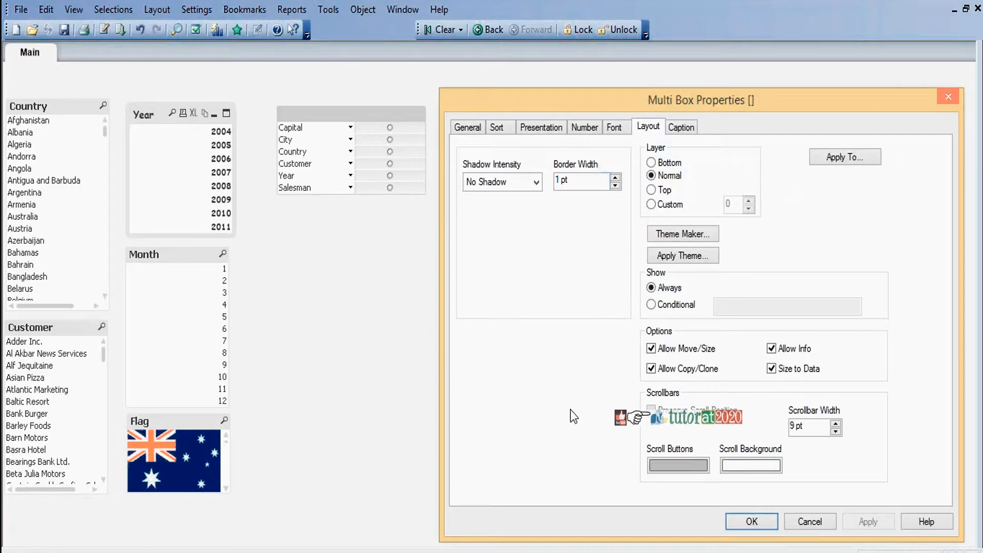
click(681, 127)
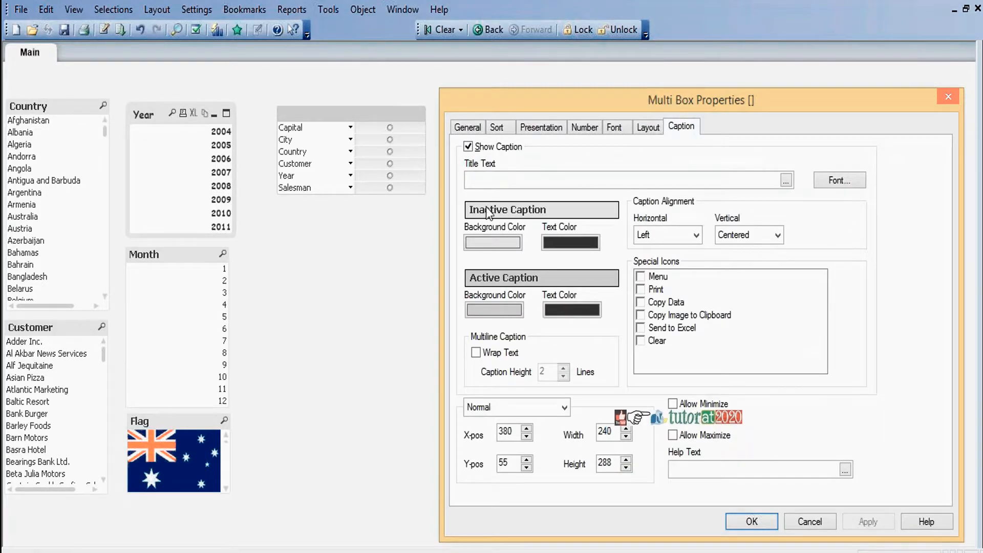
click(751, 522)
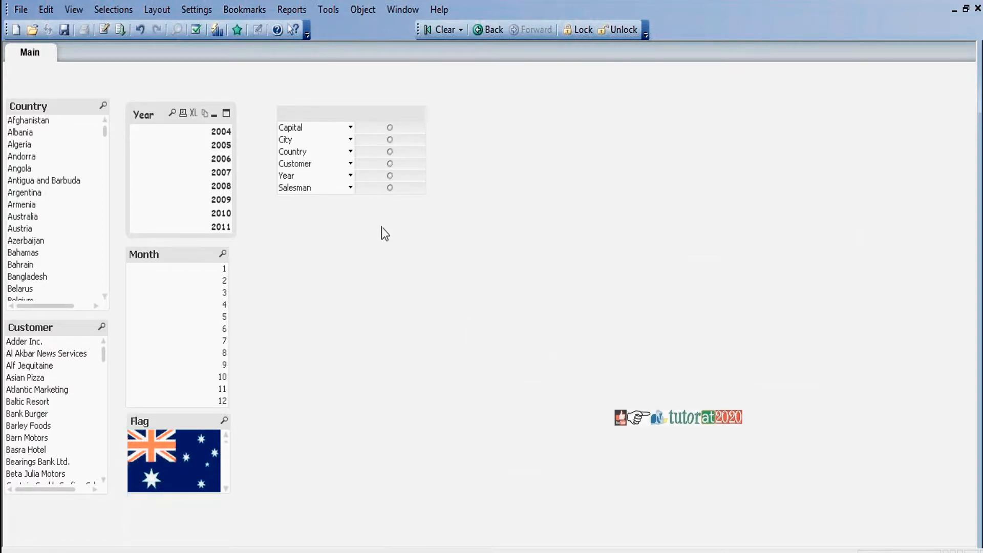
Move the multi box directly beside the Flag list box, to its right
drag(342, 116, 307, 425)
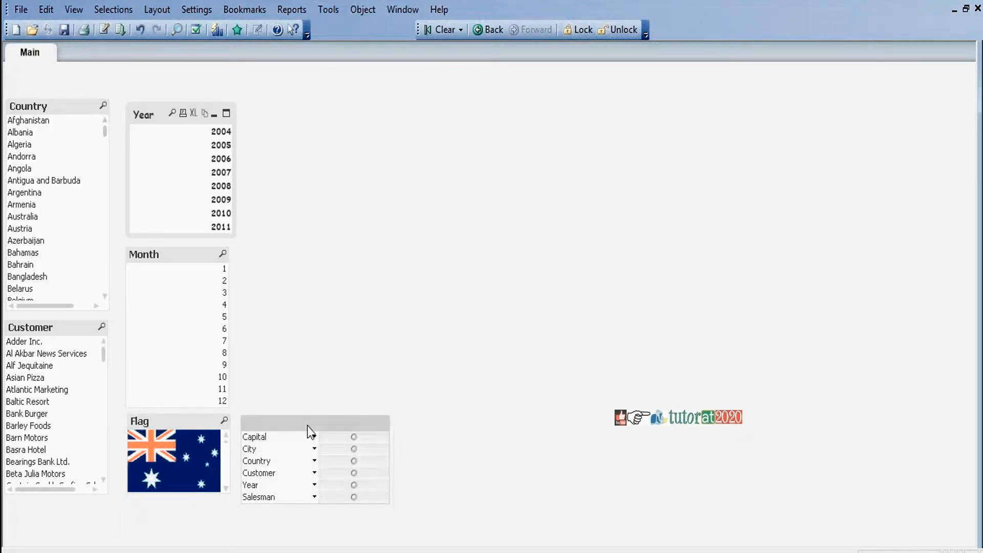
Add a statistics box for the Sales field to the sheet, keeping the default functions Total count, Sum, Average, Min and Max
right_click(498, 113)
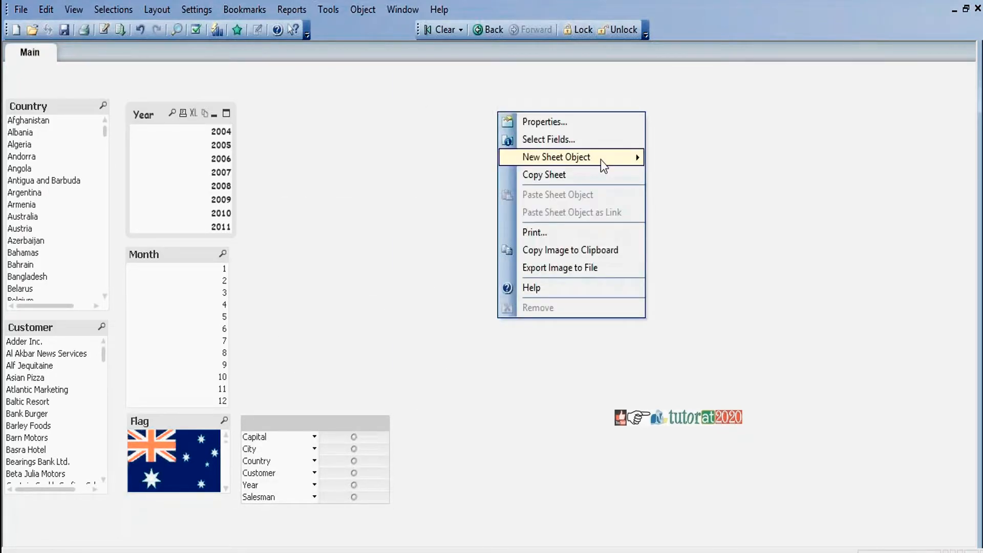
mouse_move(606, 160)
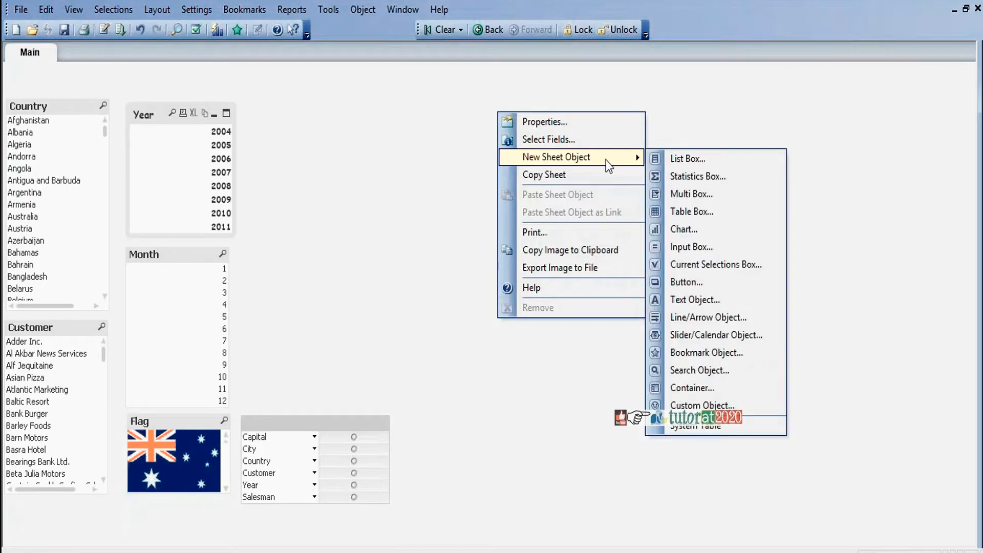
click(712, 177)
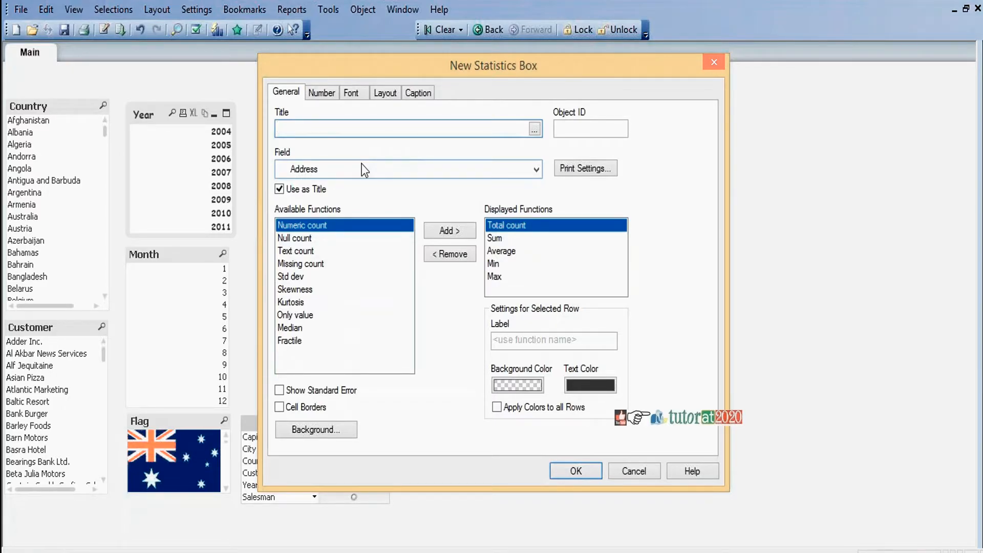
click(537, 170)
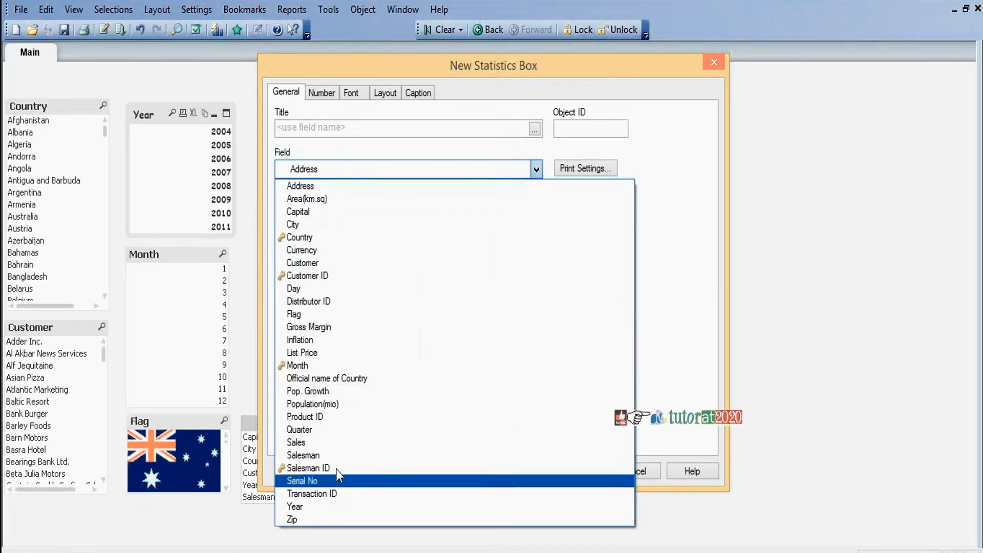
click(323, 441)
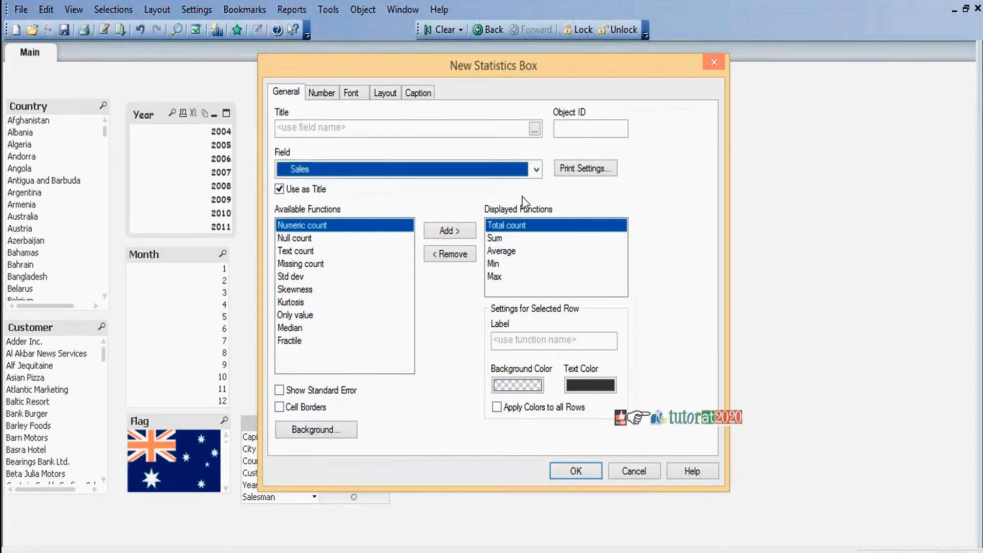
drag(570, 68, 770, 85)
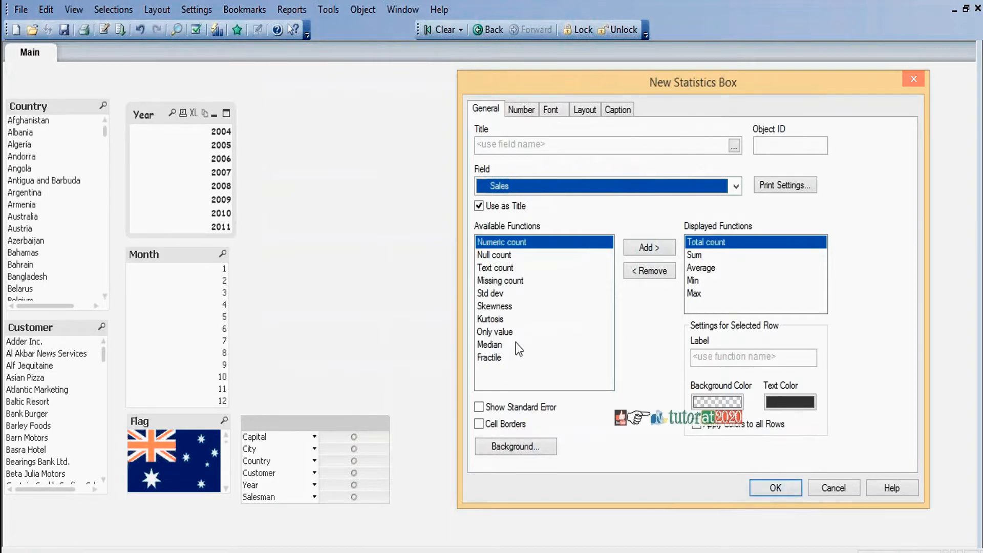
click(775, 487)
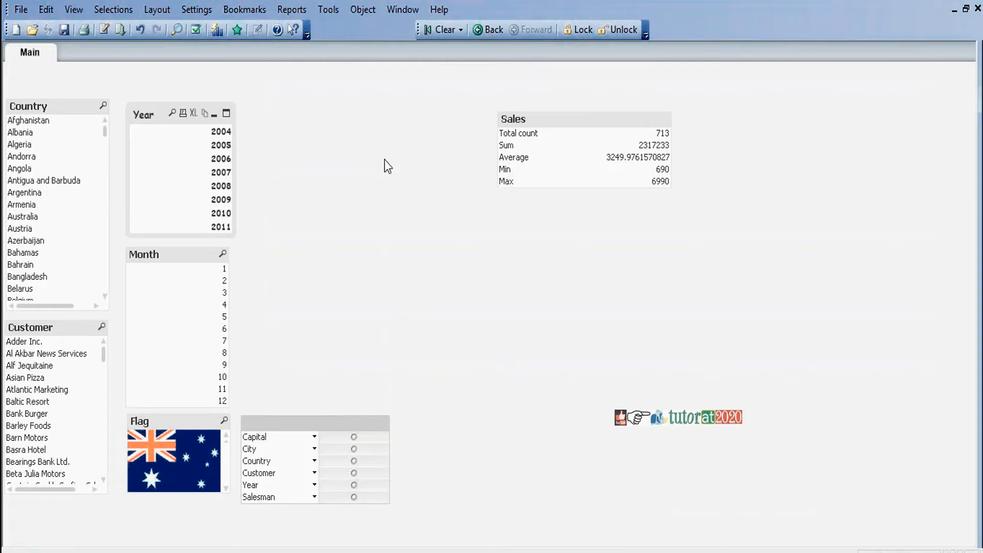
Check the Sales statistics for 2011, 2008, 2009, 2006 and 2010, and for Canada in 2010, and clear all selections
click(221, 227)
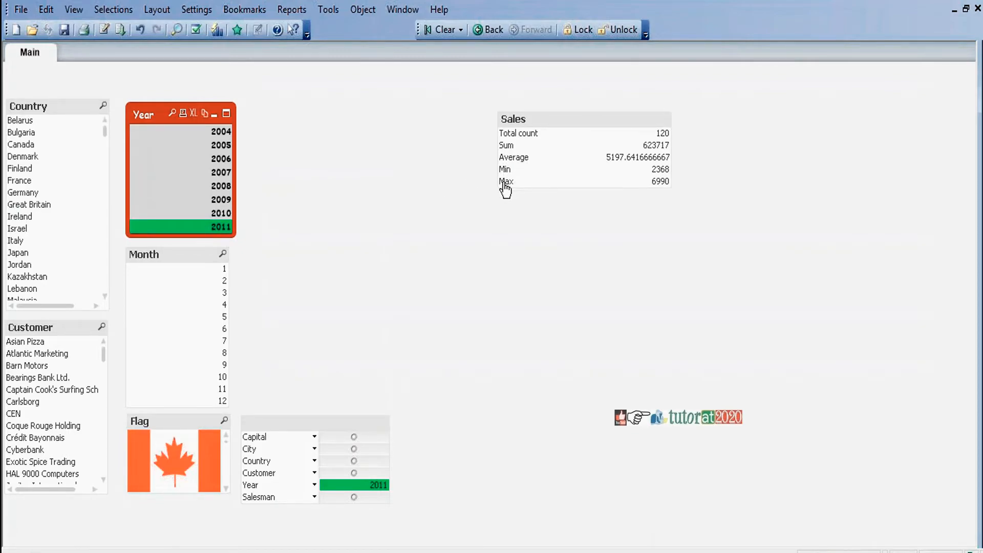
click(223, 186)
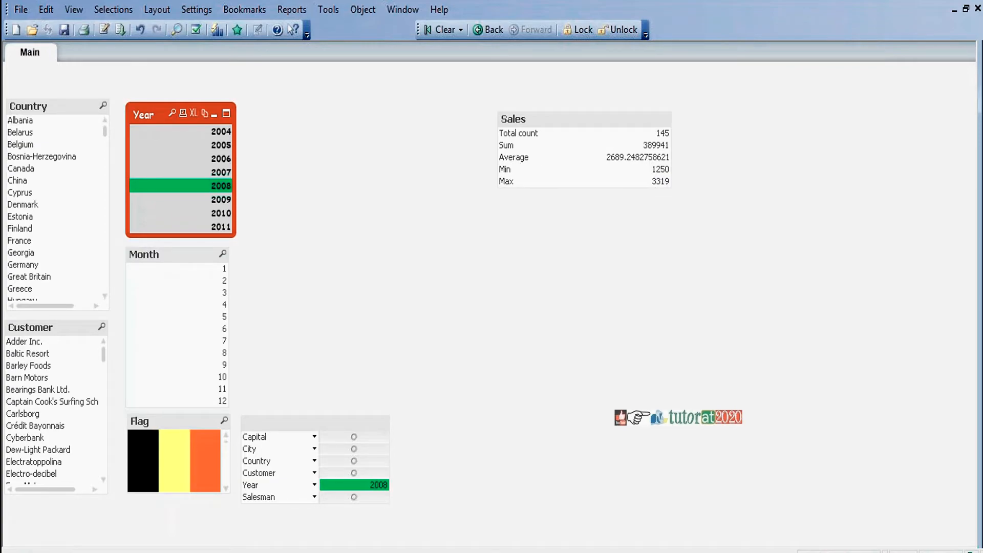
click(219, 201)
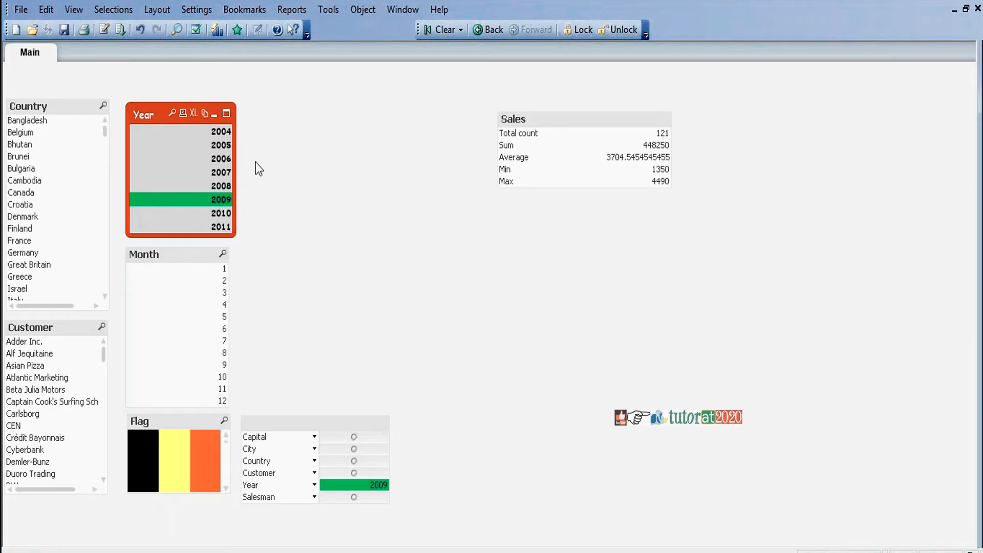
click(220, 159)
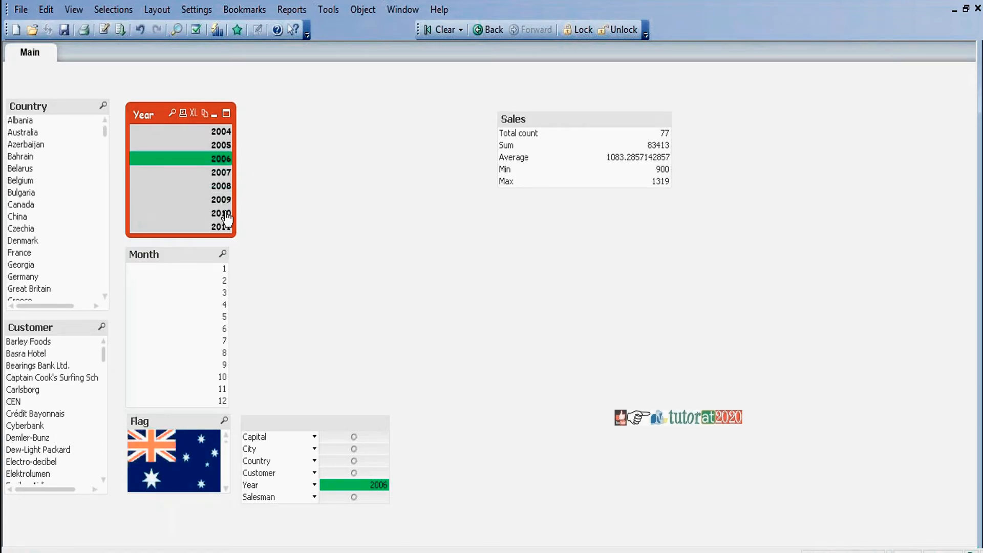
click(225, 213)
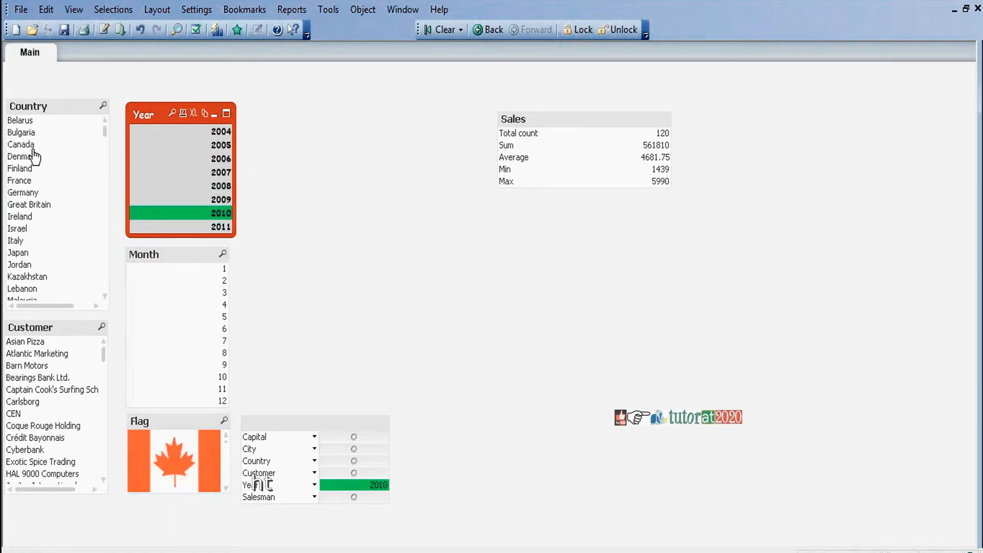
click(26, 144)
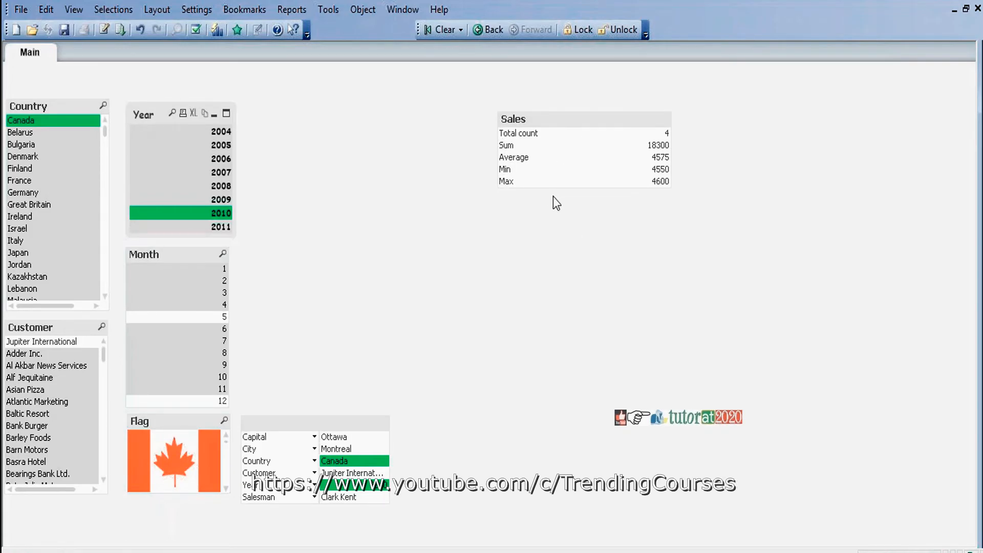
click(444, 30)
Review the Sales statistics box's general, number, font, layout and caption properties
right_click(544, 123)
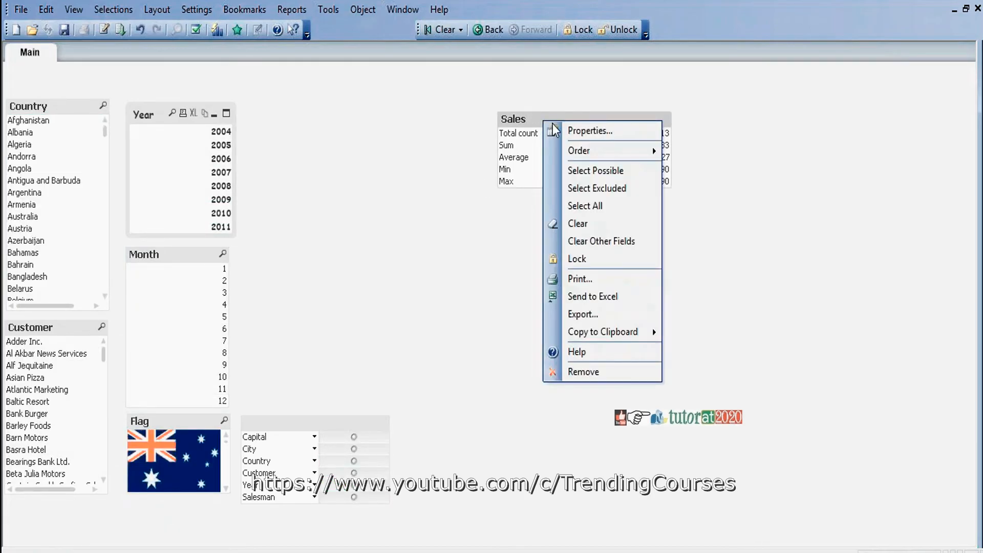
click(556, 130)
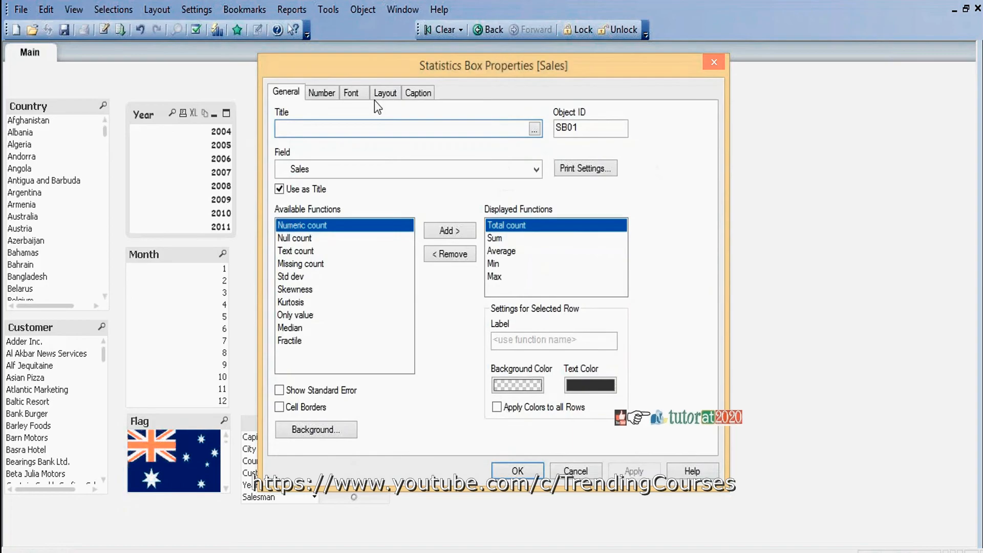
click(323, 93)
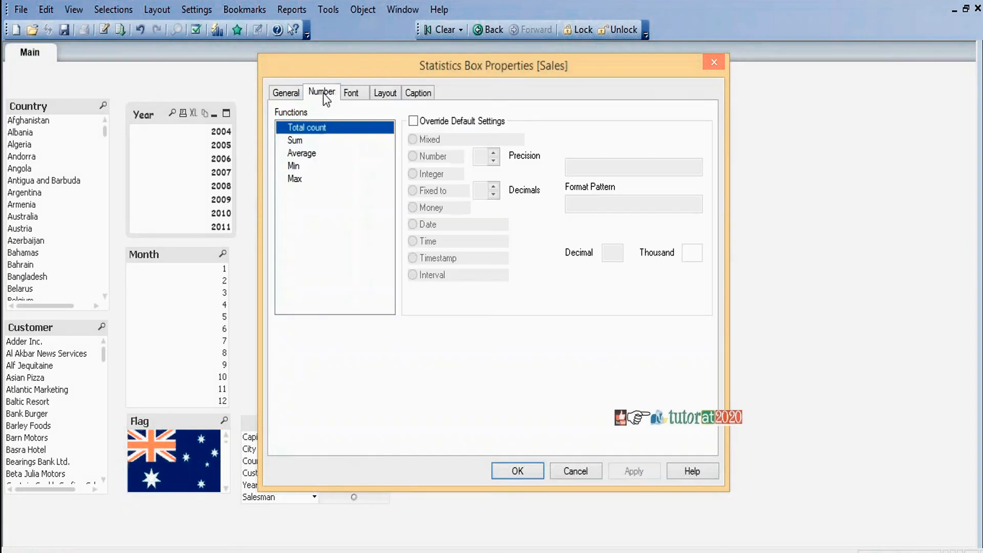
click(351, 93)
click(384, 93)
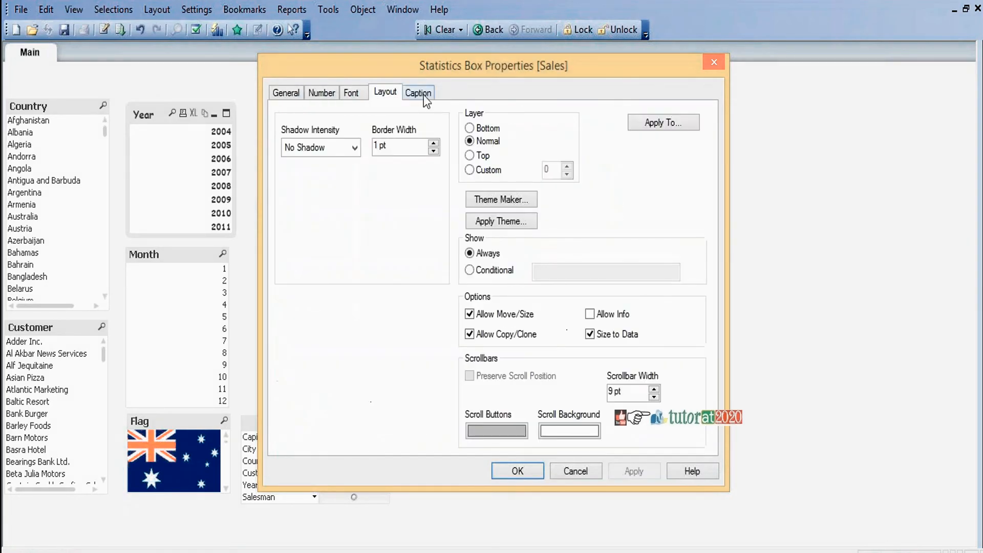
click(417, 93)
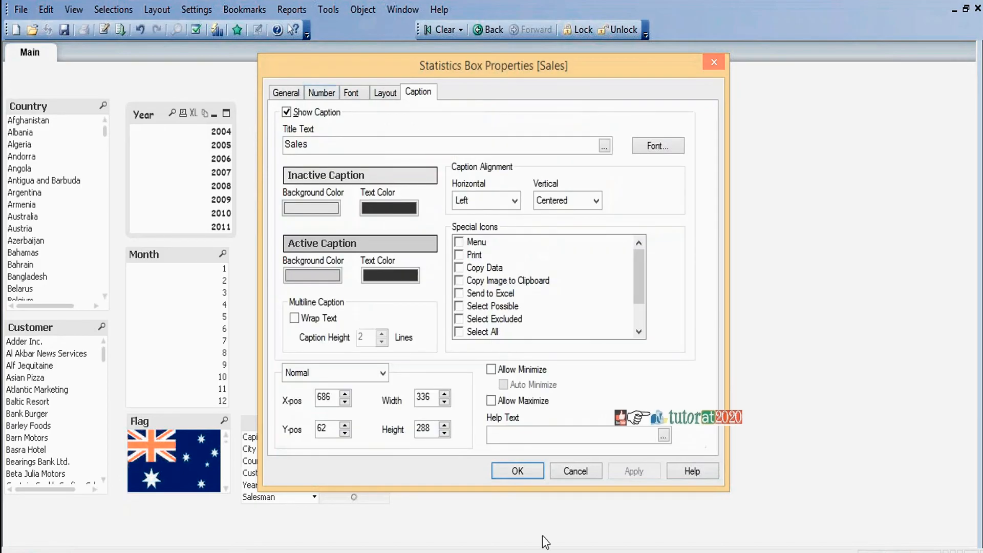
click(518, 471)
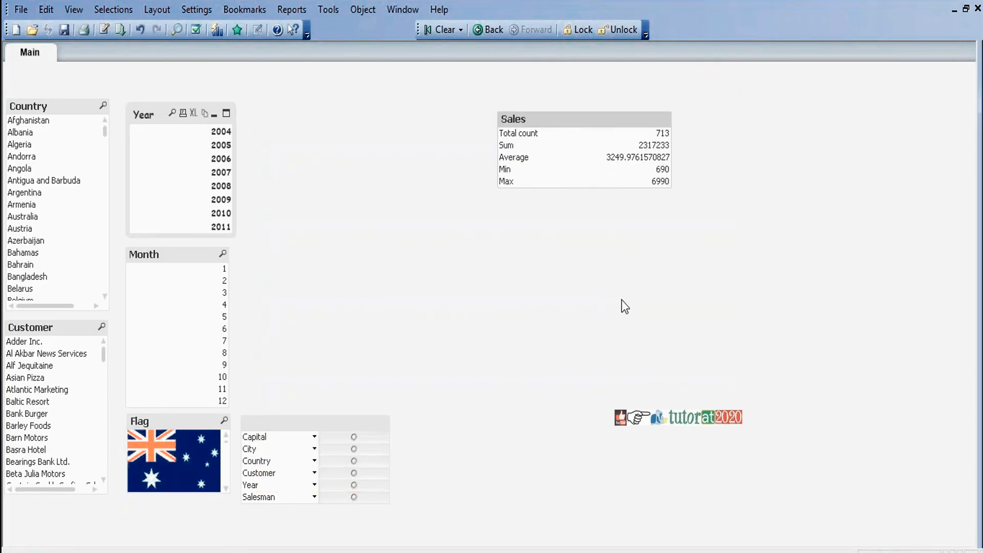